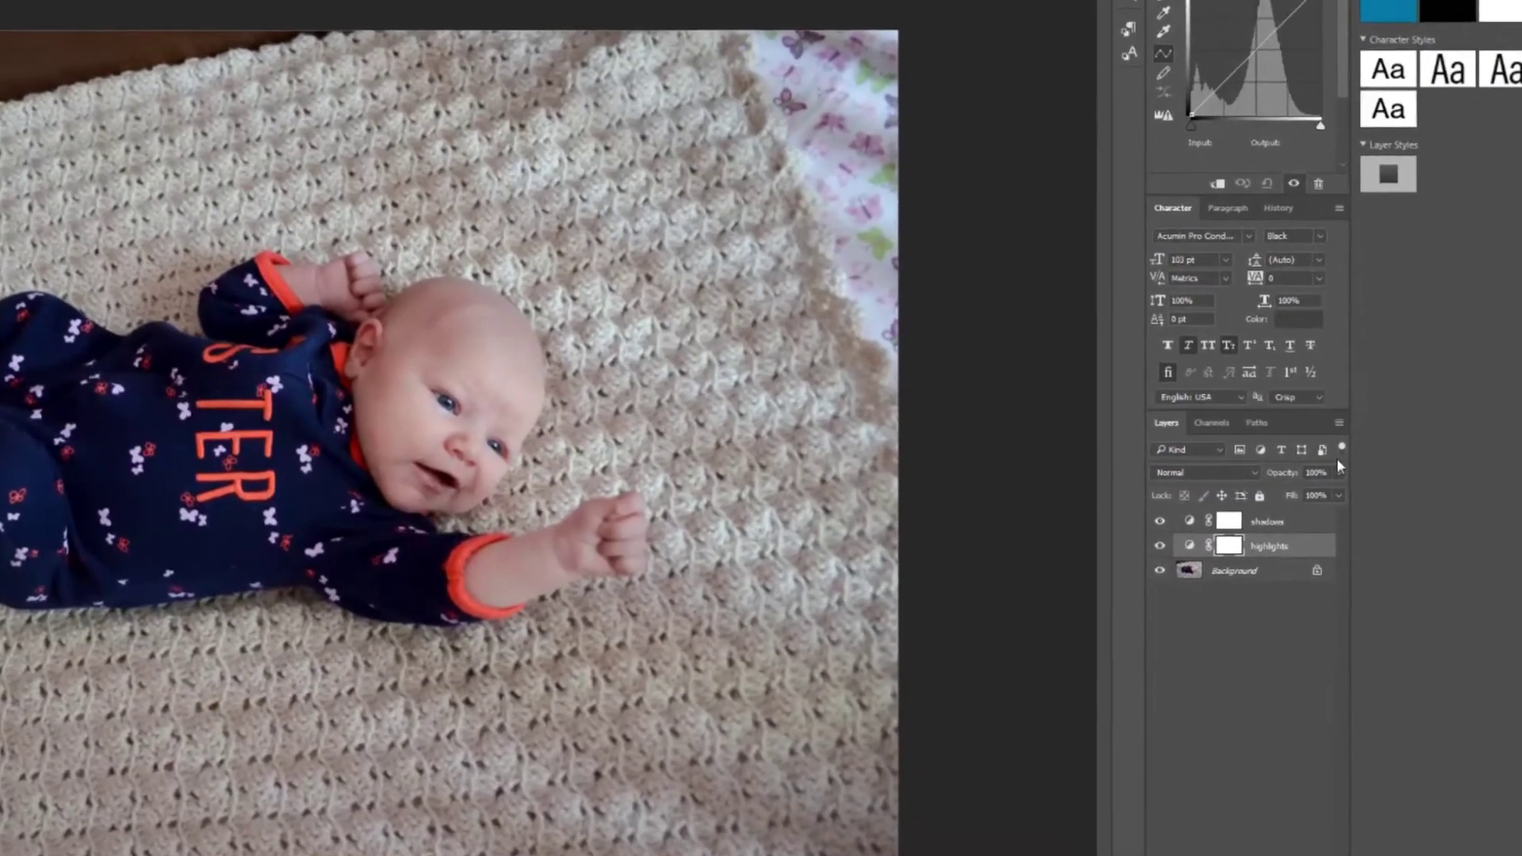
# Lower the shadows layer's curve slightly and paint over the baby's face on the highlights mask with a soft 0% hardness brush
pyautogui.click(1187, 516)
pyautogui.moveTo(1227, 93); pyautogui.dragTo(1227, 102)
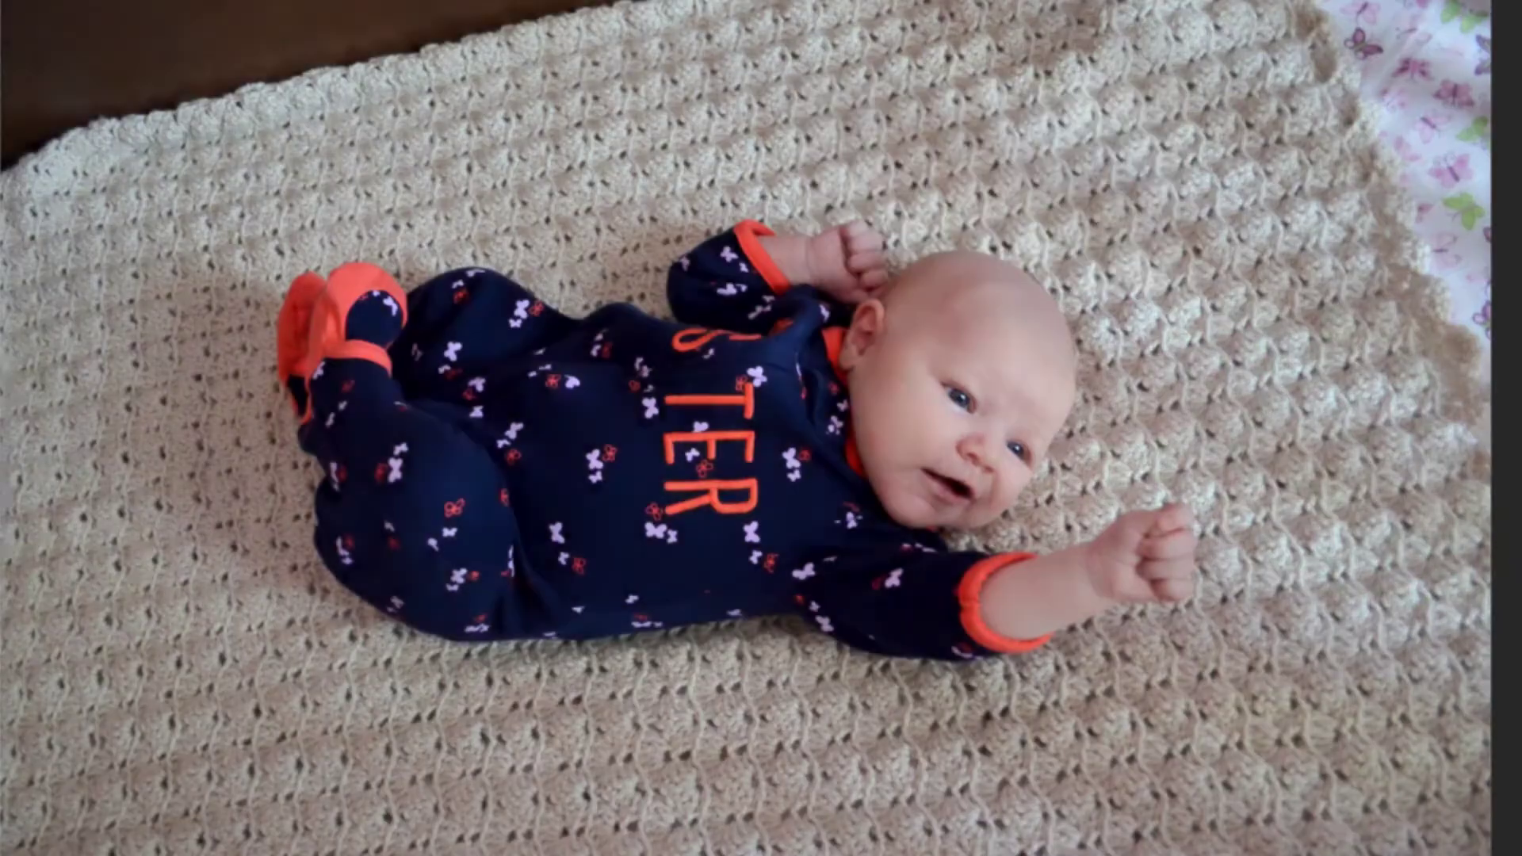
pyautogui.rightClick(847, 602)
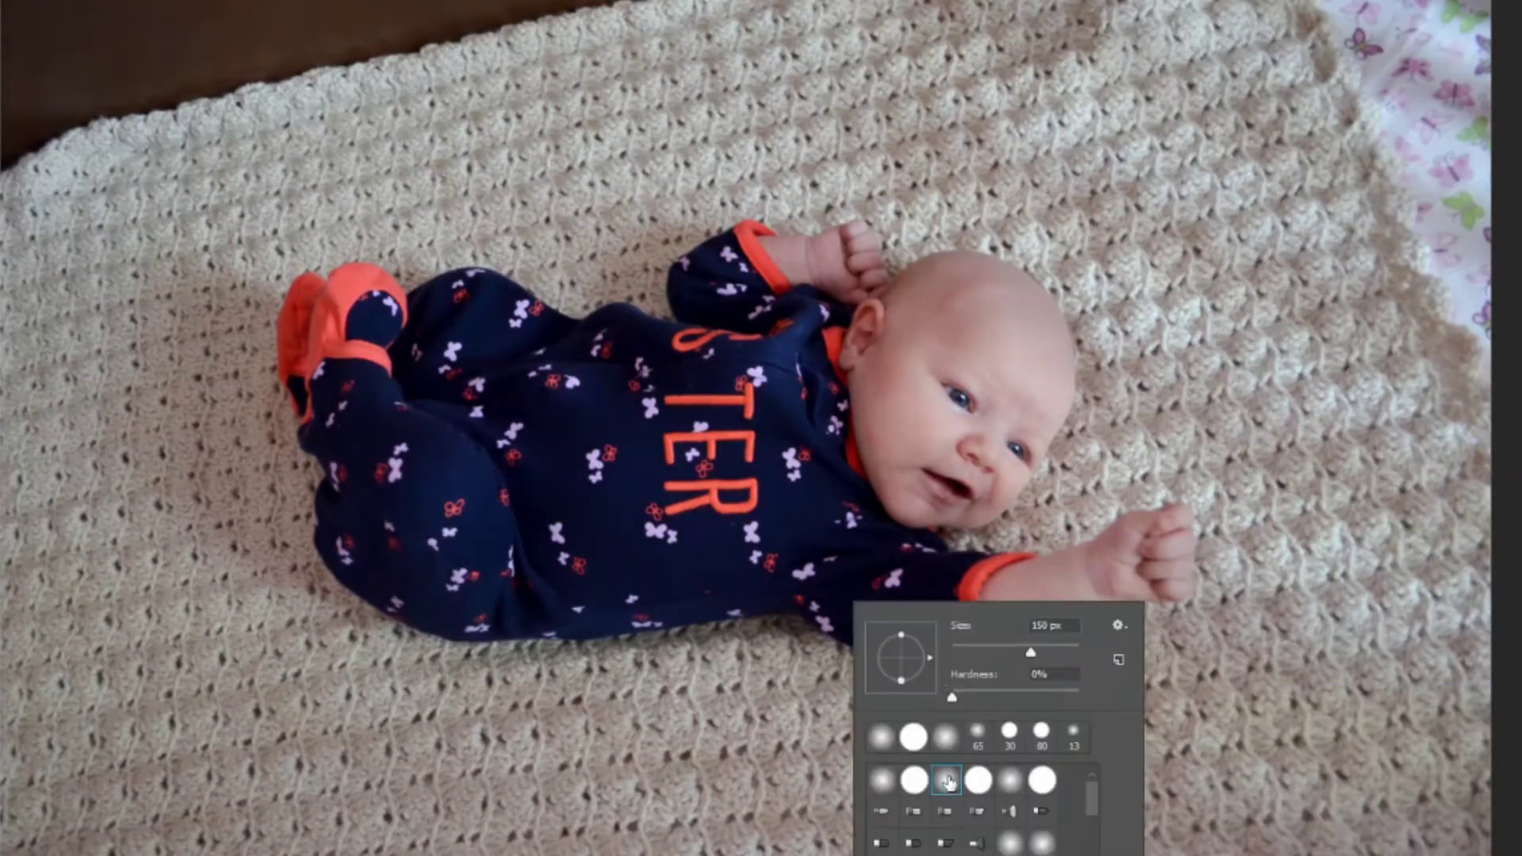
pyautogui.moveTo(765, 412)
pyautogui.mouseDown()
pyautogui.moveTo(723, 357)
pyautogui.moveTo(626, 377)
pyautogui.moveTo(774, 425)
pyautogui.moveTo(795, 365)
pyautogui.mouseUp()
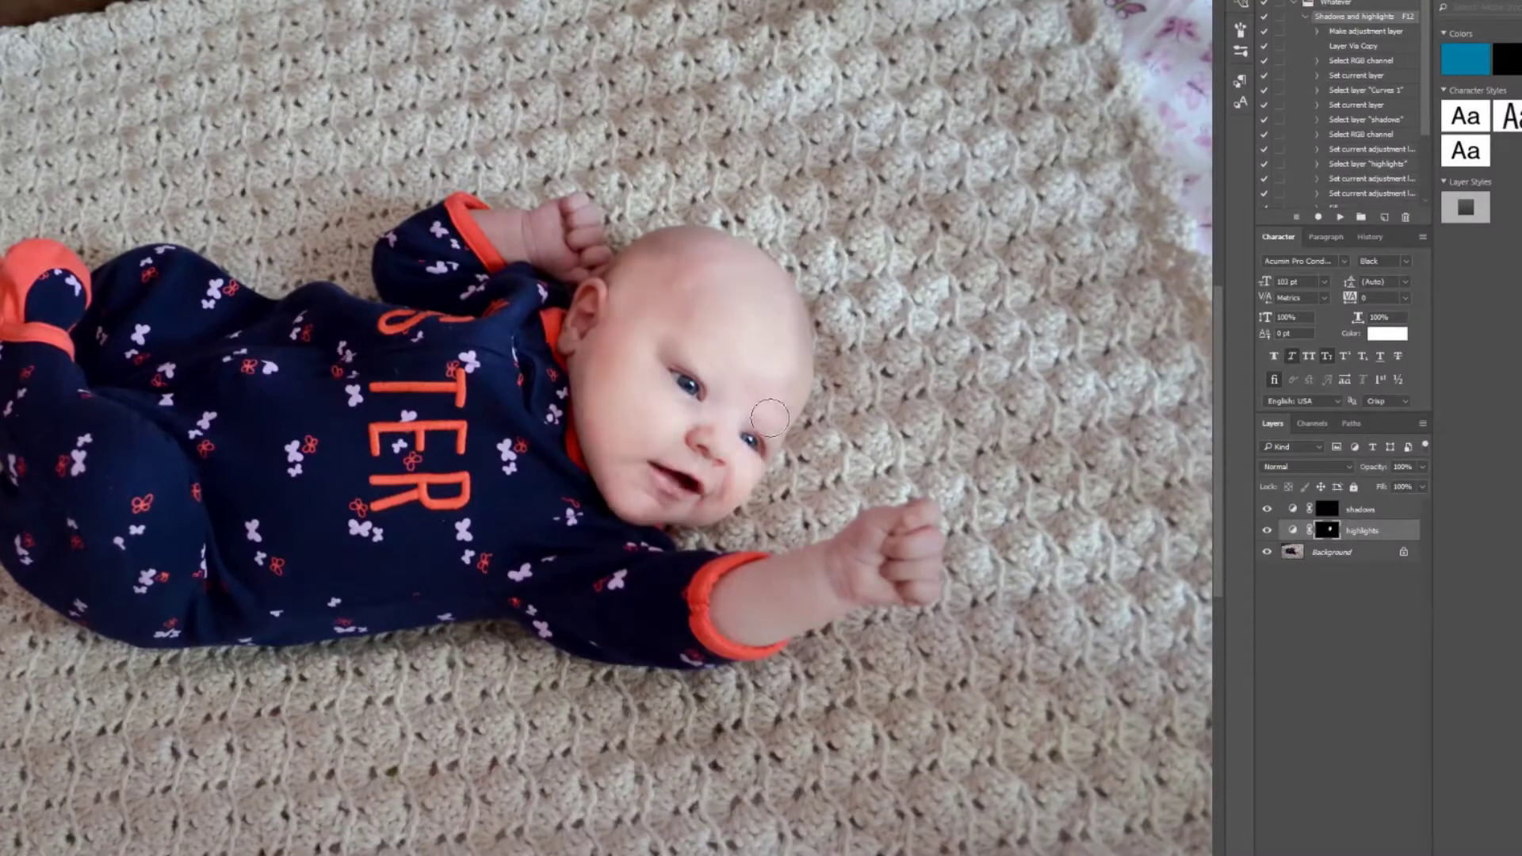
# Reduce the highlights layer's opacity and paint over the baby's raised hand and outstretched arm on its mask
pyautogui.click(1422, 467)
pyautogui.moveTo(1391, 485); pyautogui.dragTo(1382, 485)
pyautogui.moveTo(583, 234); pyautogui.dragTo(503, 223)
pyautogui.moveTo(864, 583); pyautogui.dragTo(749, 599)
# Paint on the shadows mask along the lower edge of the baby's outfit, swapping the foreground and background colours between strokes
pyautogui.click(1327, 509)
pyautogui.moveTo(483, 641)
pyautogui.mouseDown()
pyautogui.moveTo(32, 619)
pyautogui.moveTo(606, 658)
pyautogui.mouseUp()
pyautogui.press('x')
pyautogui.moveTo(36, 634); pyautogui.dragTo(130, 670)
pyautogui.click(1381, 535)
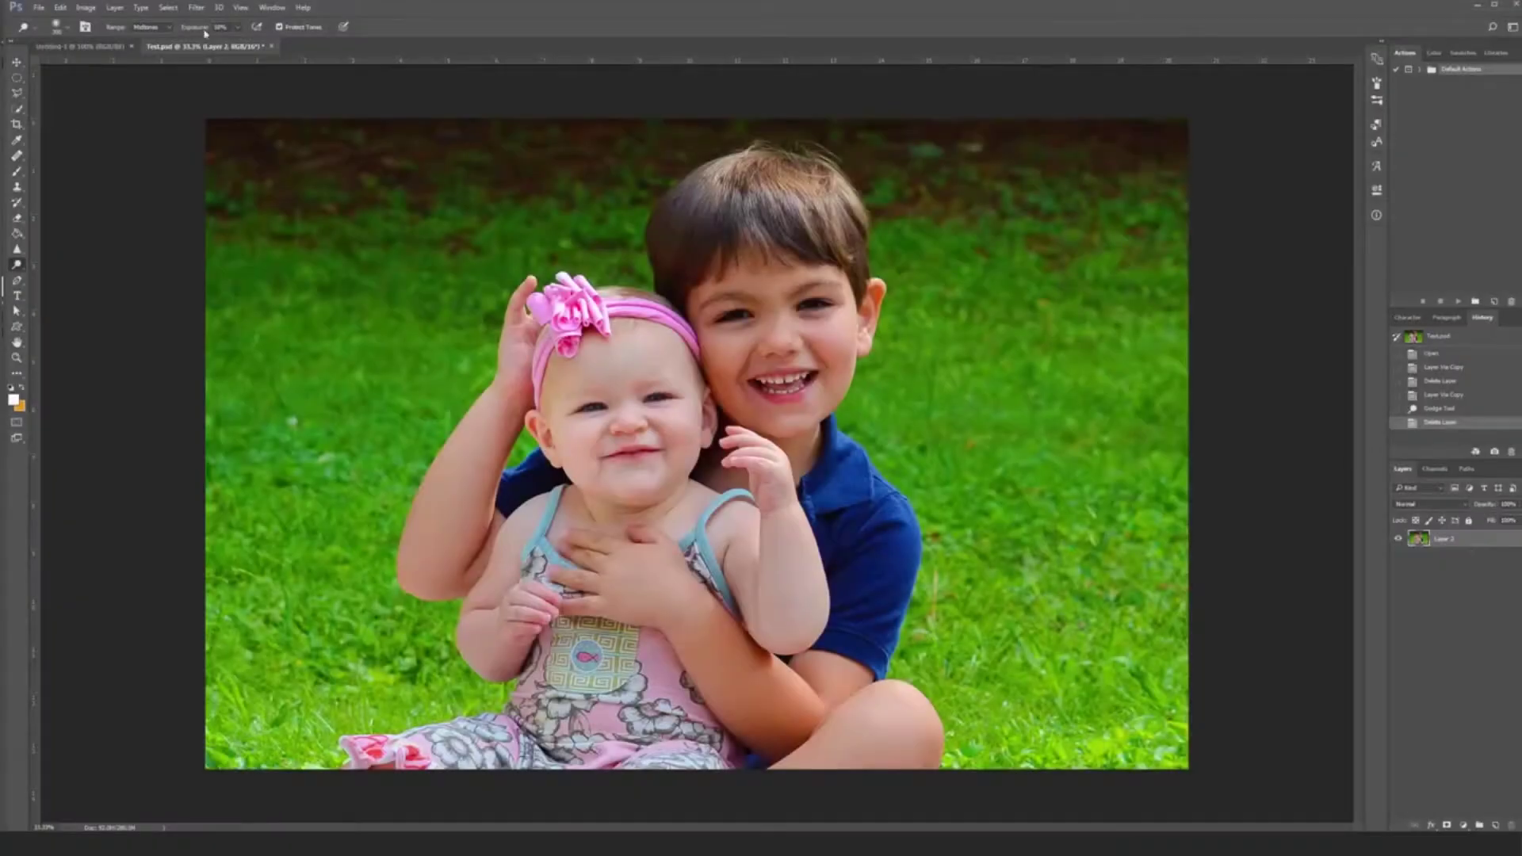
# Create a new action set named Whatever
pyautogui.click(272, 7)
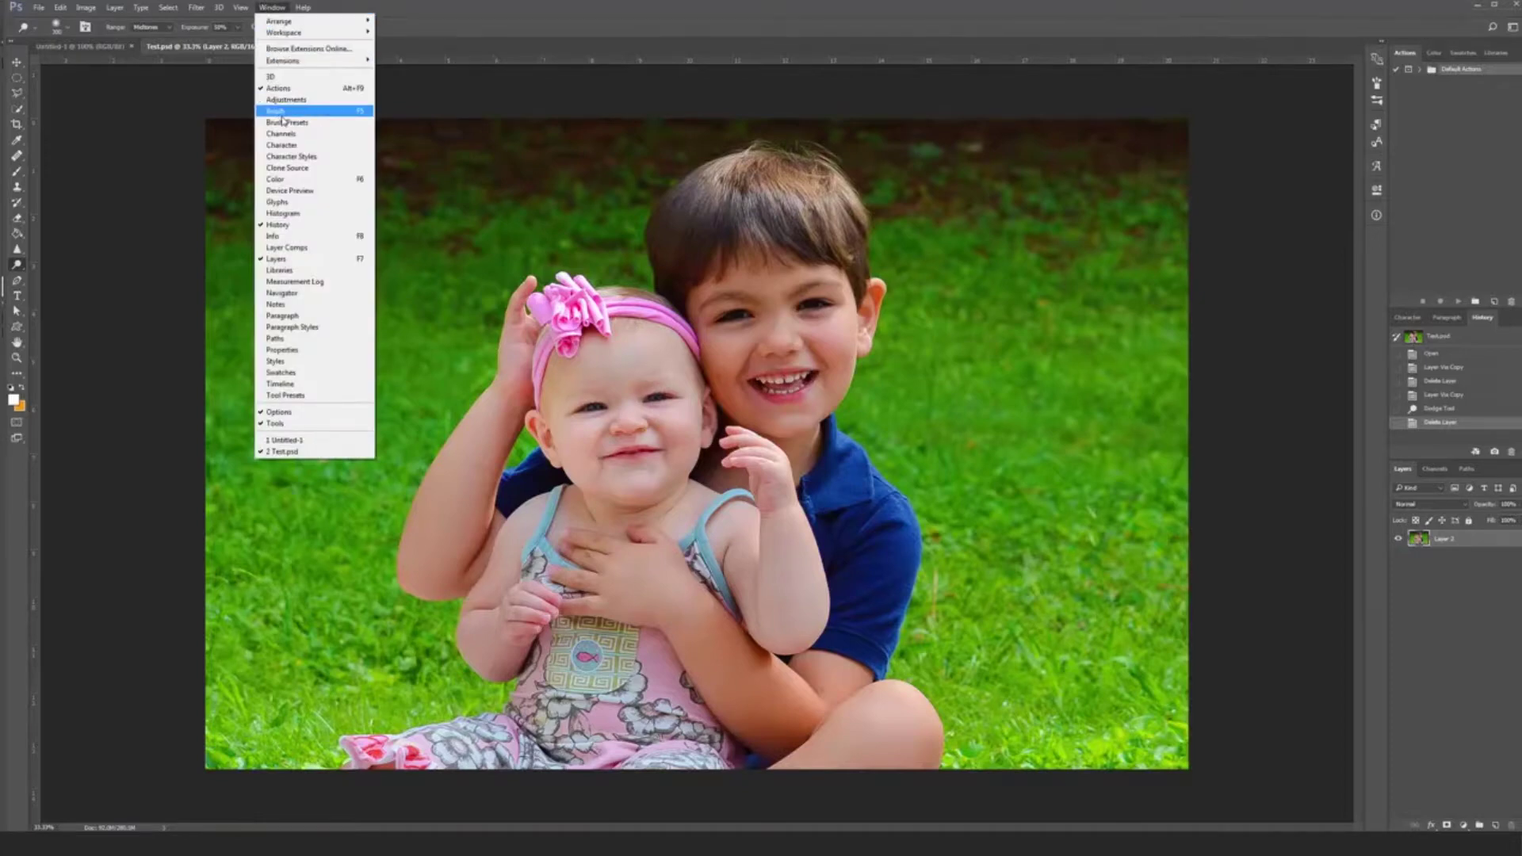
pyautogui.click(1512, 104)
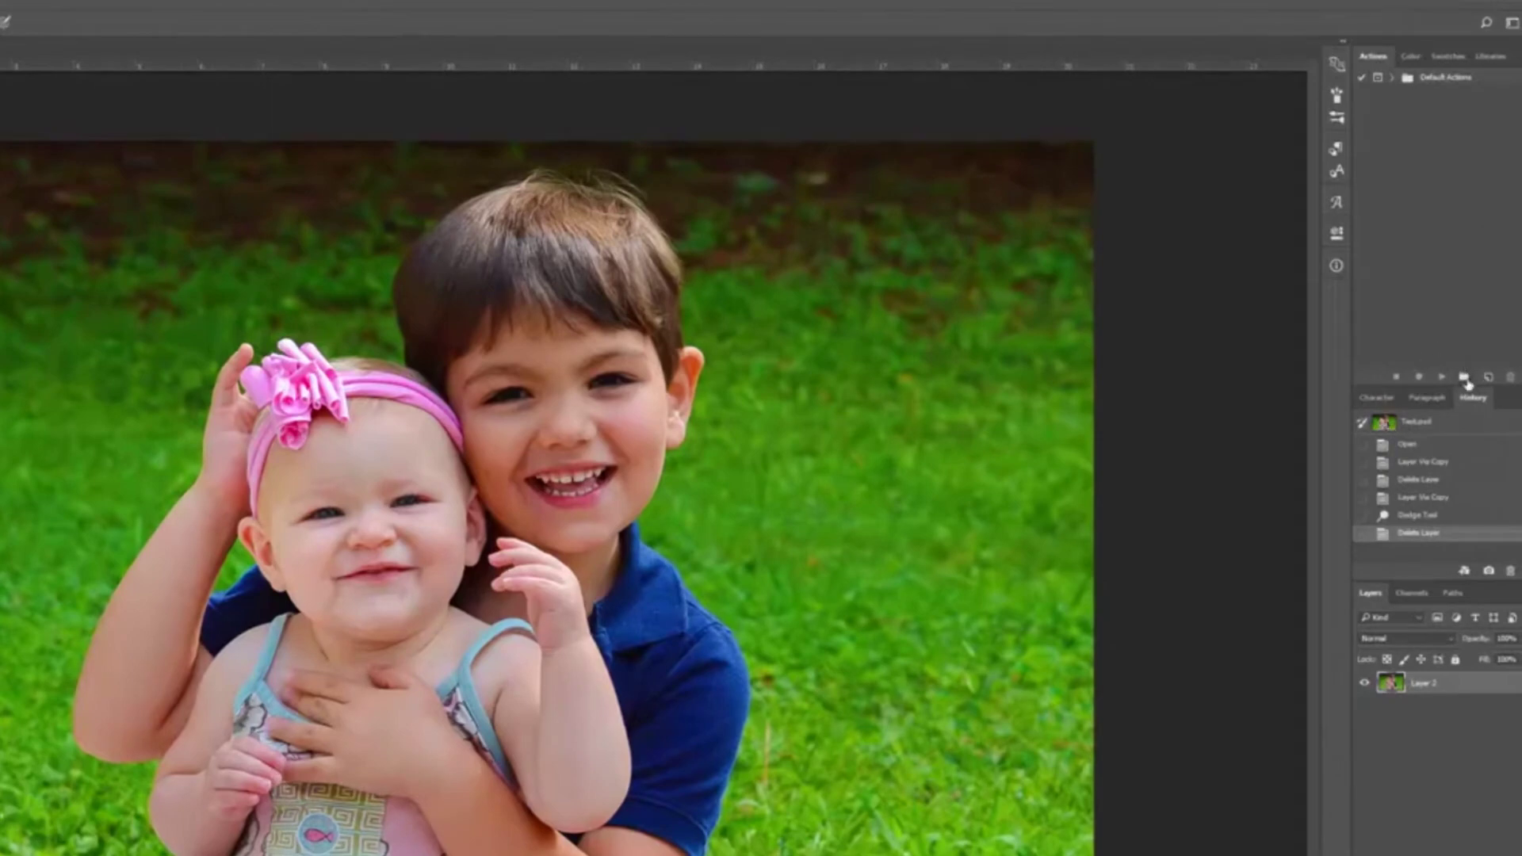
pyautogui.click(1464, 377)
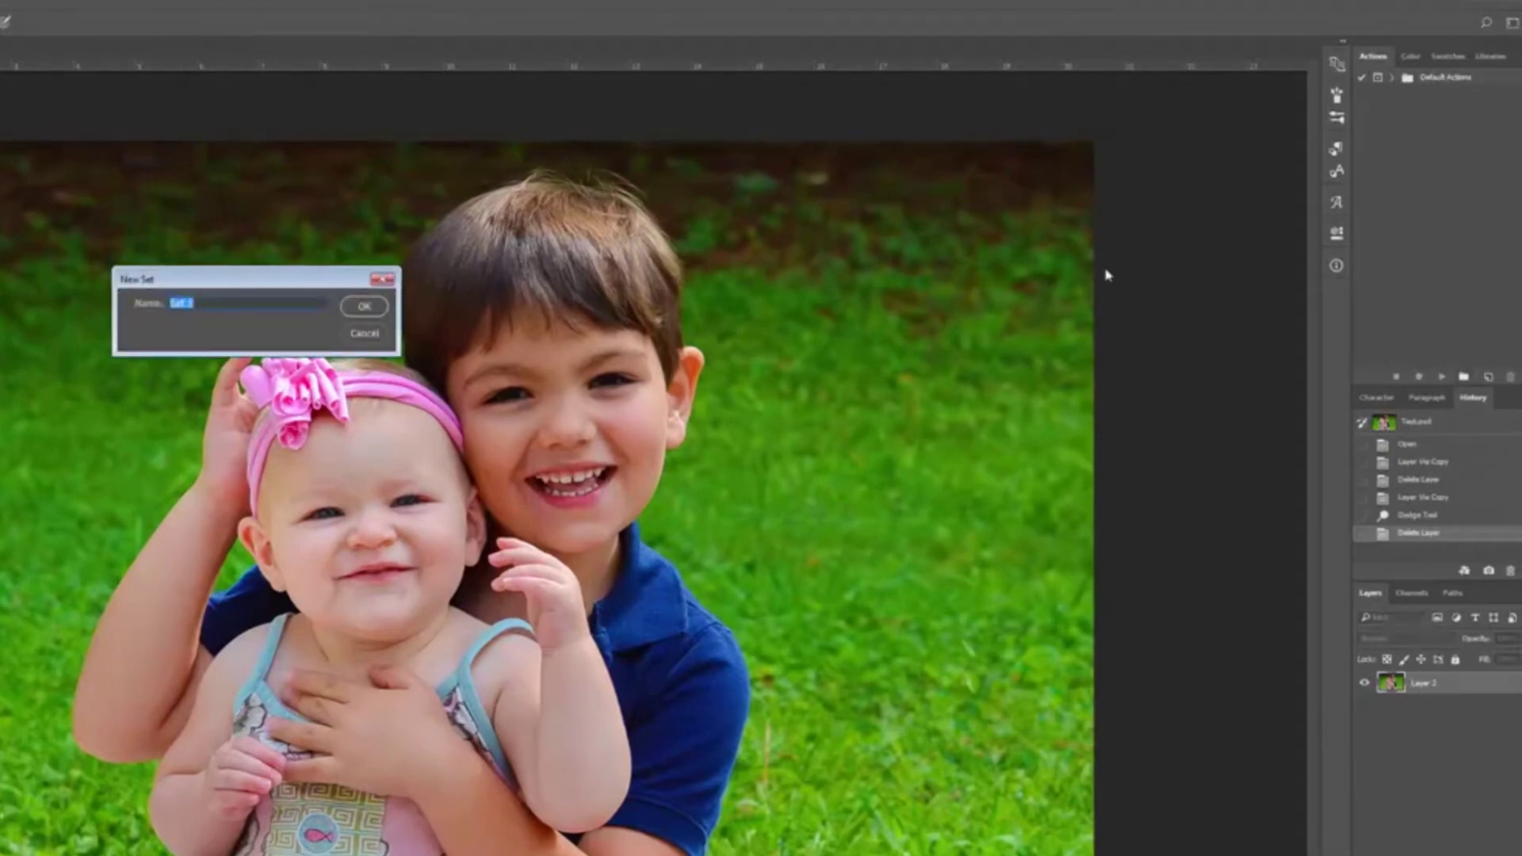
pyautogui.write('Whatever')
pyautogui.click(367, 308)
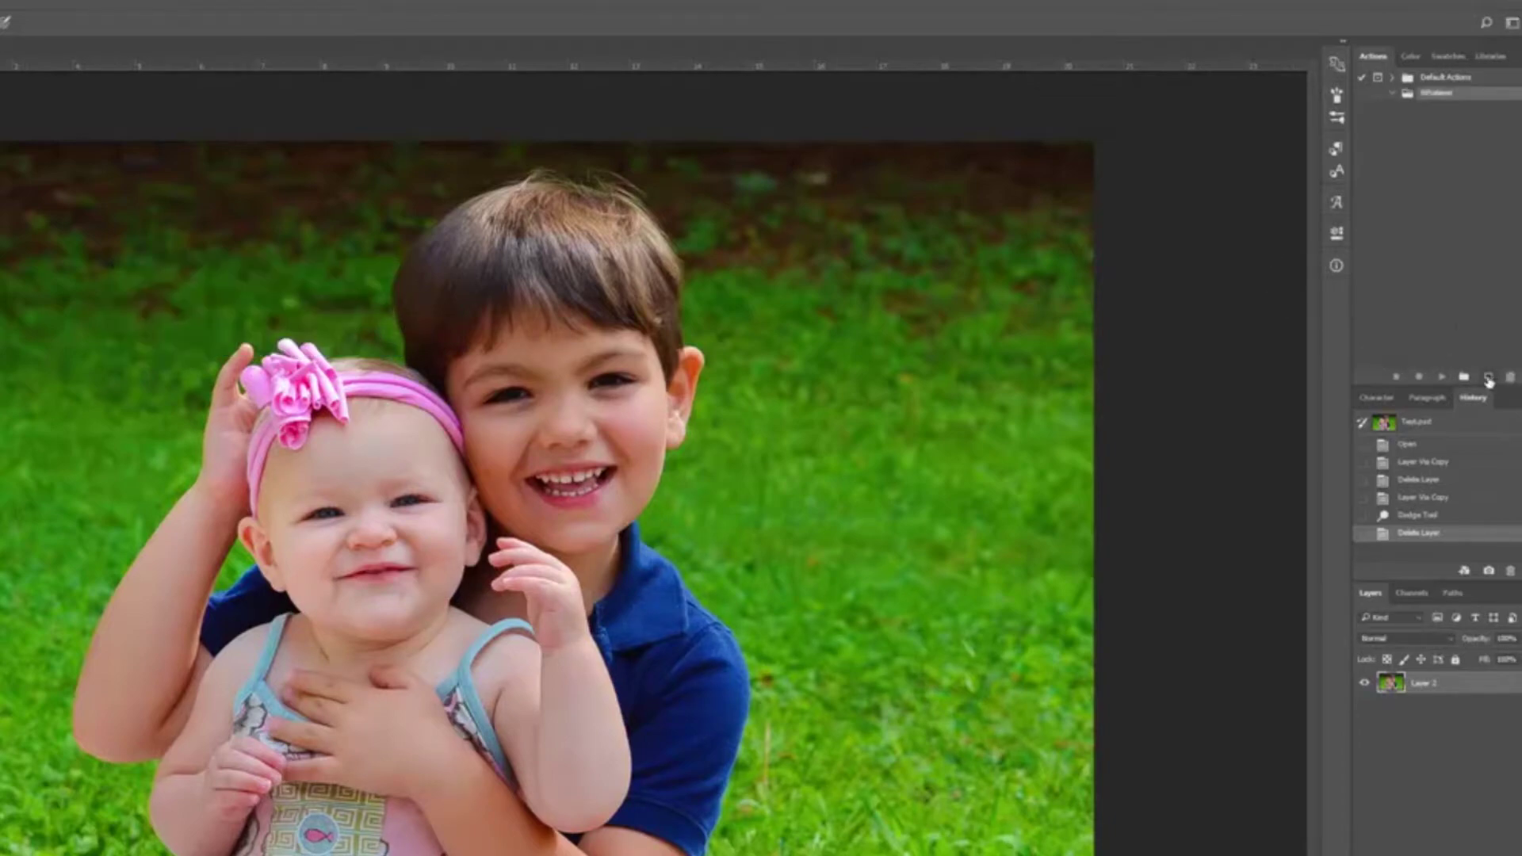
# Start recording an action named Shadows and Highlights in the Whatever set, assigned to function key F5 without Shift or Control
pyautogui.click(1489, 380)
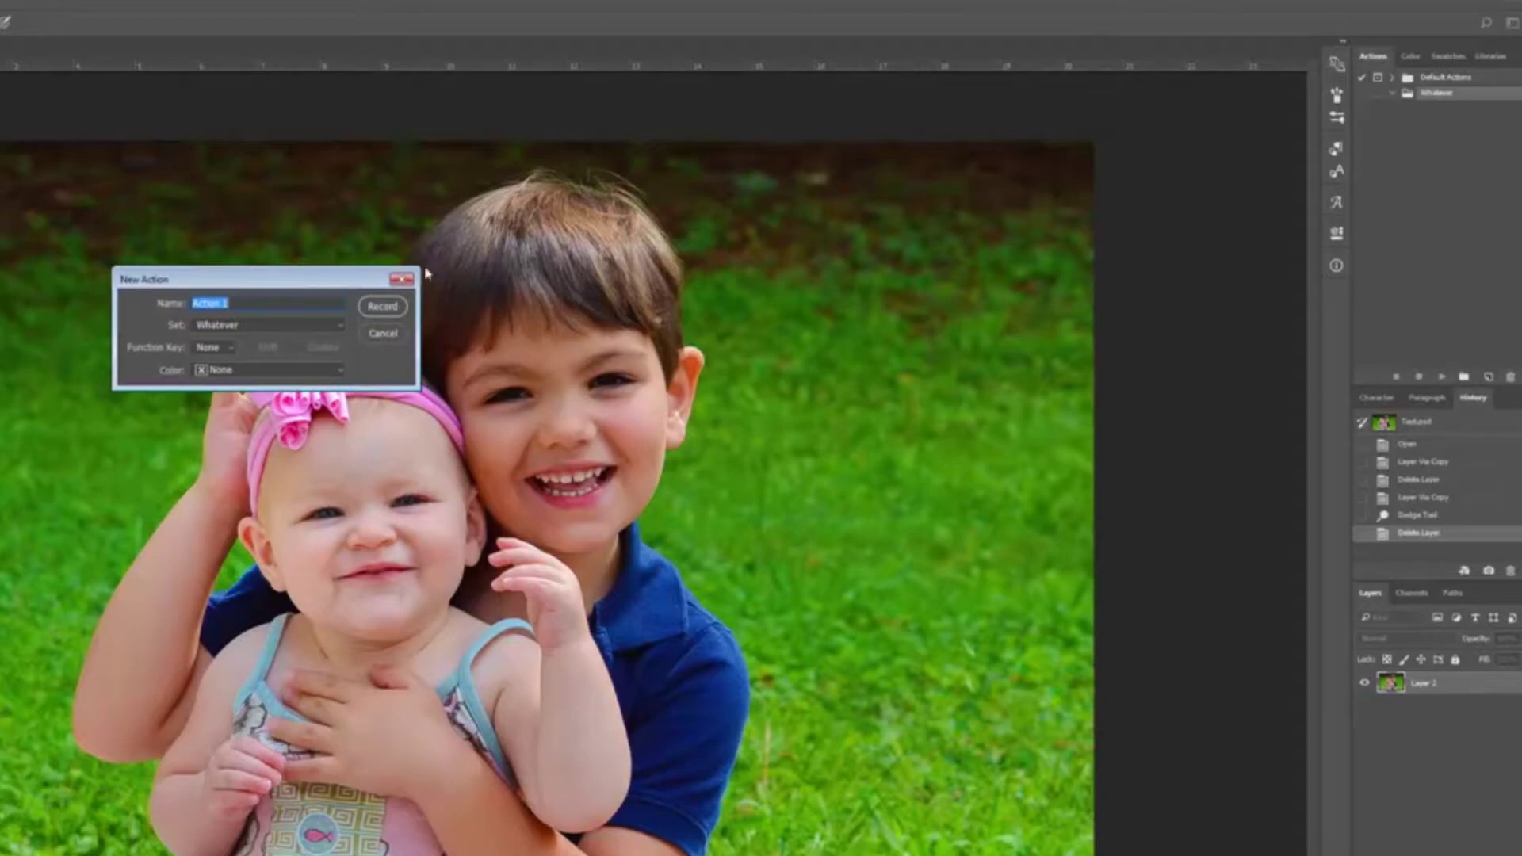
pyautogui.write('Shadows and Highlights')
pyautogui.click(214, 349)
pyautogui.click(220, 422)
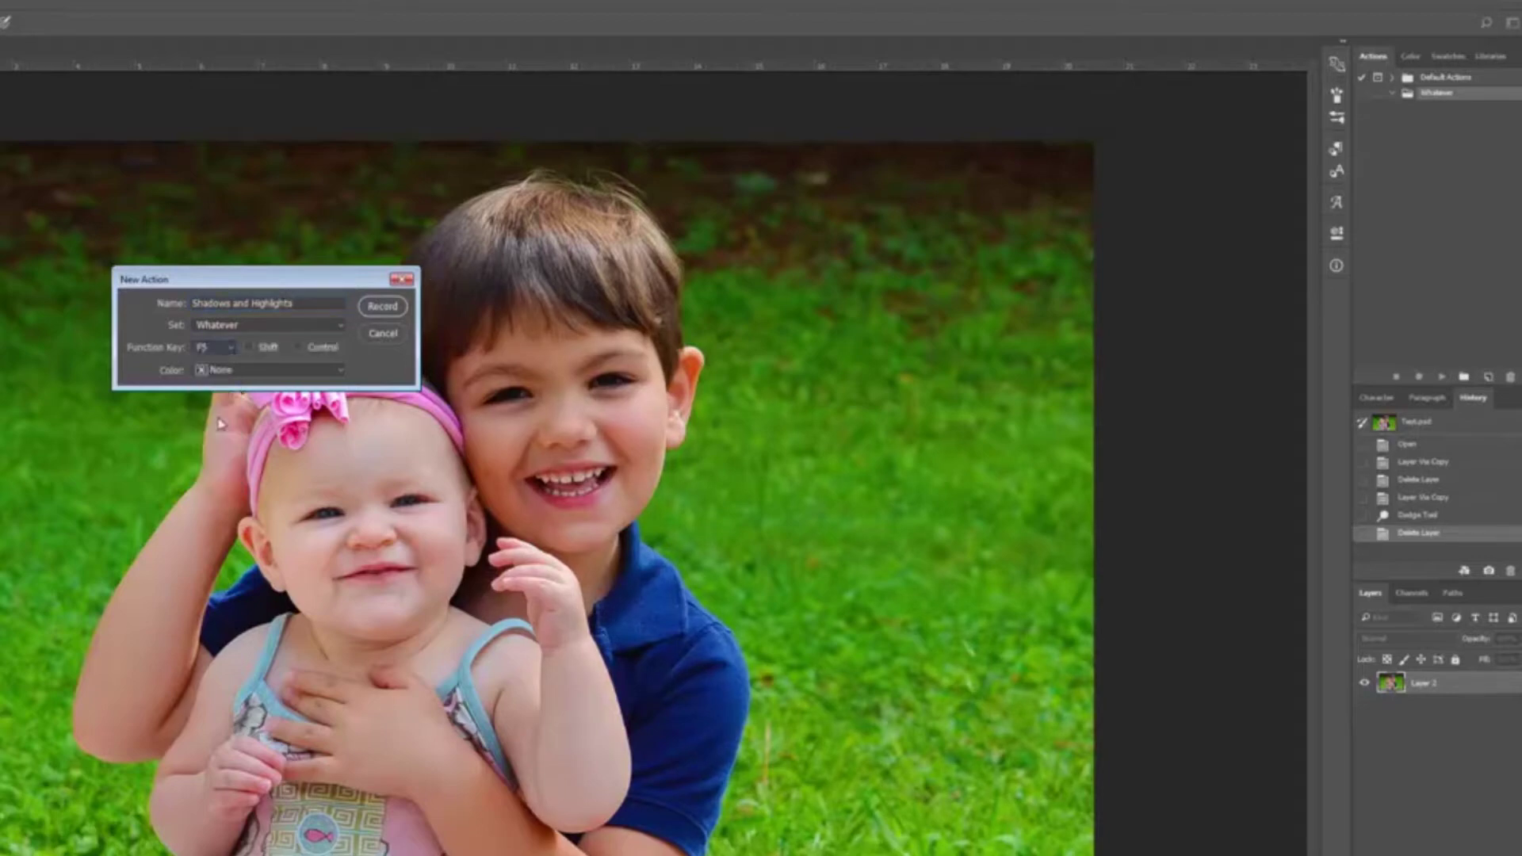
pyautogui.click(249, 349)
pyautogui.click(298, 348)
pyautogui.click(249, 348)
pyautogui.click(298, 349)
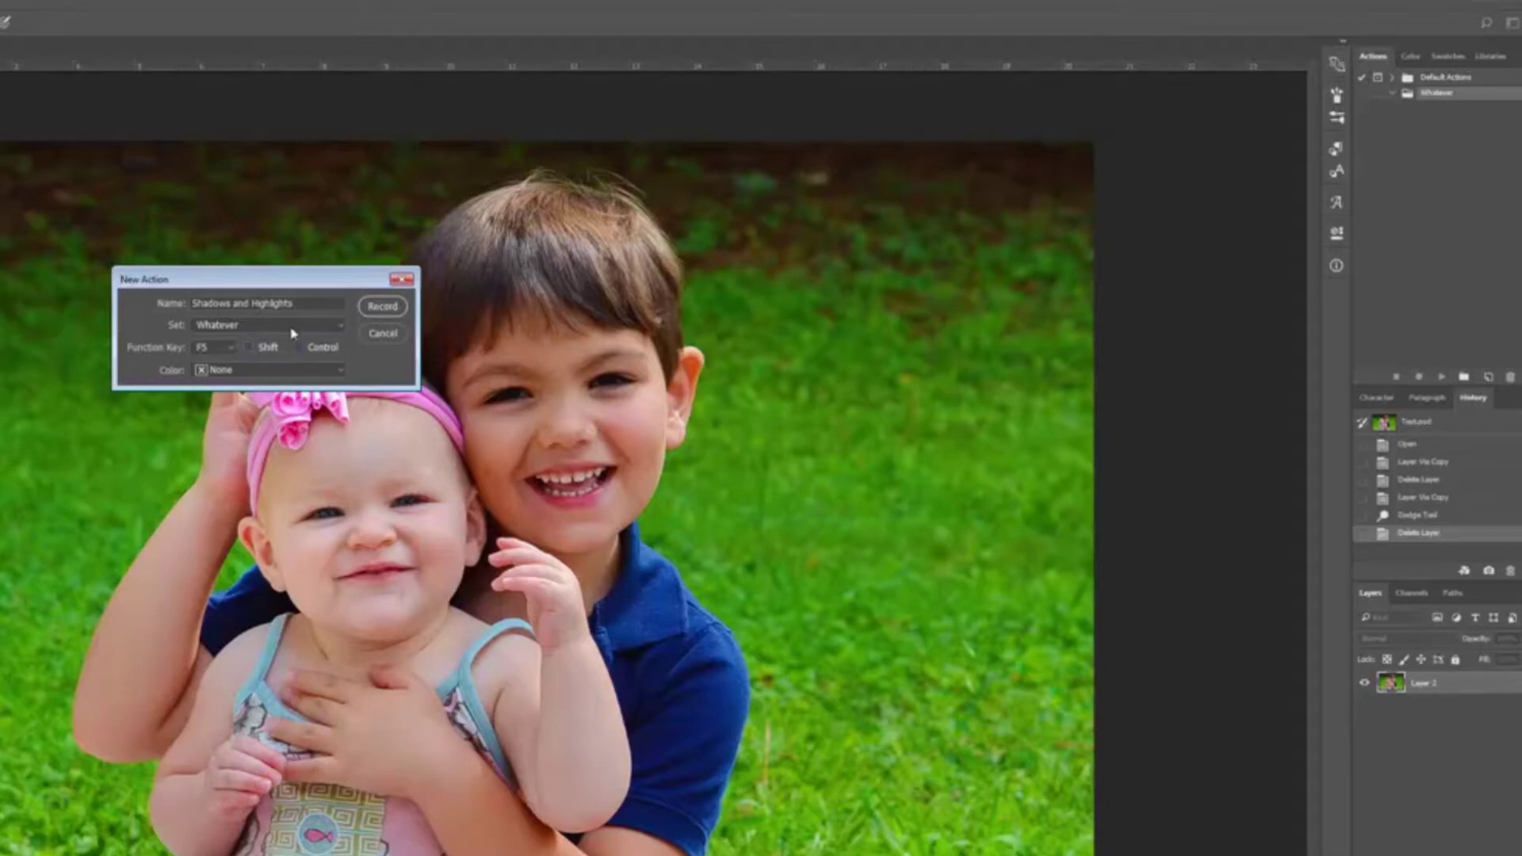
pyautogui.click(367, 308)
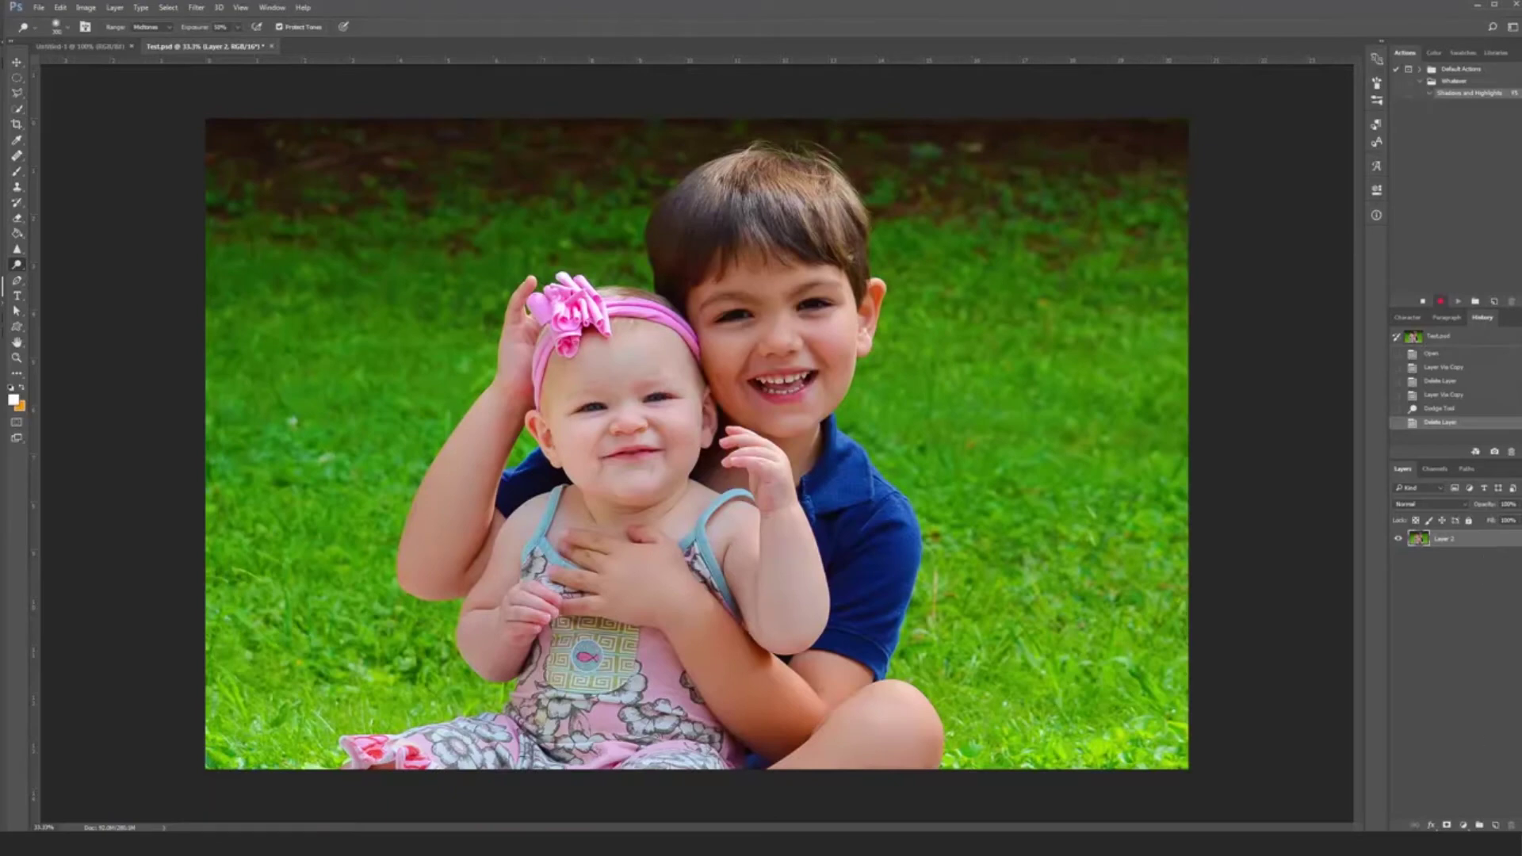
# Add a Curves adjustment layer above the photo and name it Shadows
pyautogui.click(1463, 825)
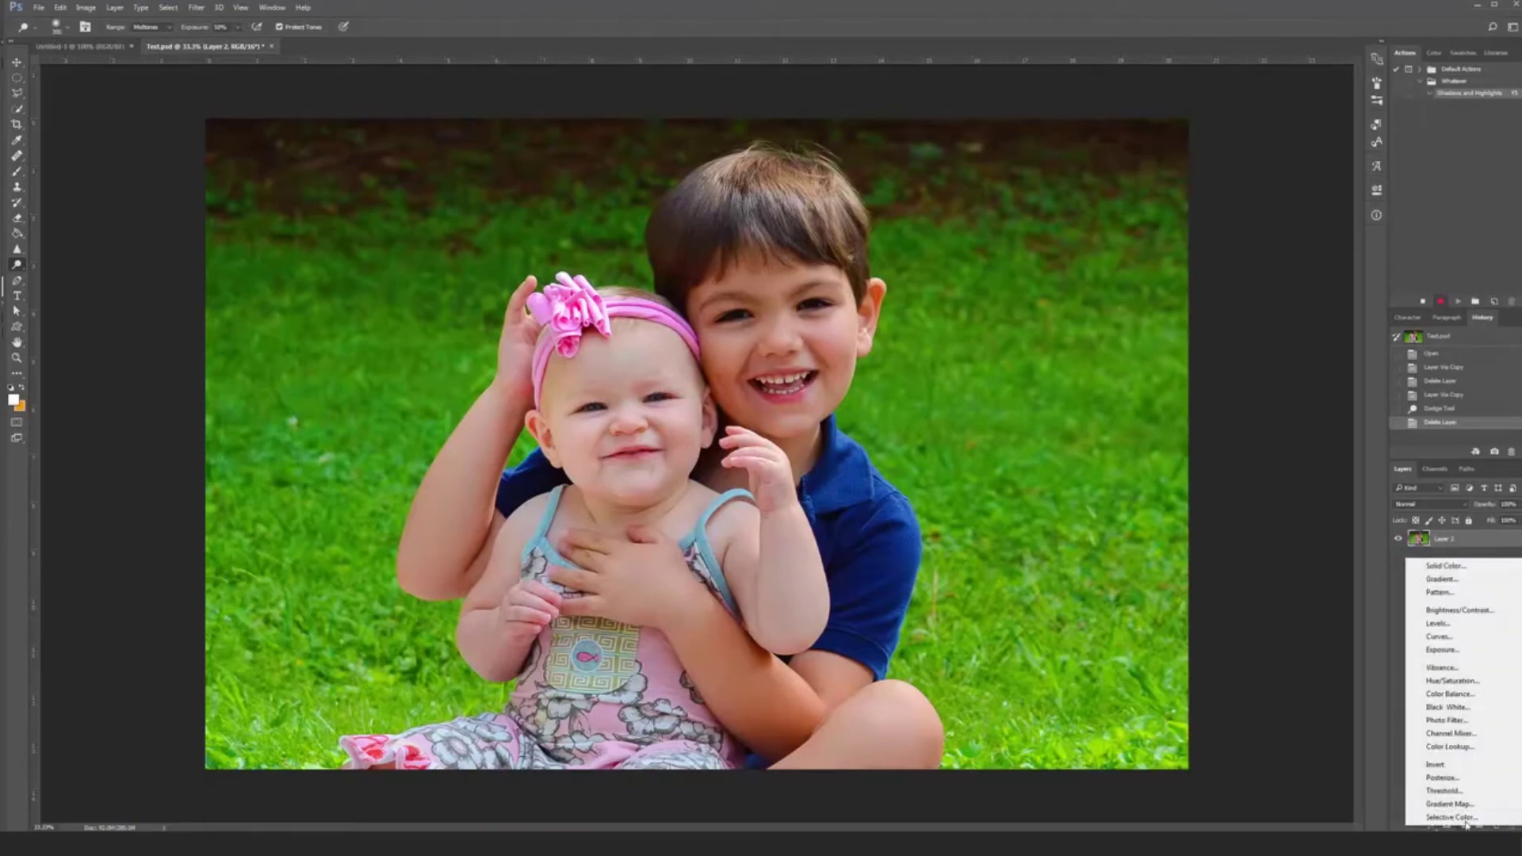
pyautogui.click(1455, 639)
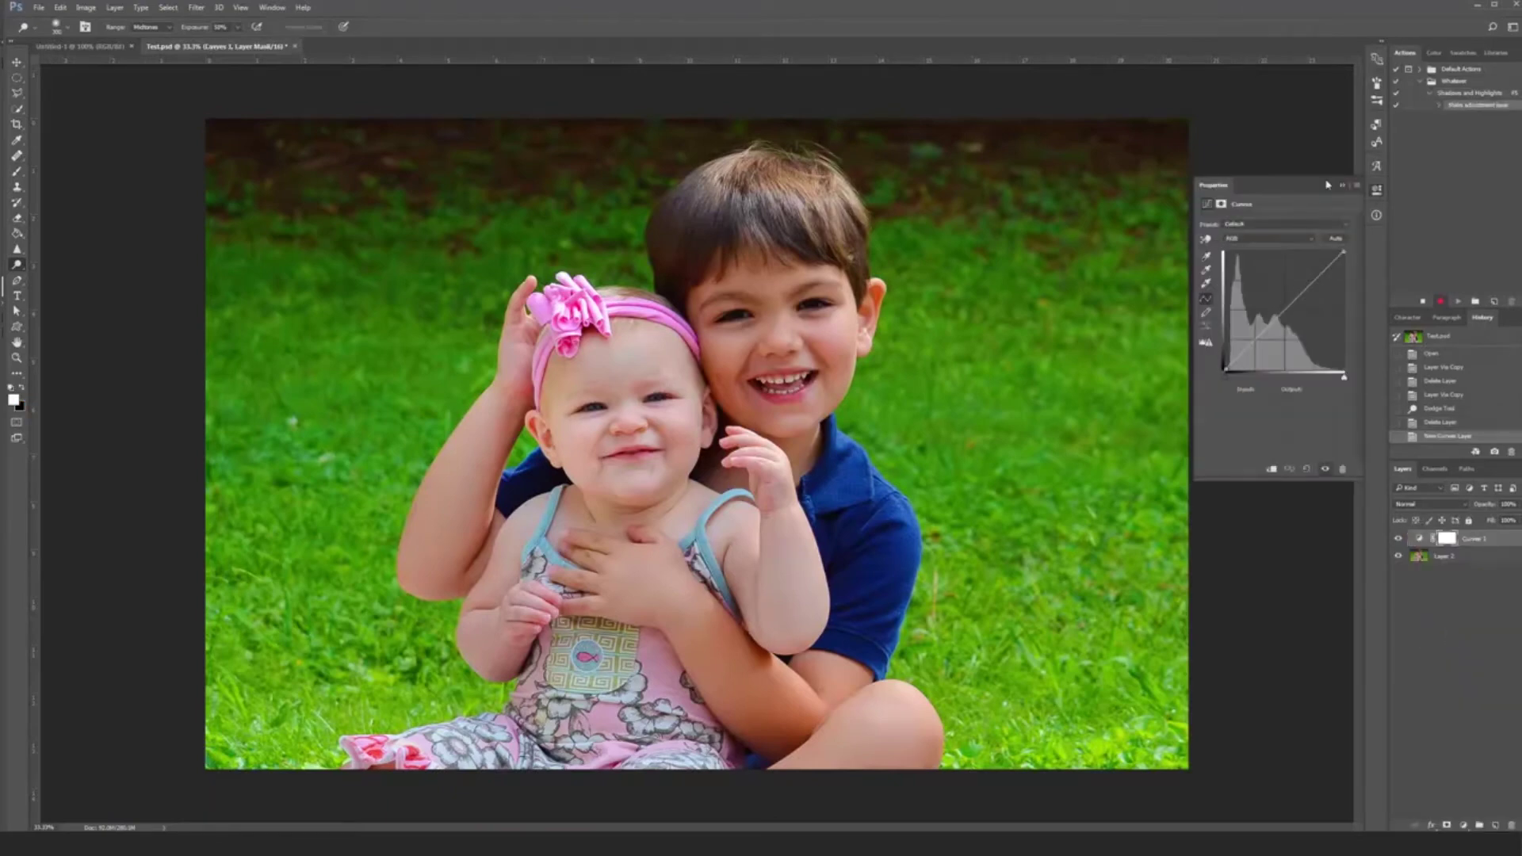
pyautogui.doubleClick(1480, 541)
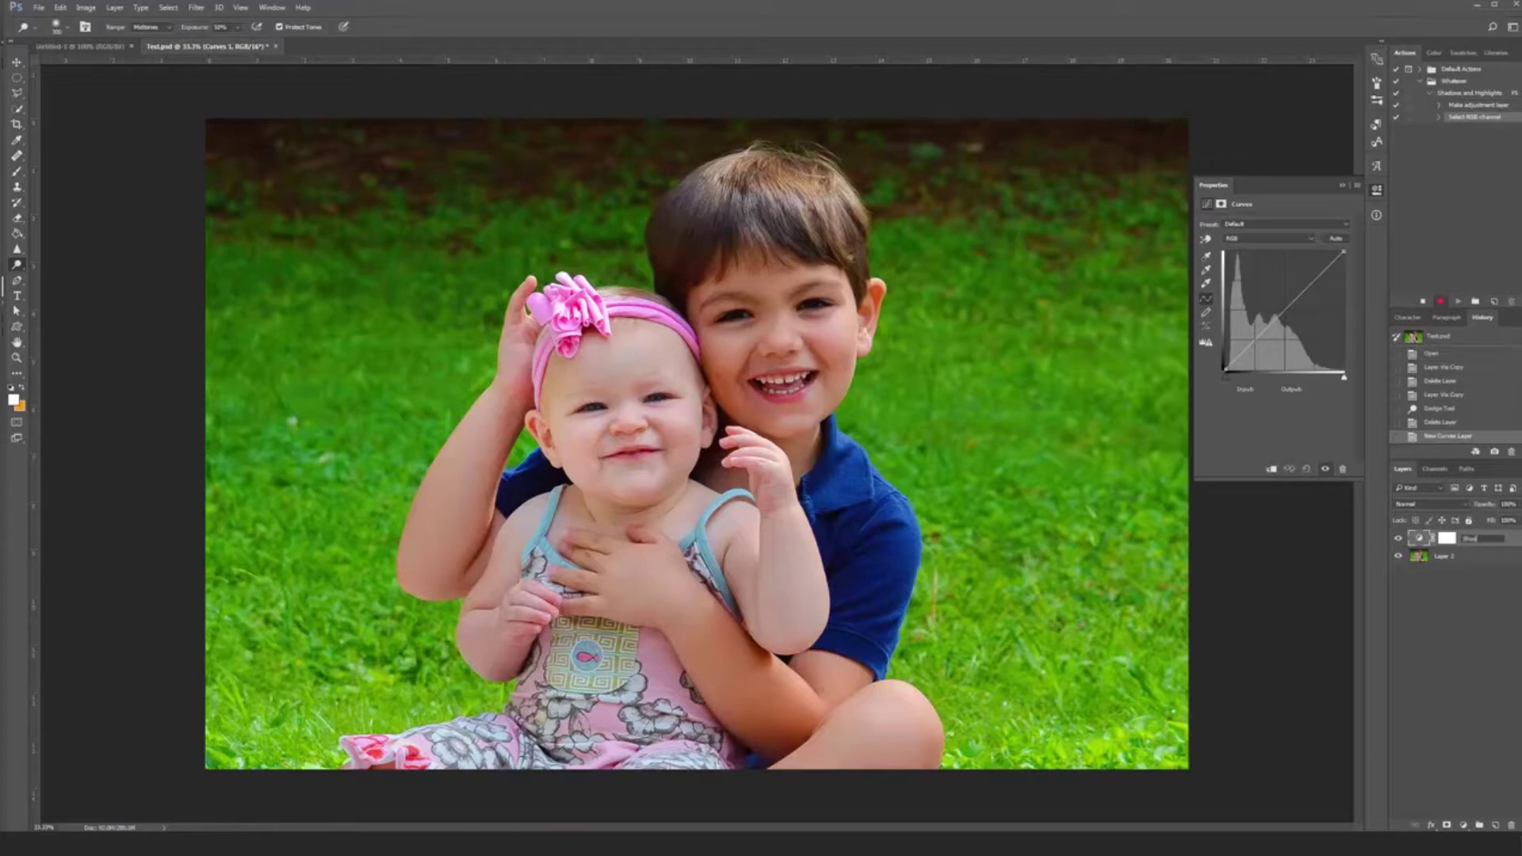
pyautogui.write('Shadows')
pyautogui.press('Return')
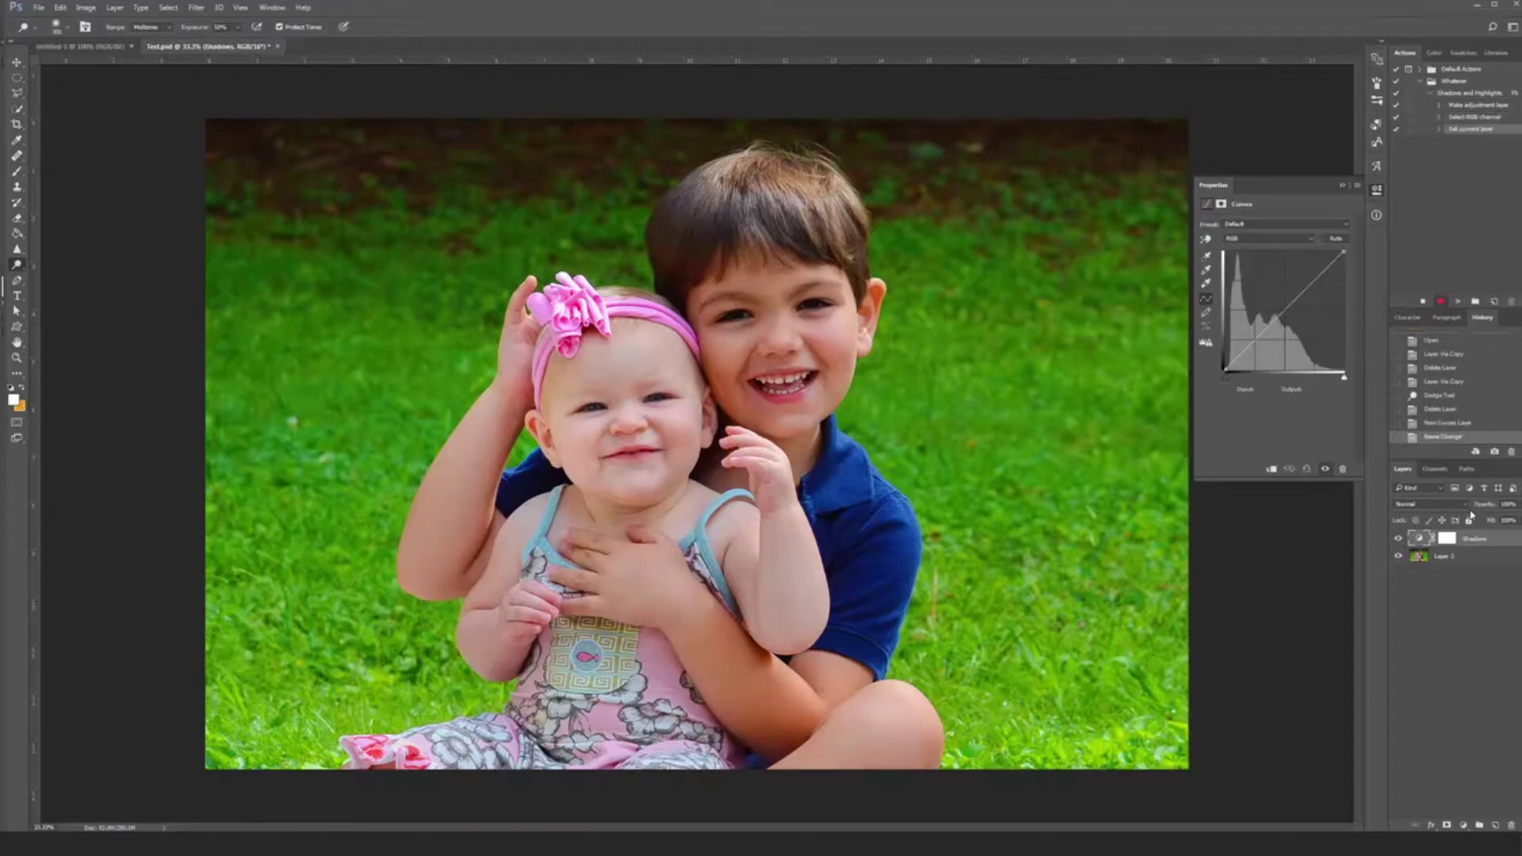
# Pull the middle of the Shadows layer's RGB curve slightly down to darken the photo
pyautogui.click(1286, 307)
pyautogui.moveTo(1286, 306); pyautogui.dragTo(1292, 315)
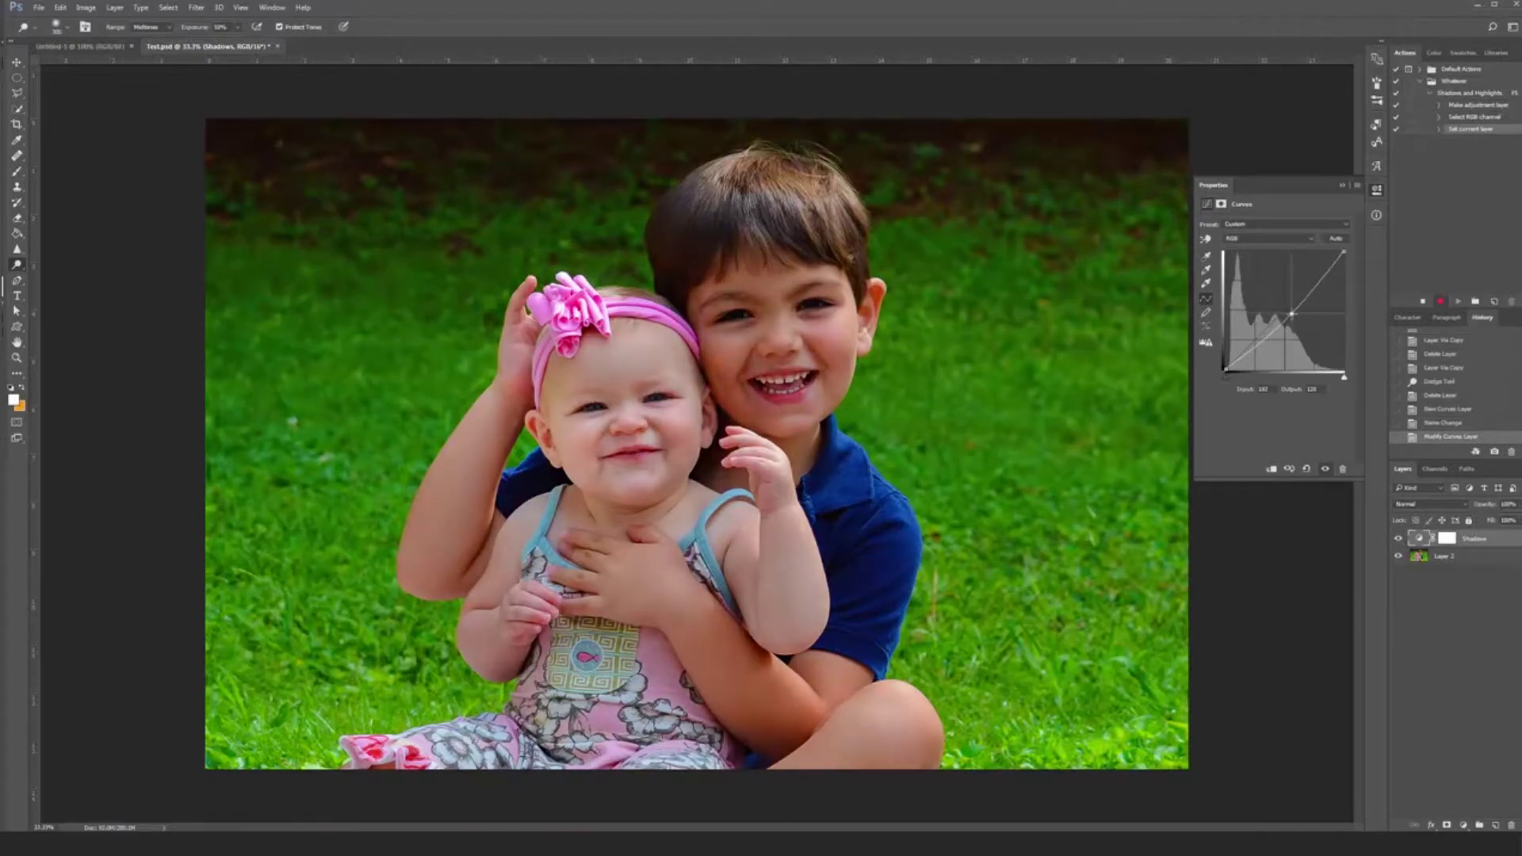
# Fill the Shadows layer's mask with black in Normal mode at 100% opacity
pyautogui.click(1447, 539)
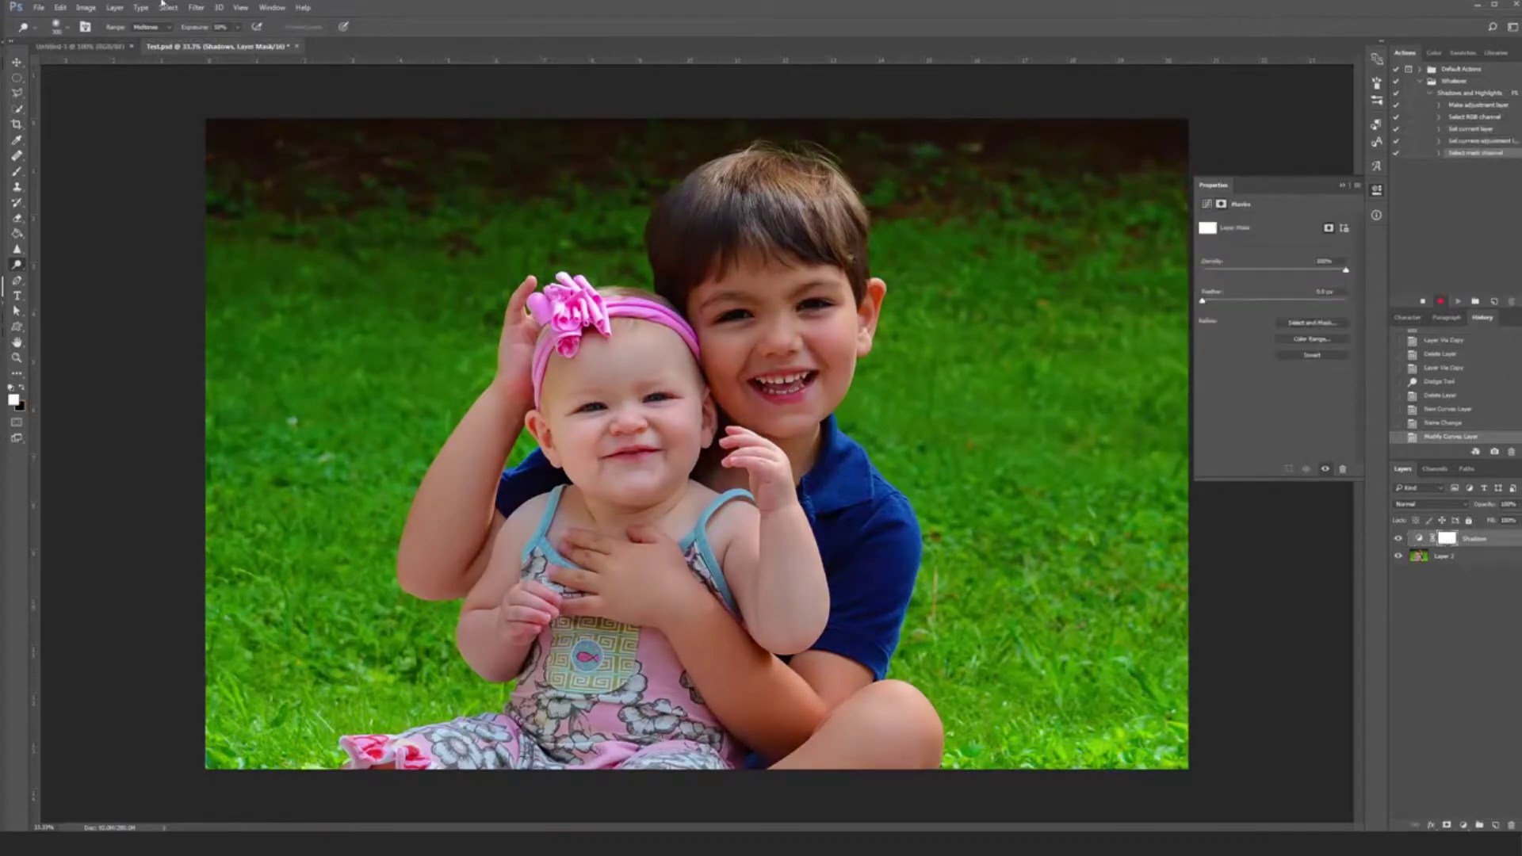
pyautogui.click(61, 7)
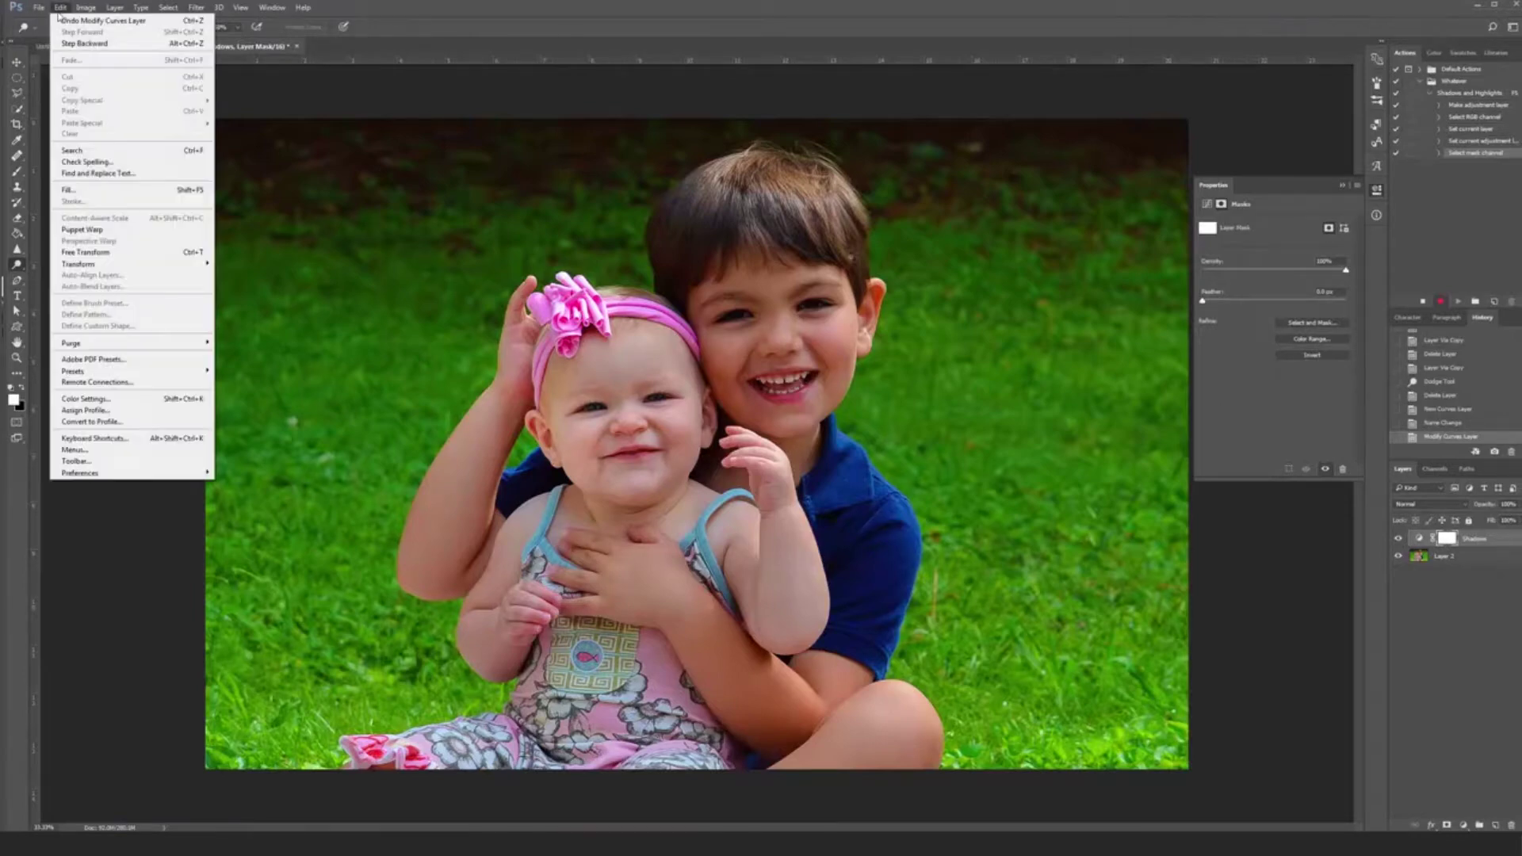
pyautogui.click(69, 190)
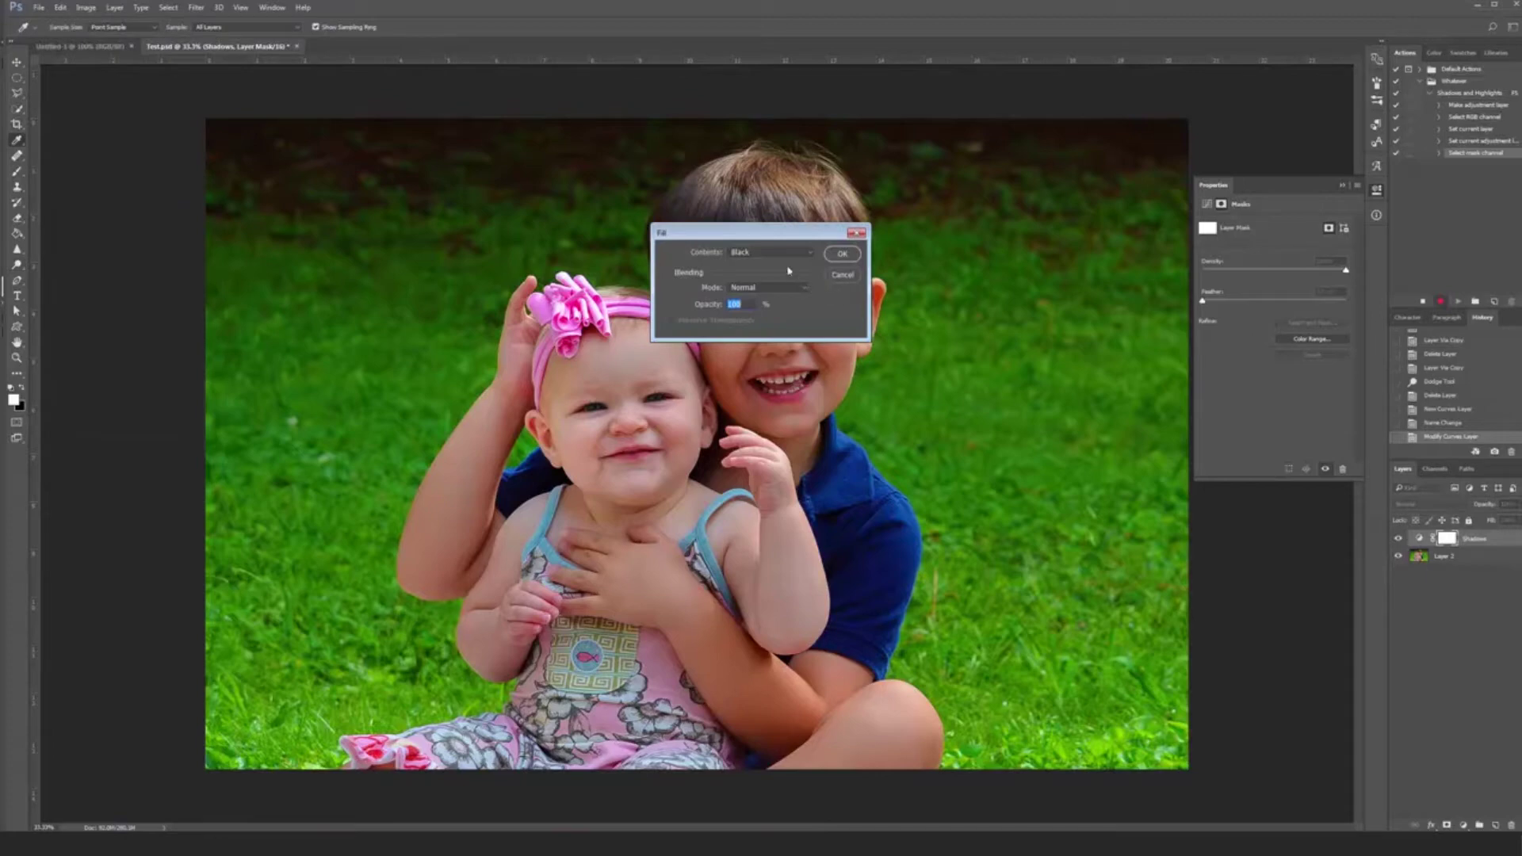
pyautogui.click(728, 252)
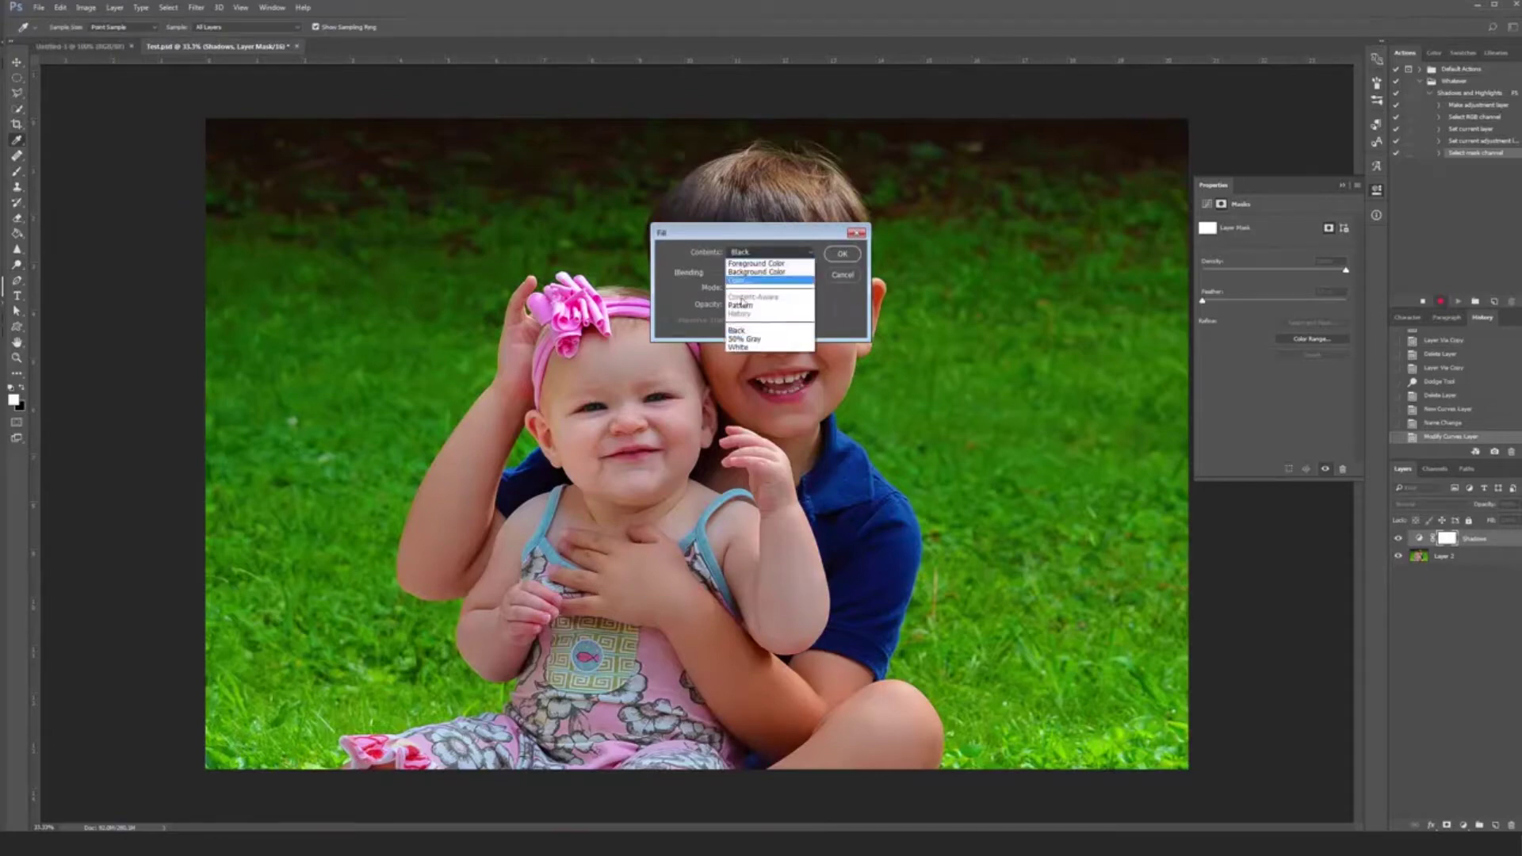
pyautogui.click(753, 332)
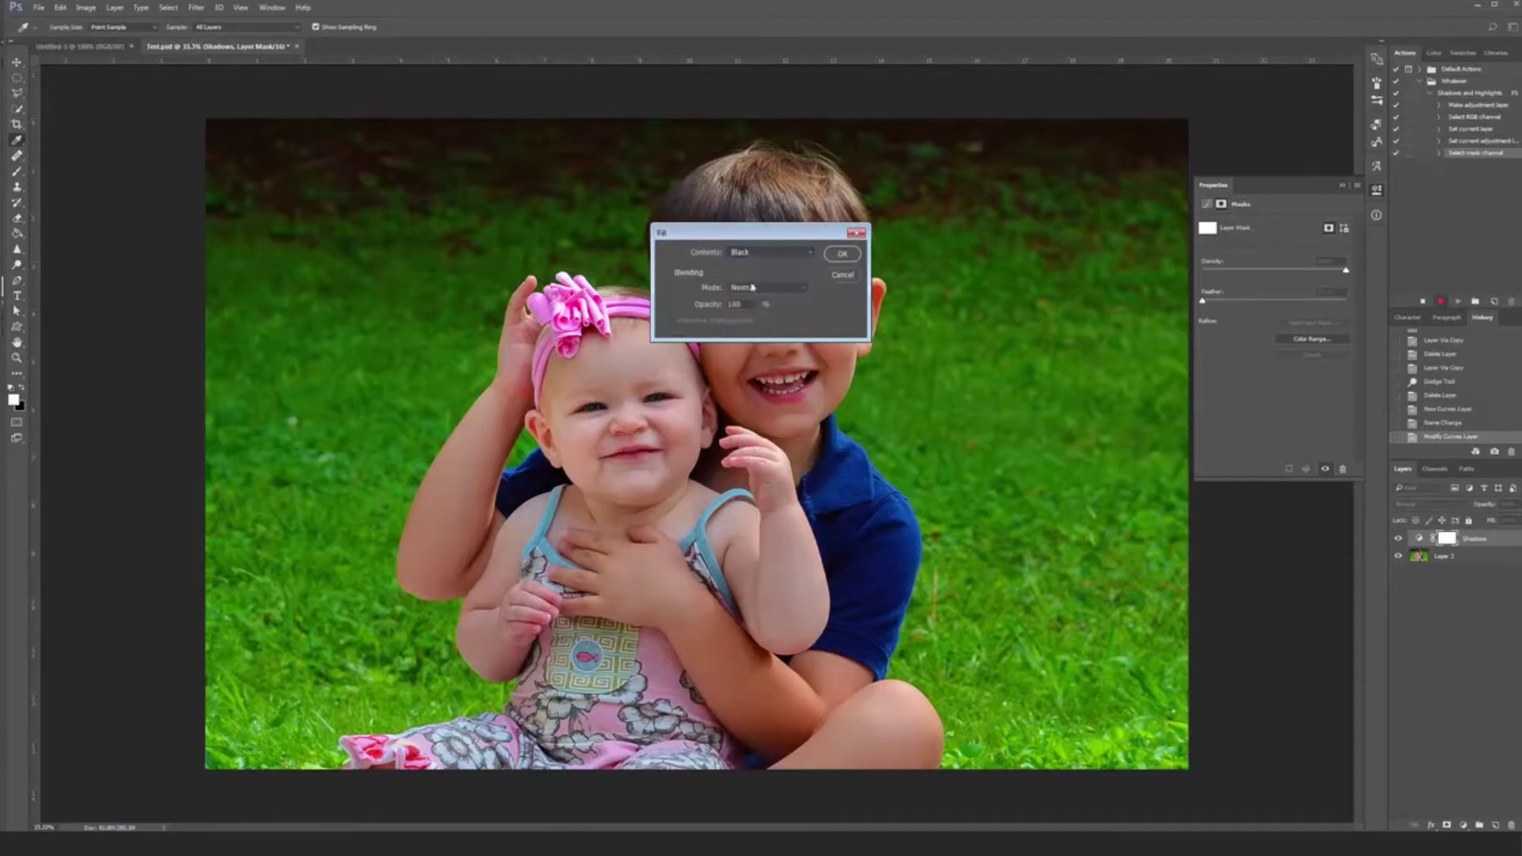
pyautogui.click(842, 254)
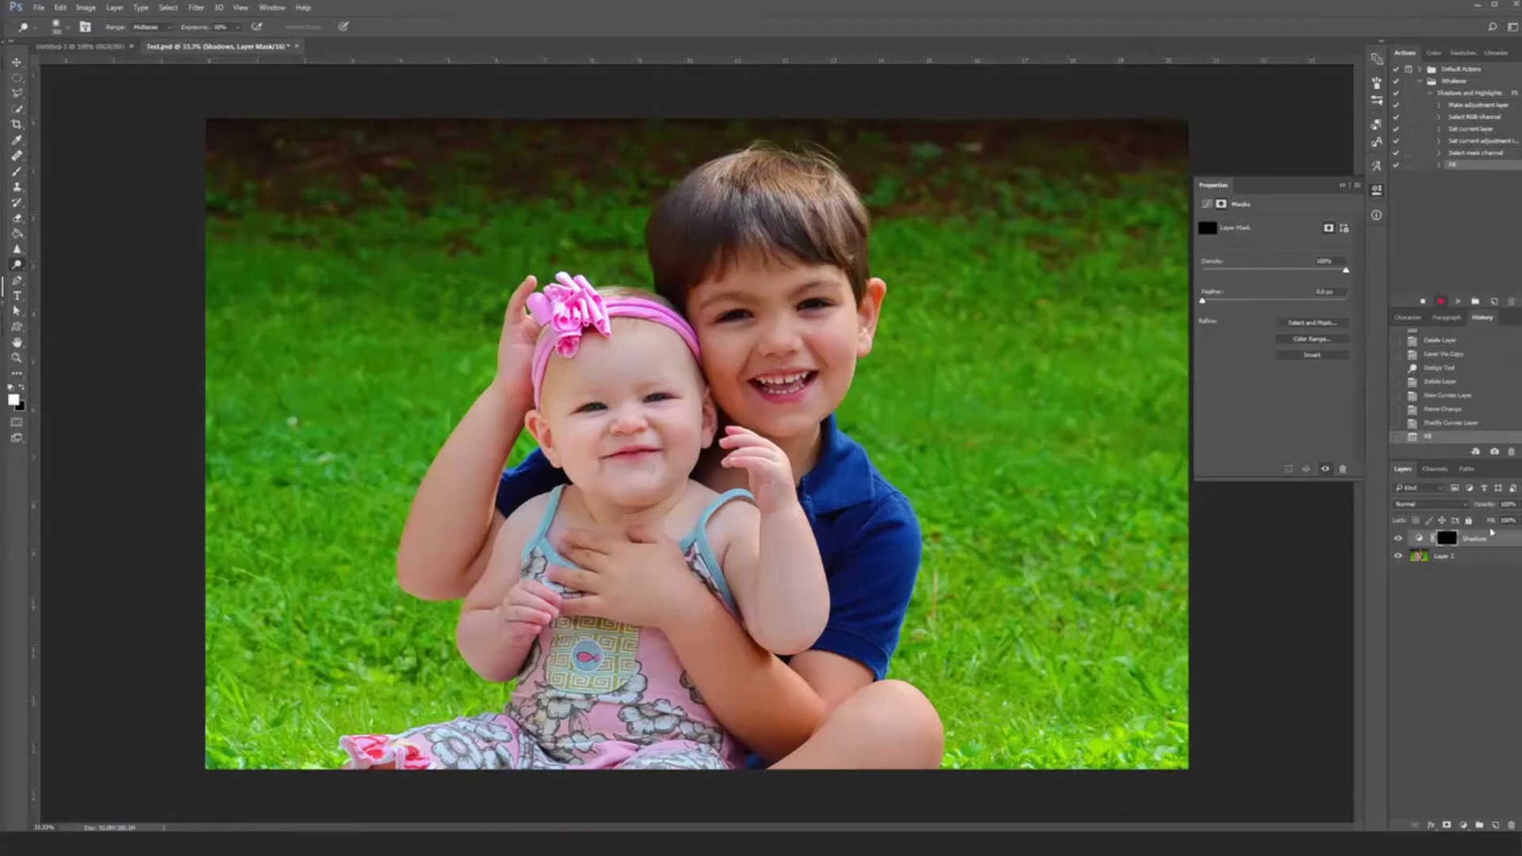
# Add a second Curves adjustment layer above Shadows and fill its mask with black
pyautogui.click(1462, 825)
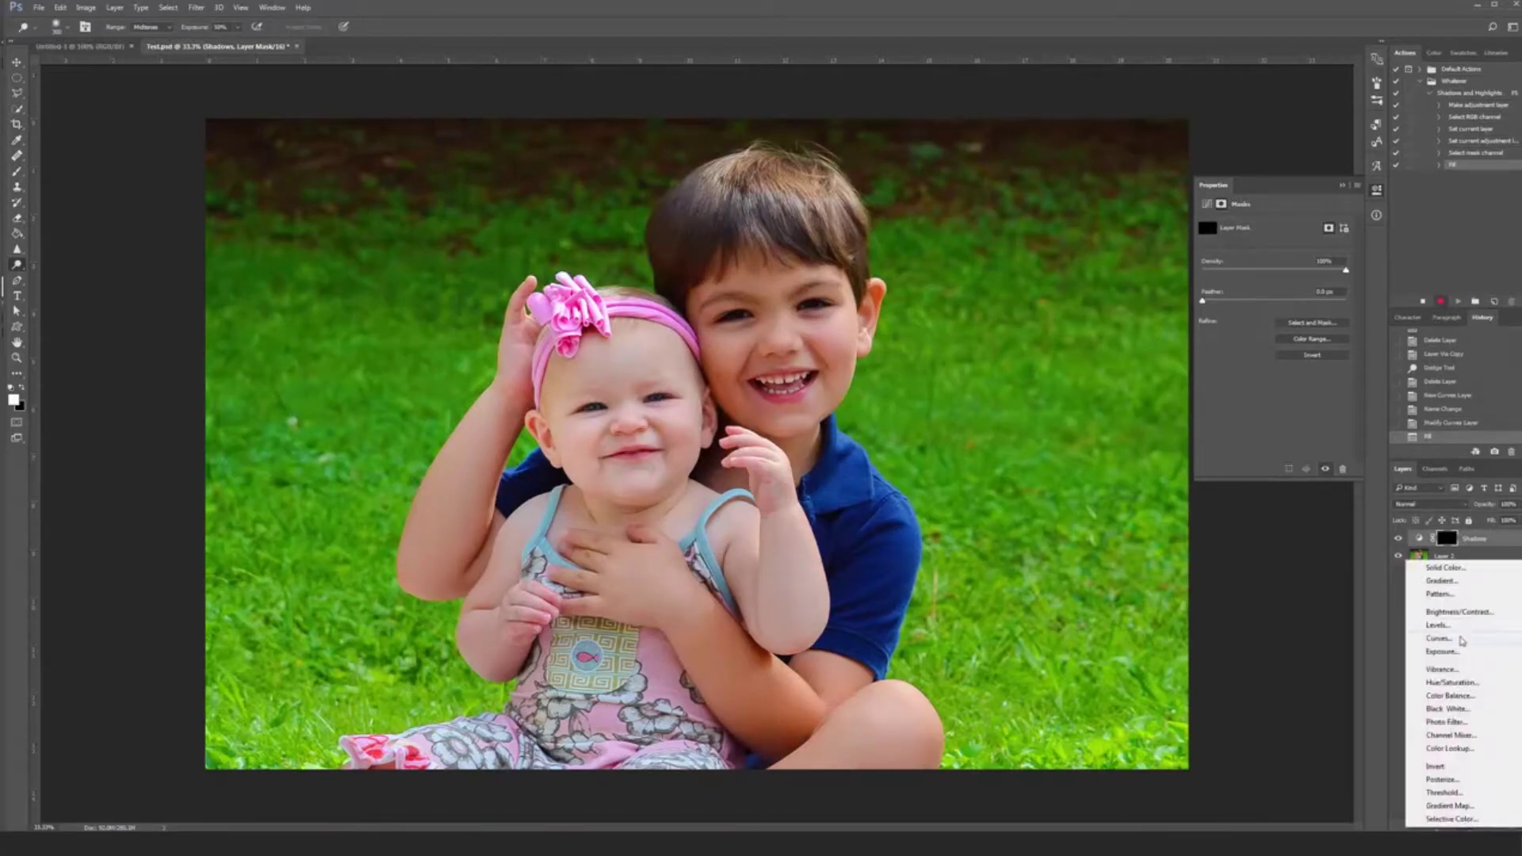
pyautogui.click(1439, 638)
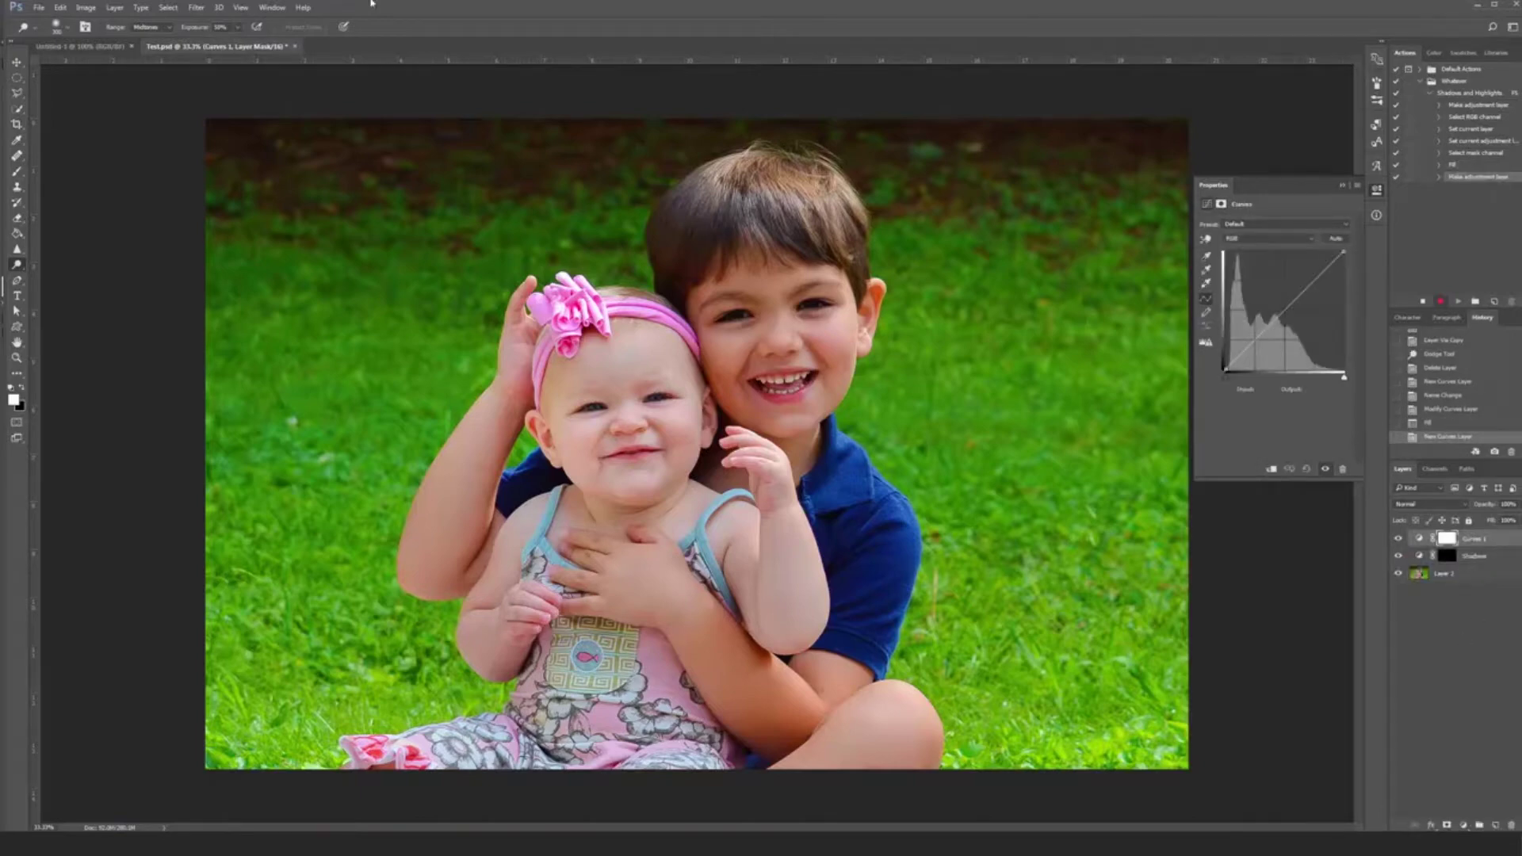
pyautogui.click(60, 8)
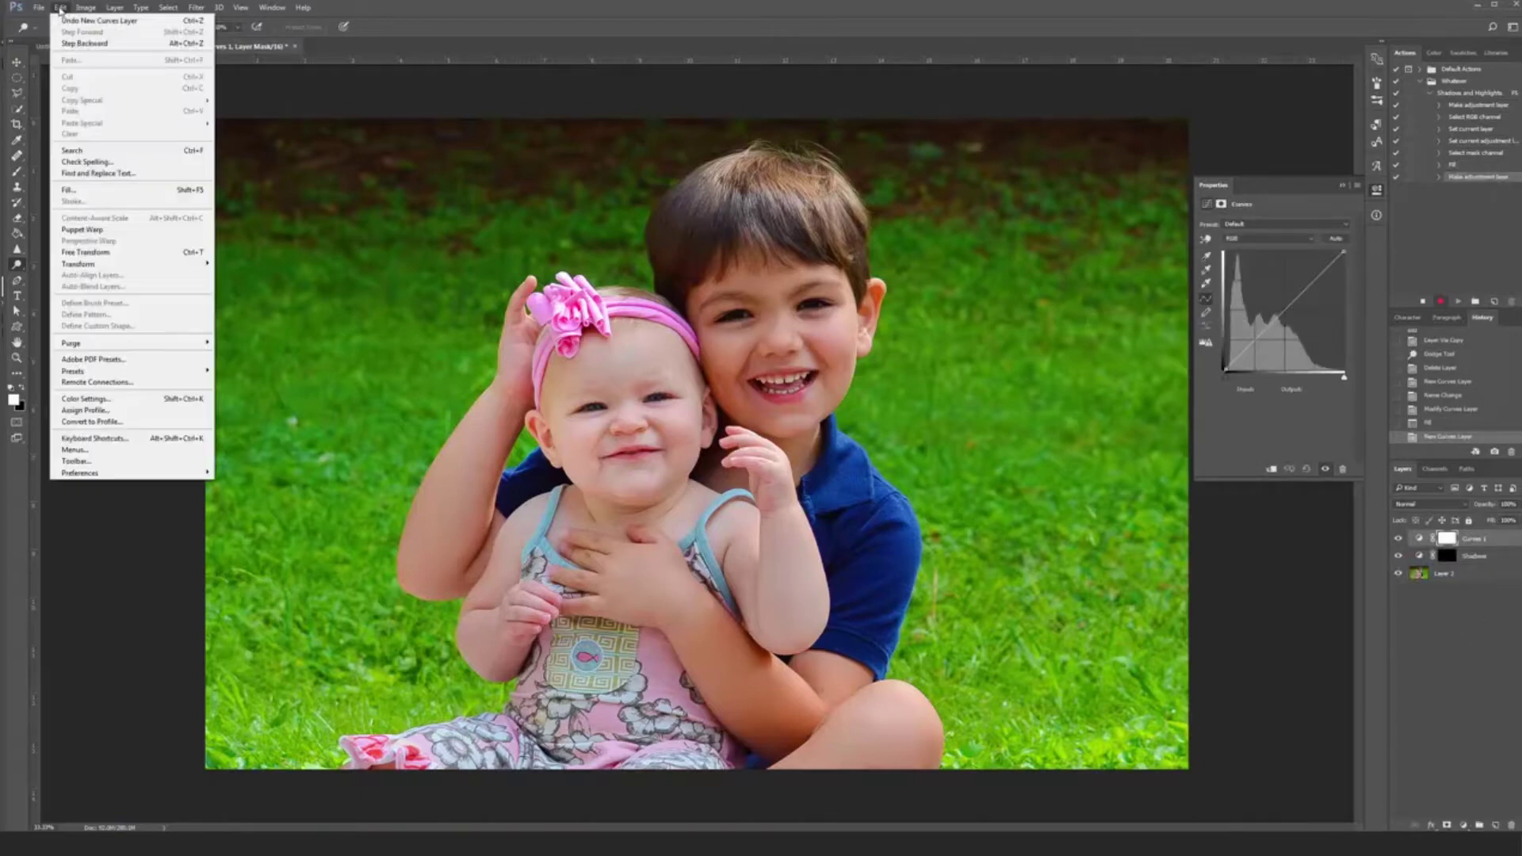
pyautogui.click(68, 190)
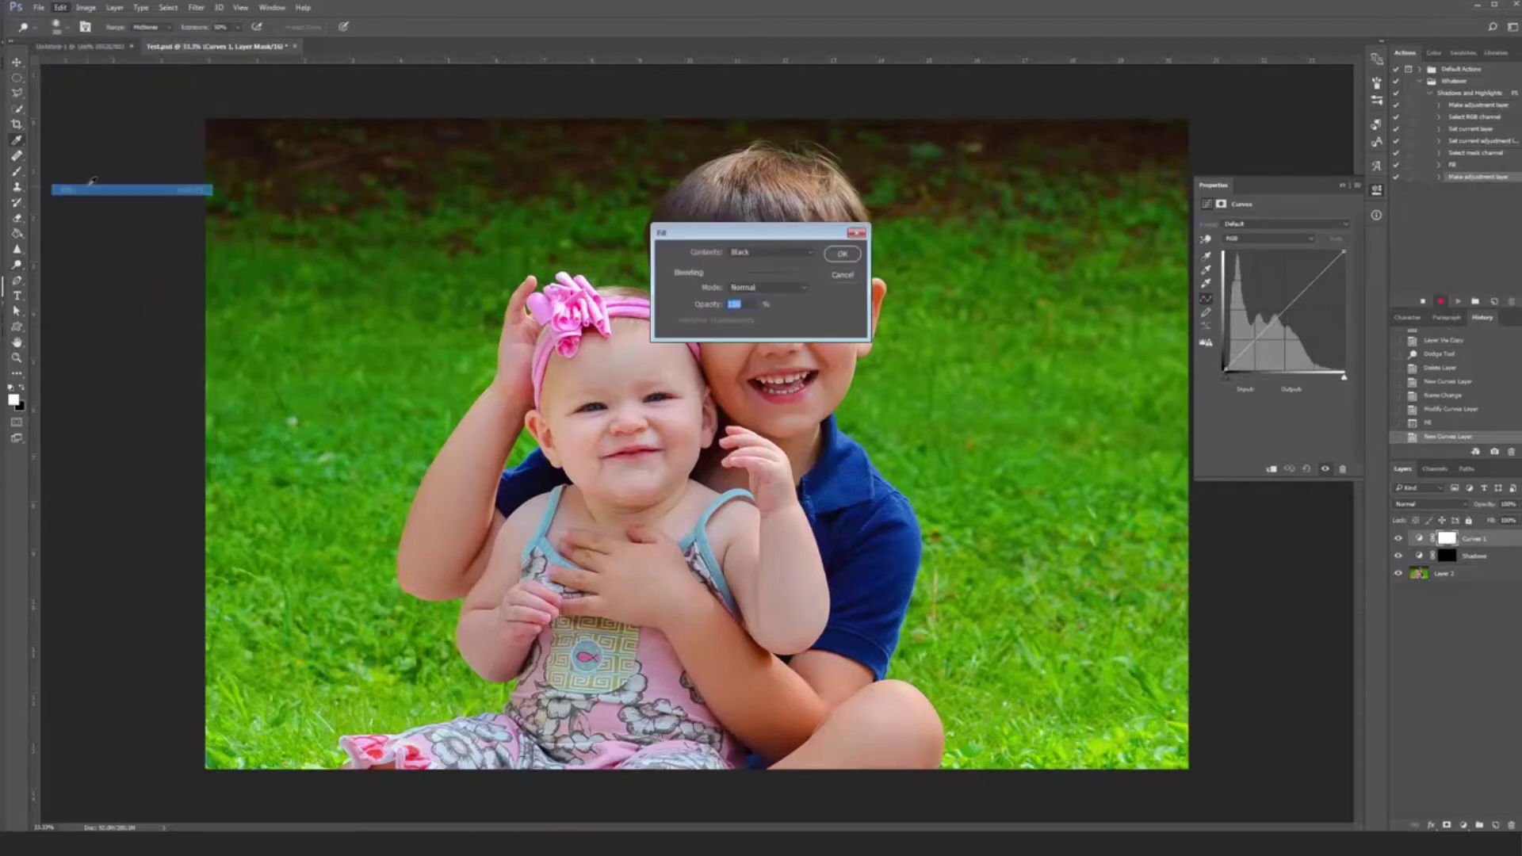
pyautogui.click(840, 260)
pyautogui.press('o')
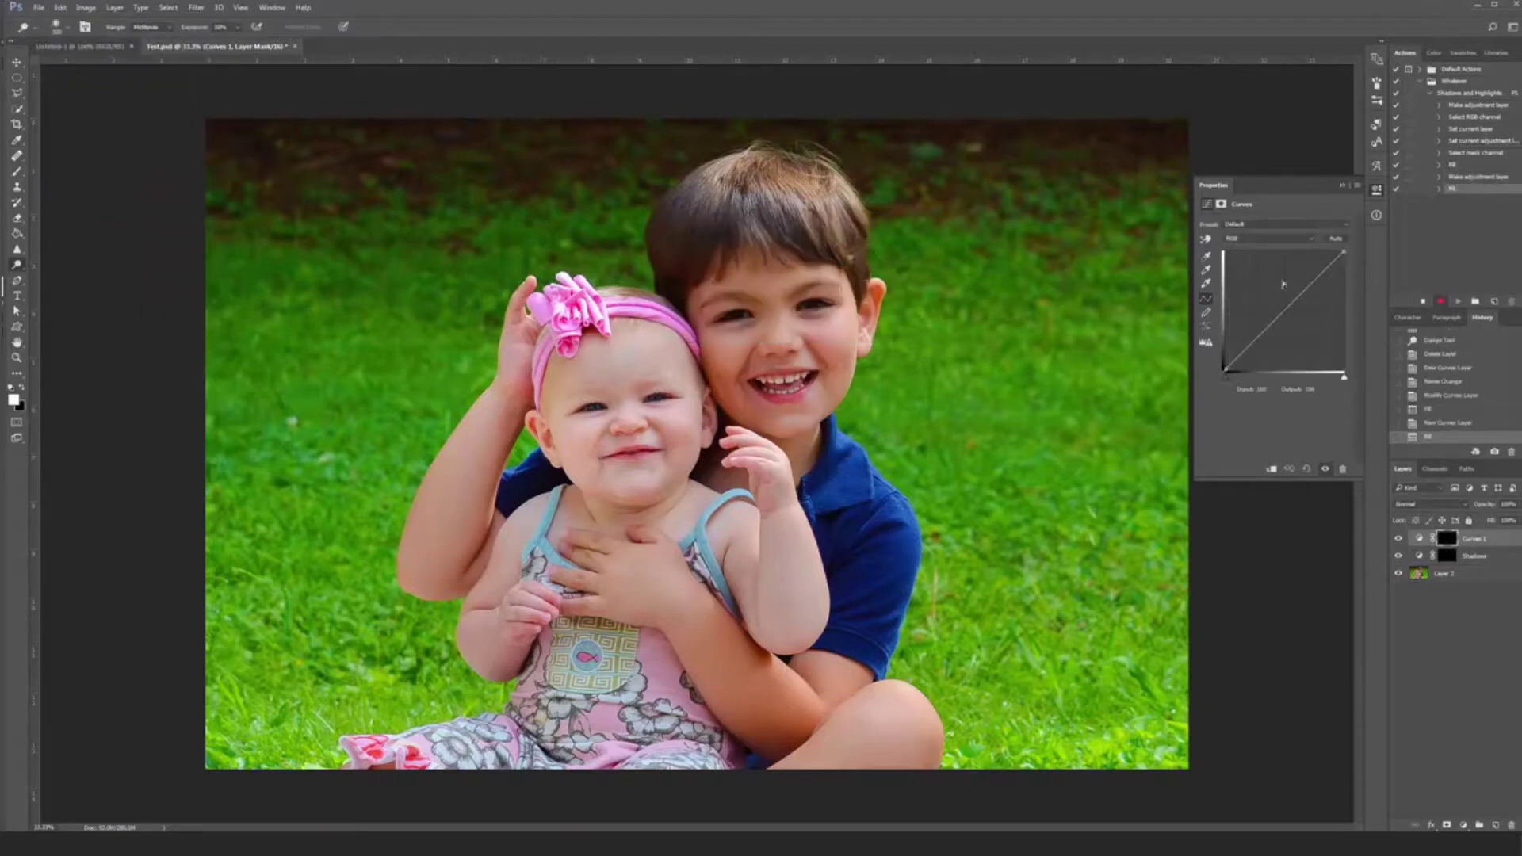
# Raise the middle of the new layer's RGB curve slightly to brighten and name the layer Highlights
pyautogui.click(1280, 307)
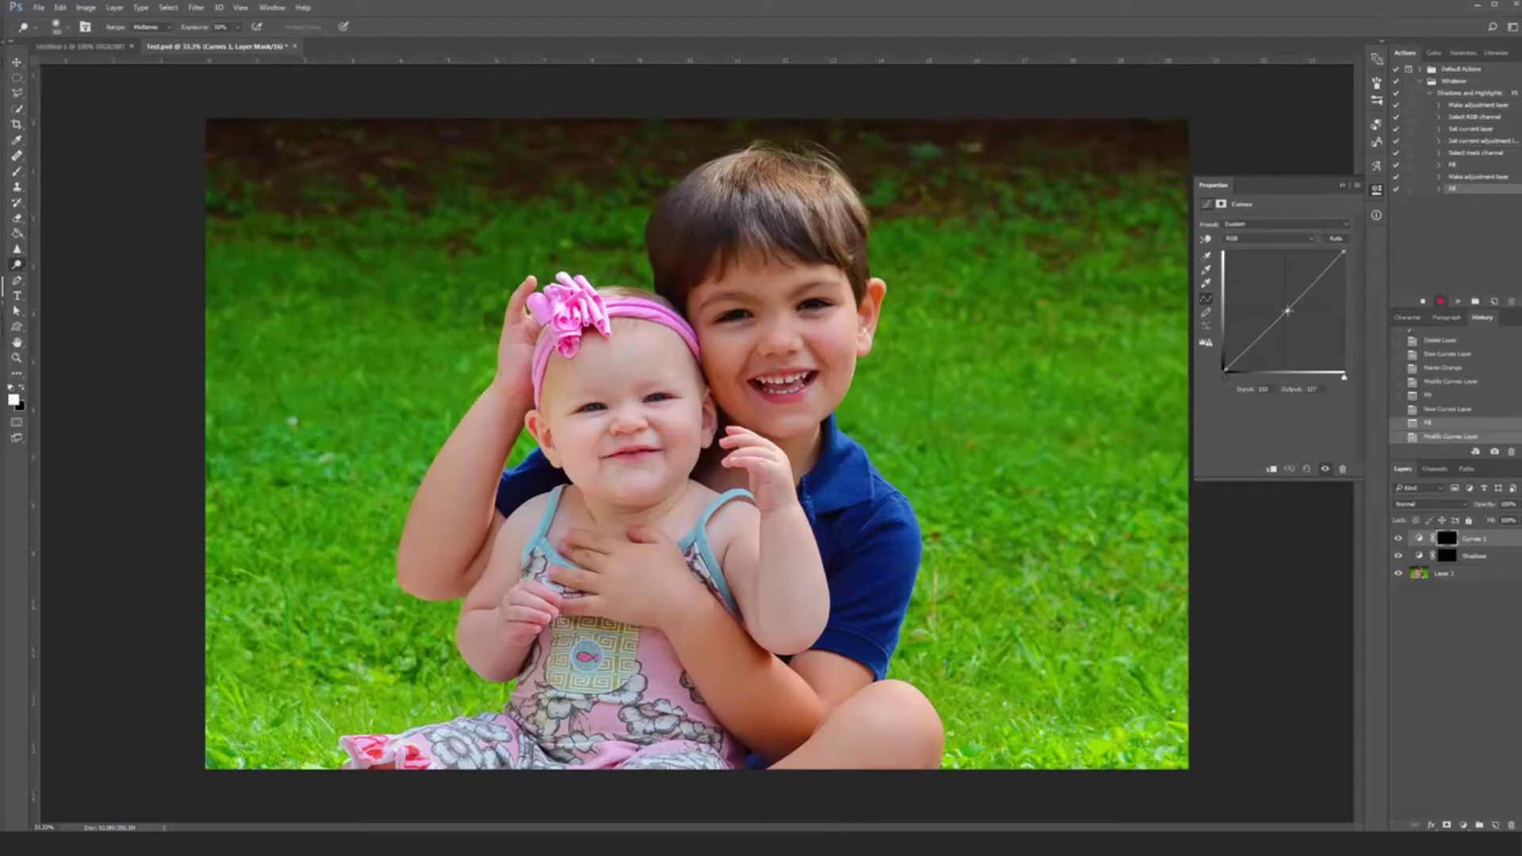
pyautogui.moveTo(1279, 307); pyautogui.dragTo(1280, 304)
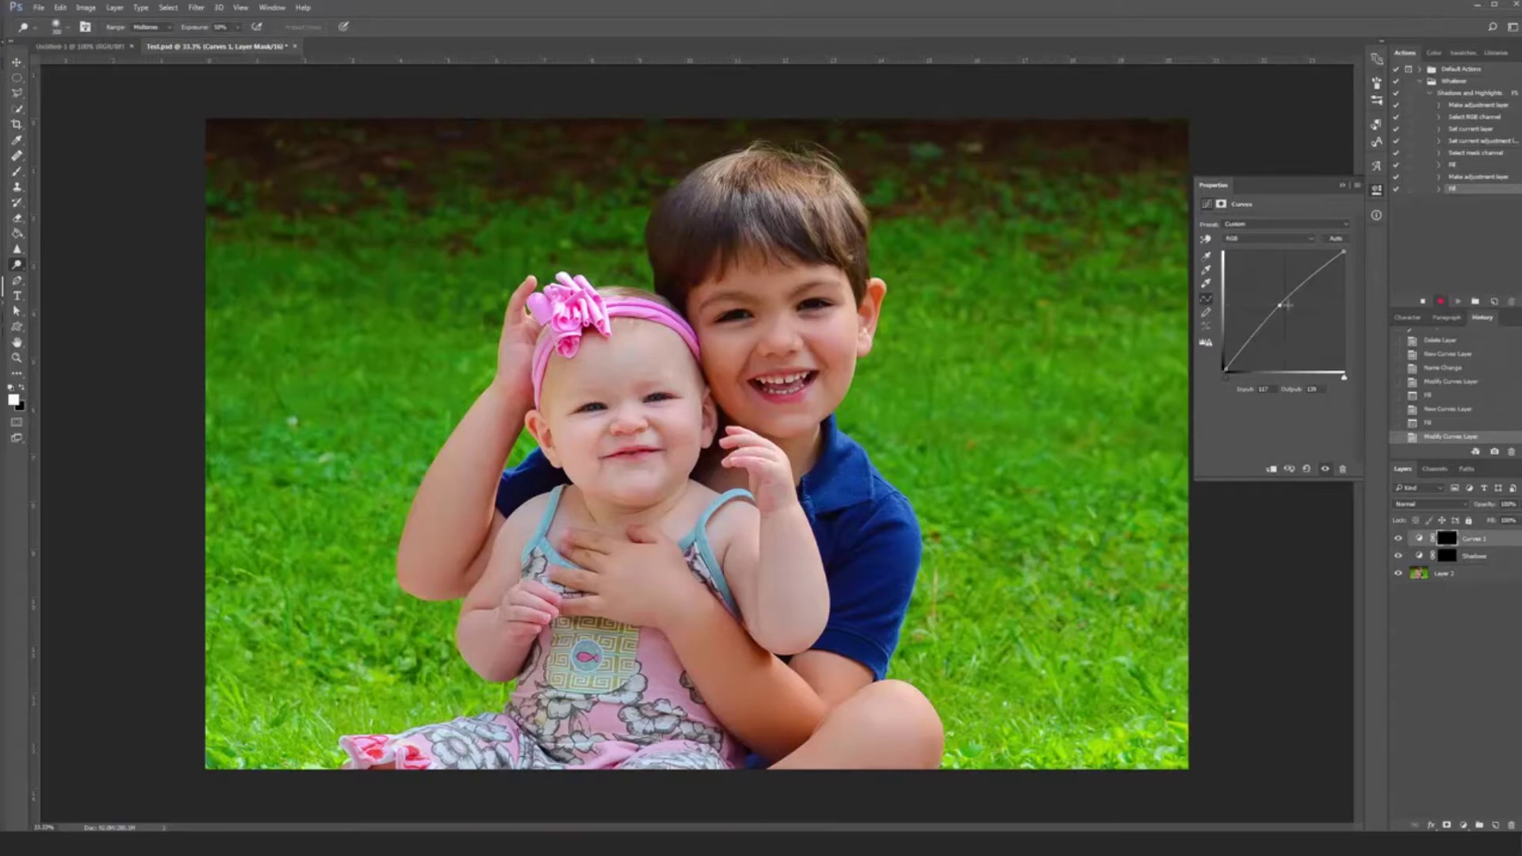
pyautogui.doubleClick(1472, 539)
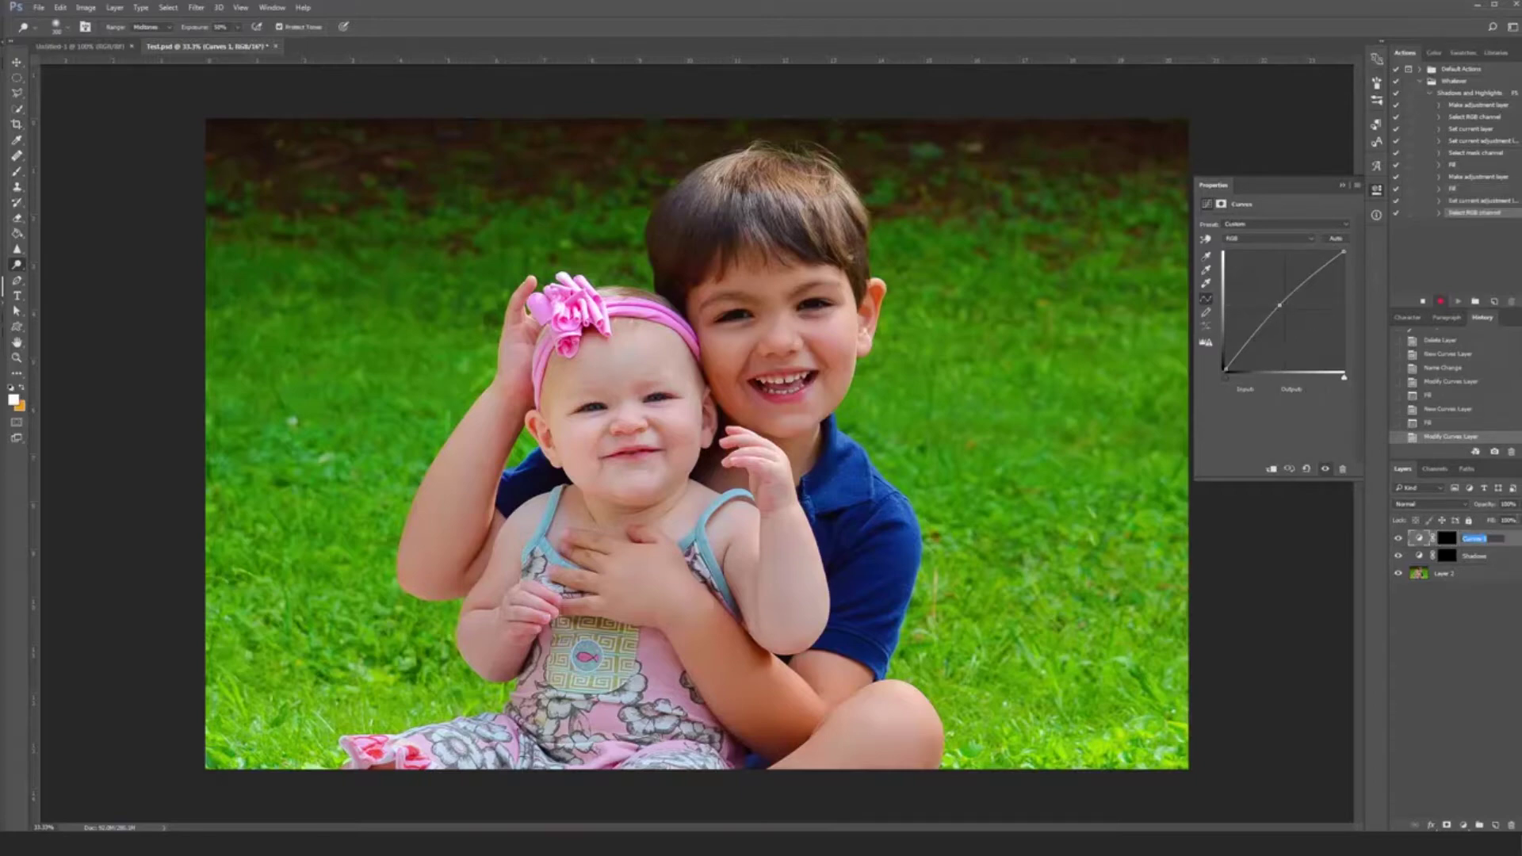
pyautogui.write('Highlights')
pyautogui.press('Return')
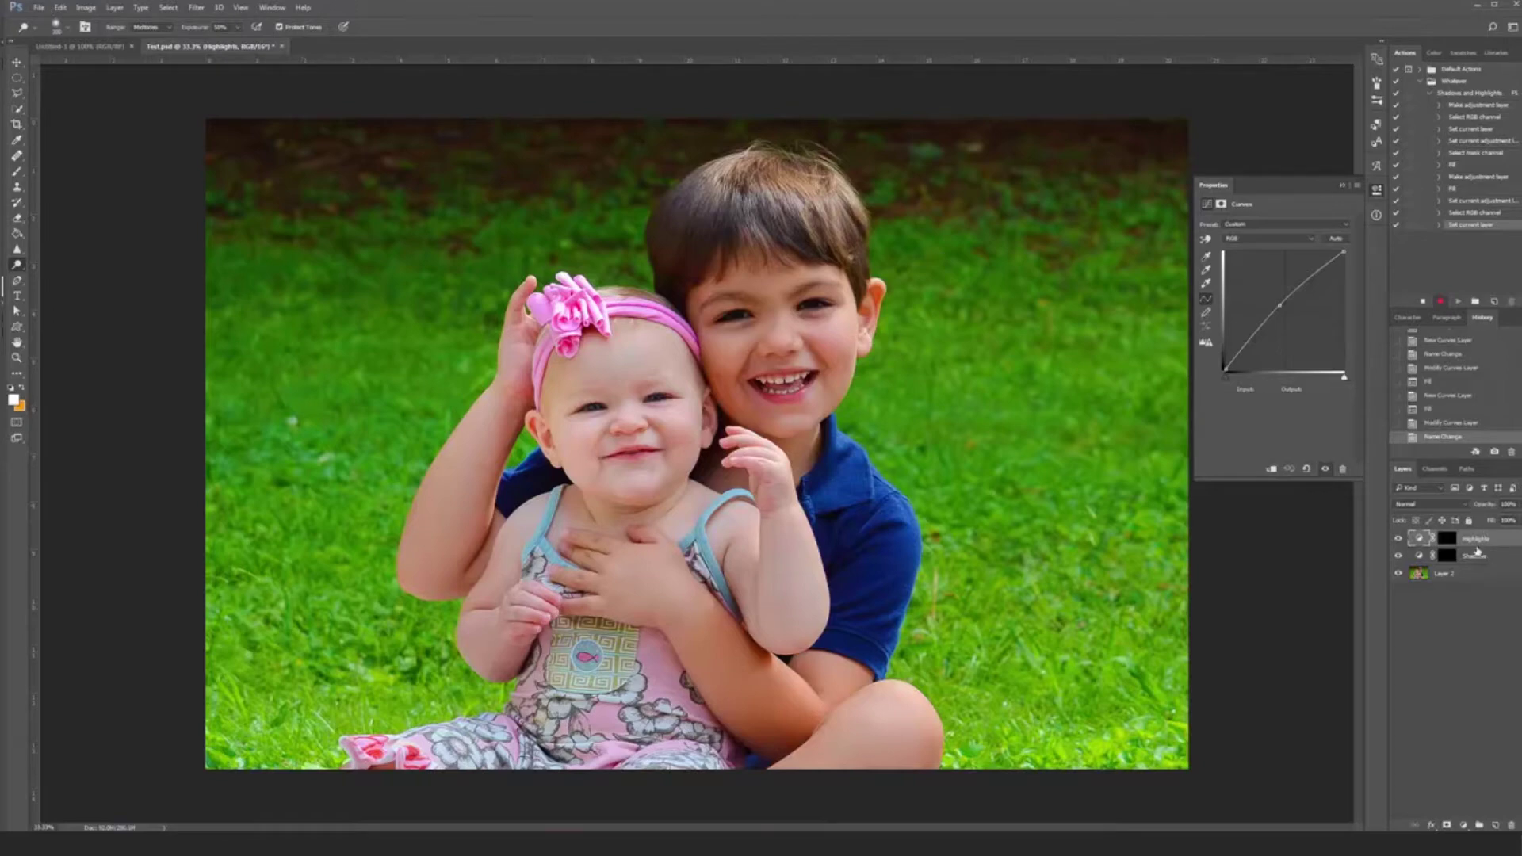
# Make the Highlights layer's mask active and stop recording the action
pyautogui.click(1446, 539)
pyautogui.click(1449, 560)
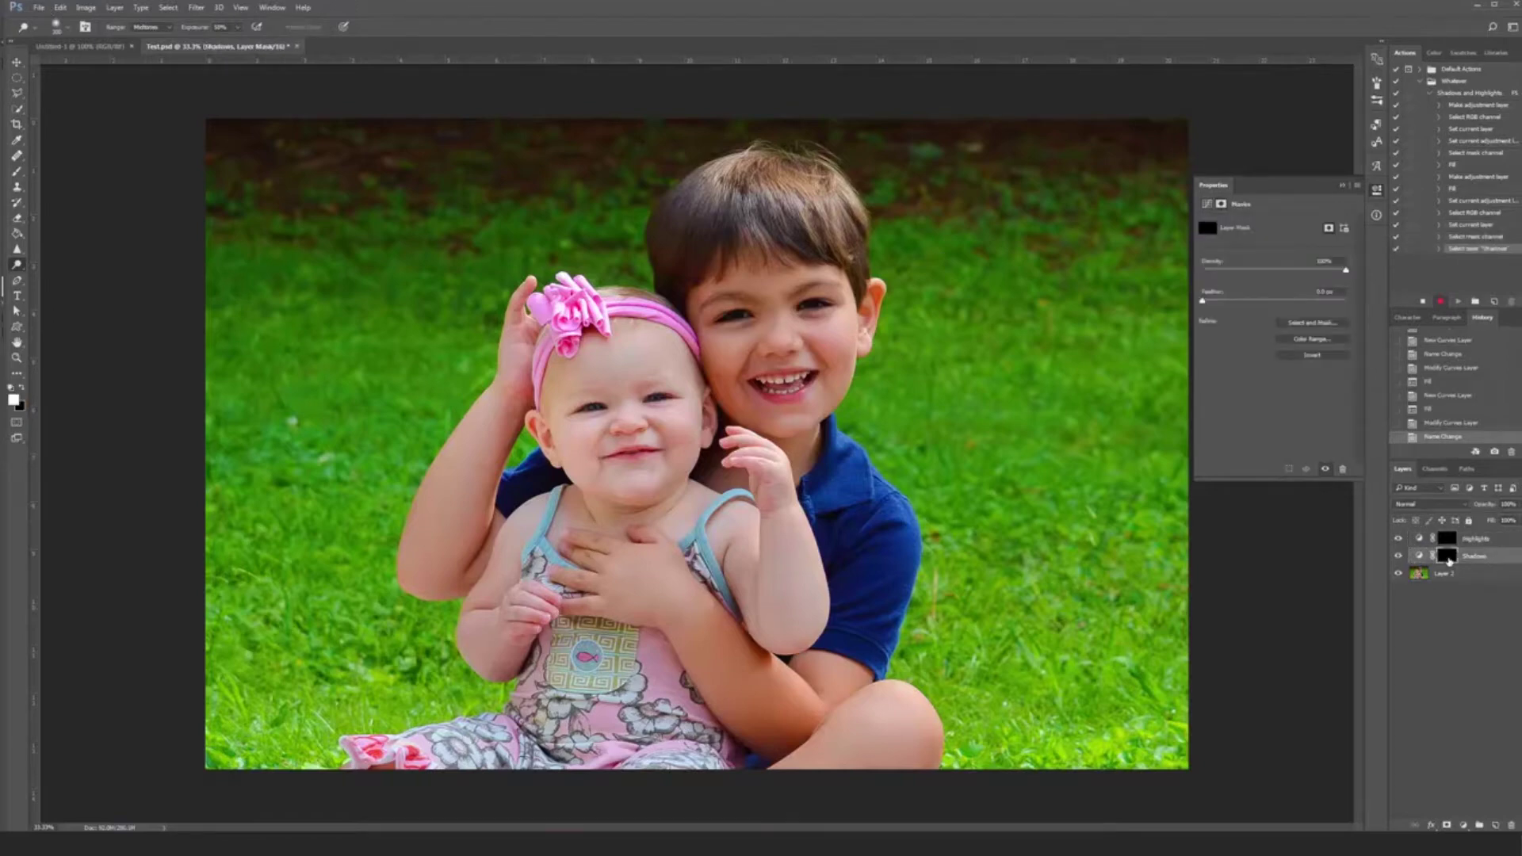
pyautogui.click(1452, 542)
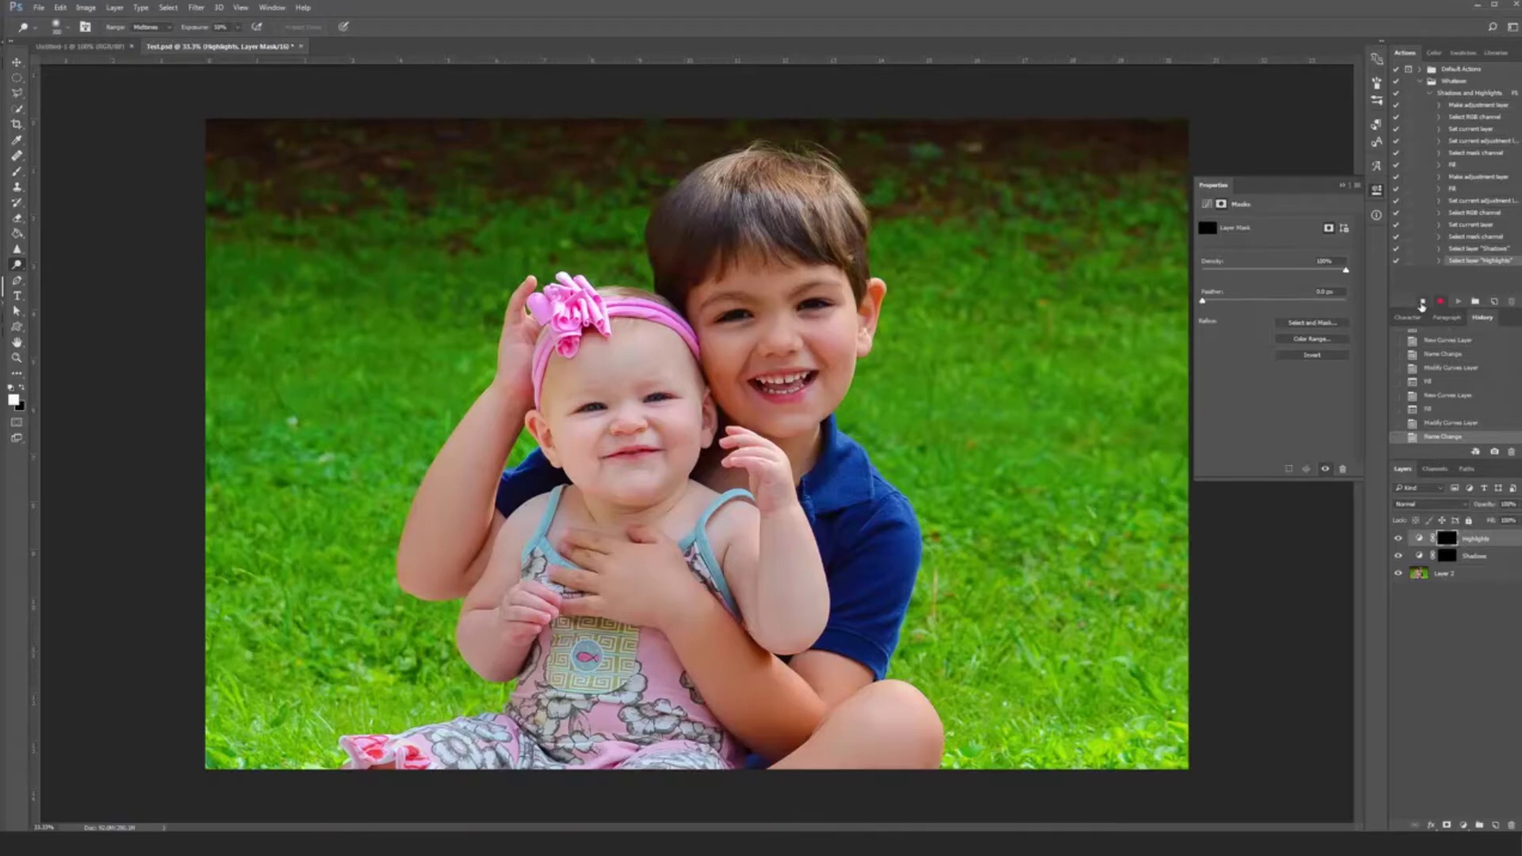
pyautogui.click(1422, 302)
# Choose the Brush tool with a soft round tip and set its opacity to 40%
pyautogui.click(18, 266)
pyautogui.press('b')
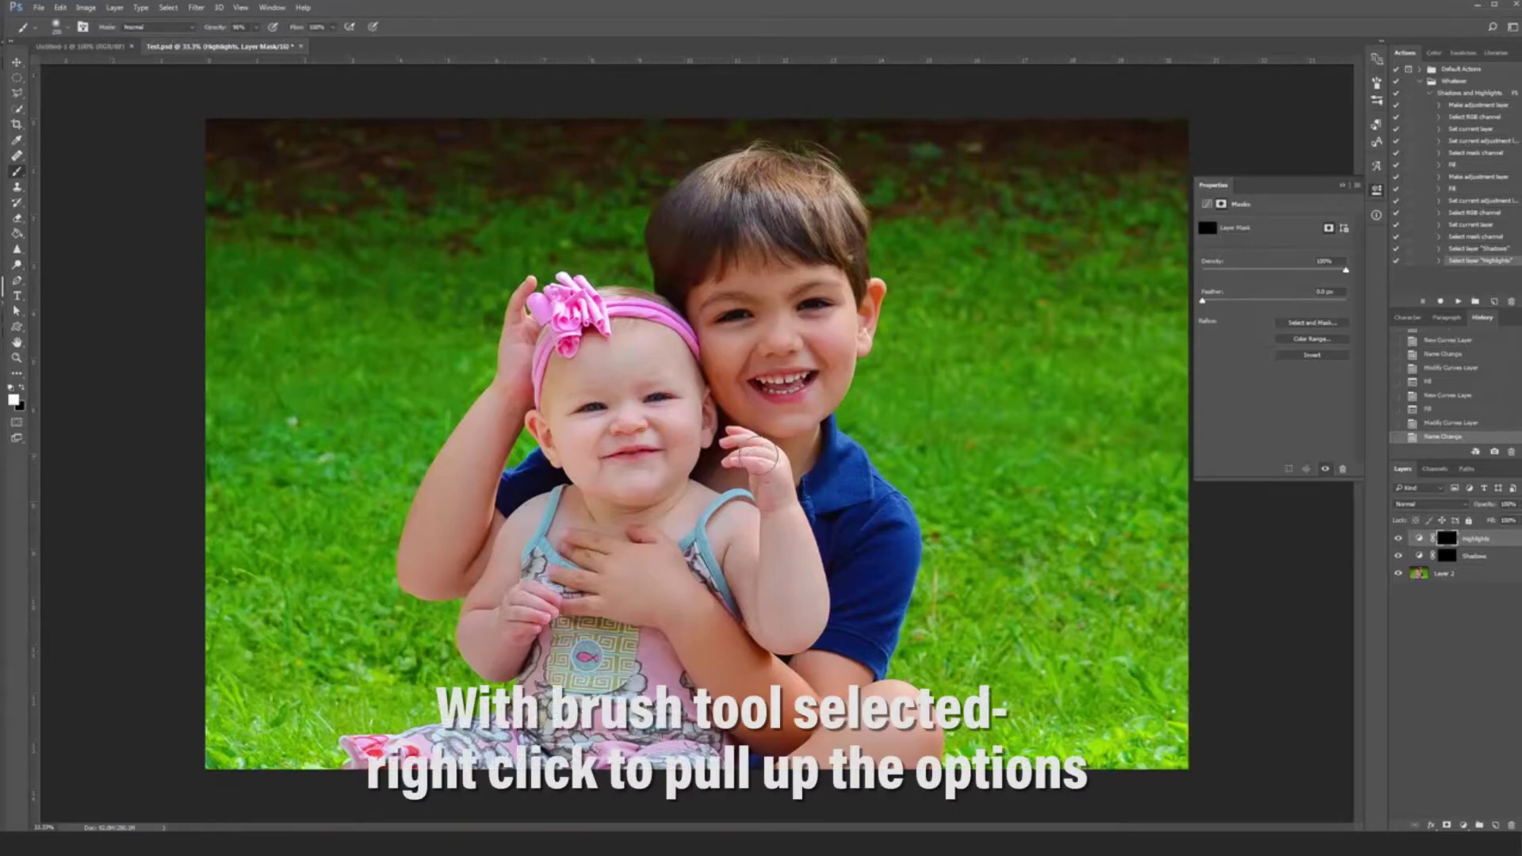
pyautogui.rightClick(734, 391)
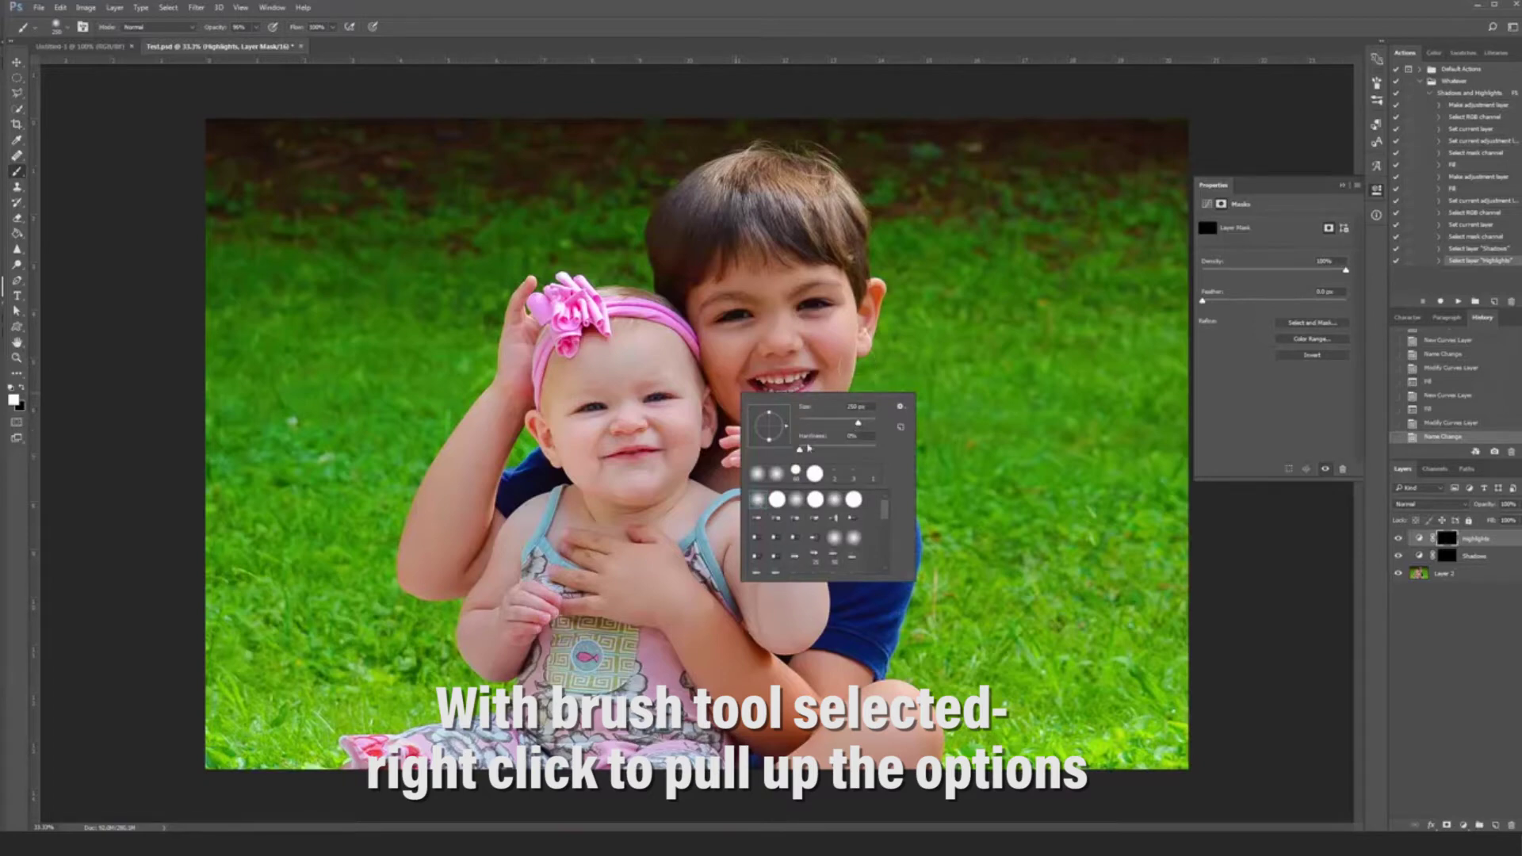
pyautogui.click(978, 10)
pyautogui.click(256, 27)
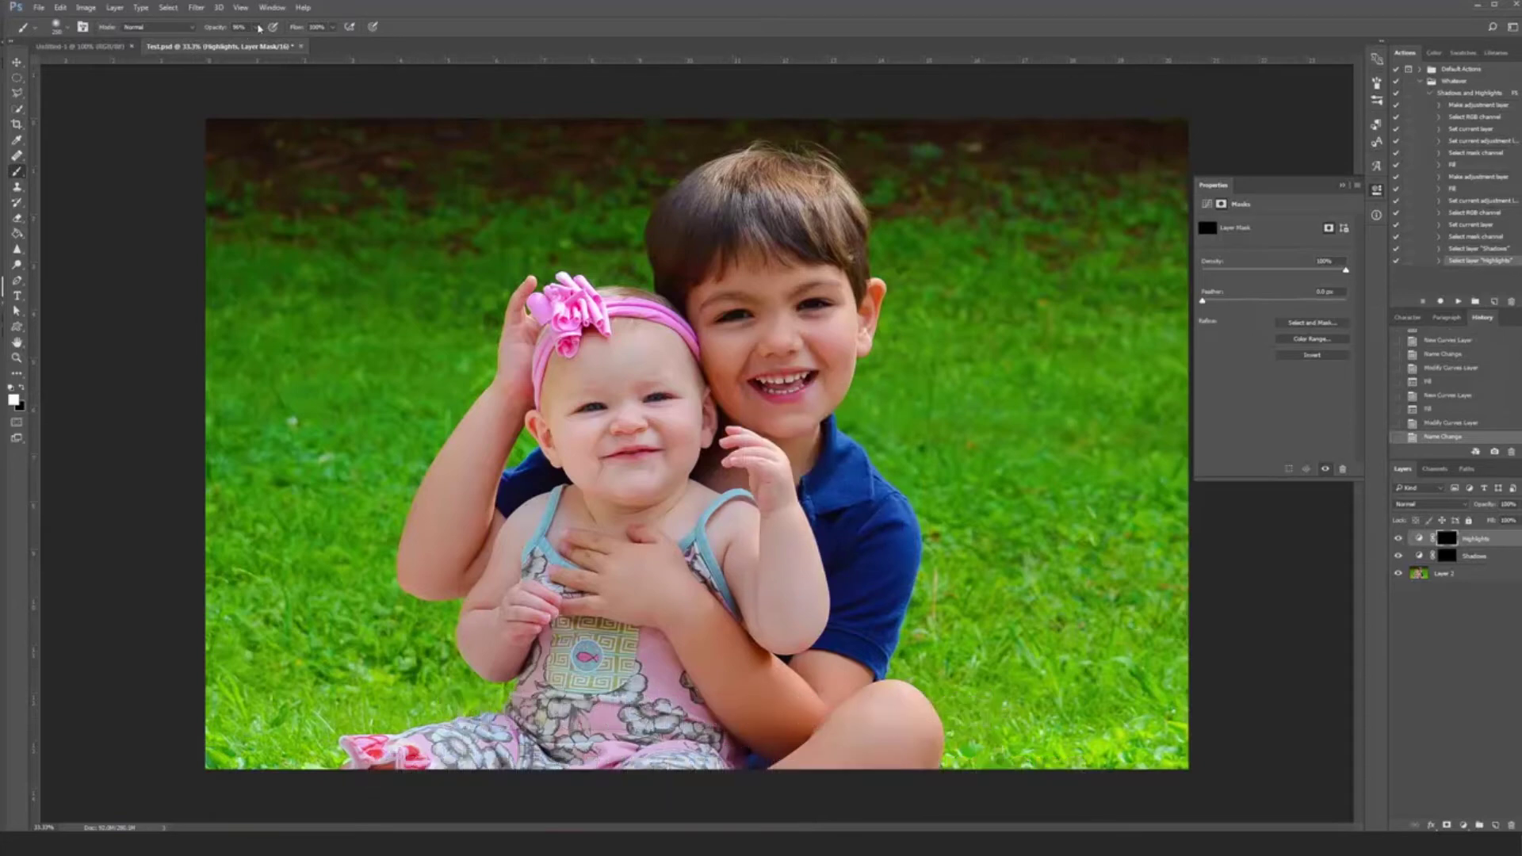
pyautogui.moveTo(254, 46); pyautogui.dragTo(228, 46)
pyautogui.press('4')
# Paint white on the Highlights layer's mask to brighten the boy's raised arm and hand
pyautogui.scroll(1, 606, 469)
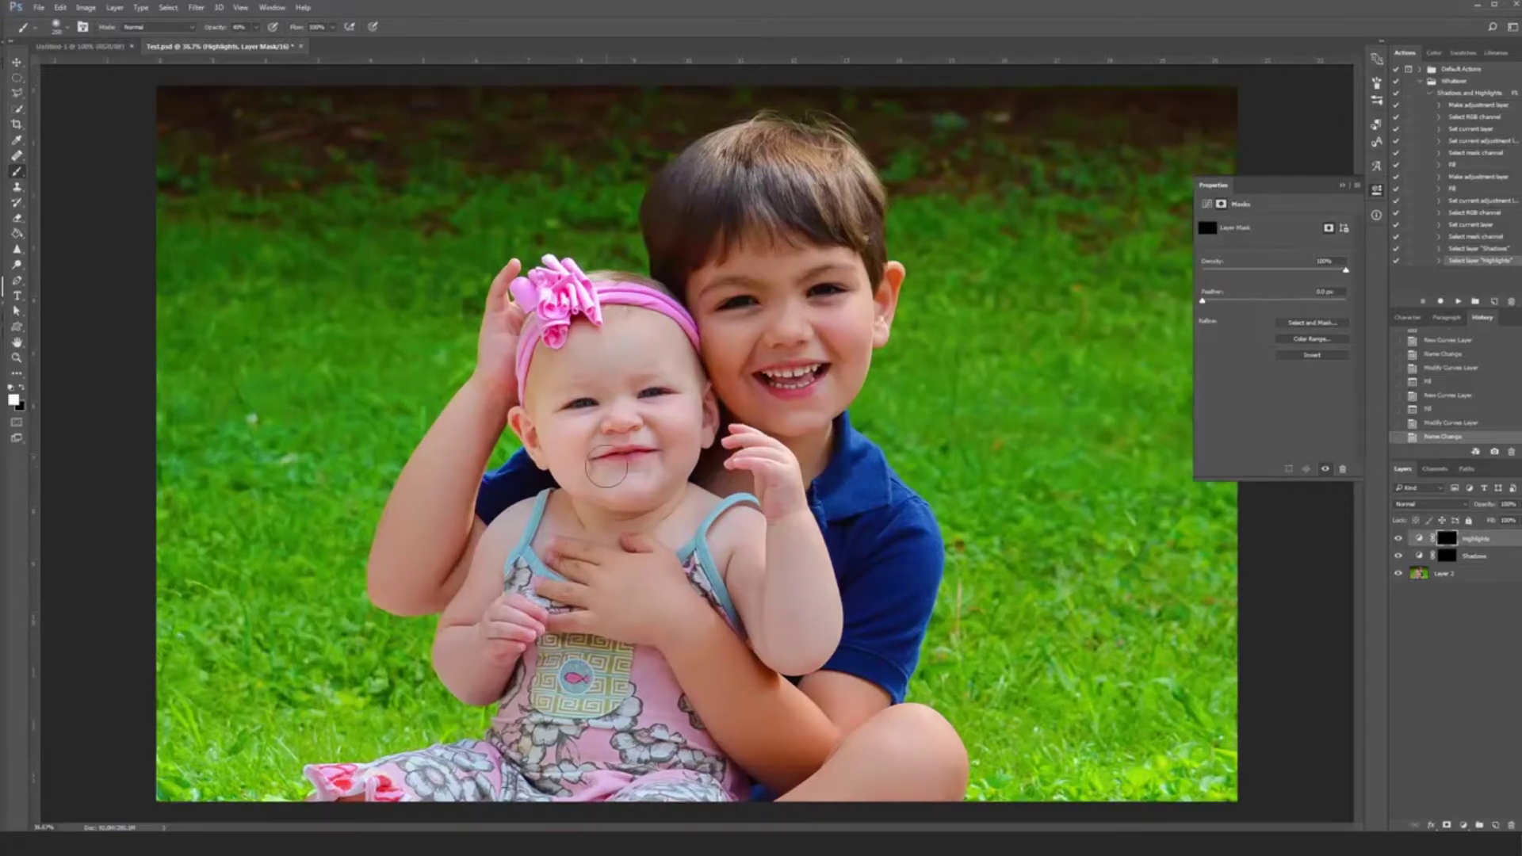
pyautogui.scroll(1, 607, 467)
pyautogui.scroll(2, 606, 470)
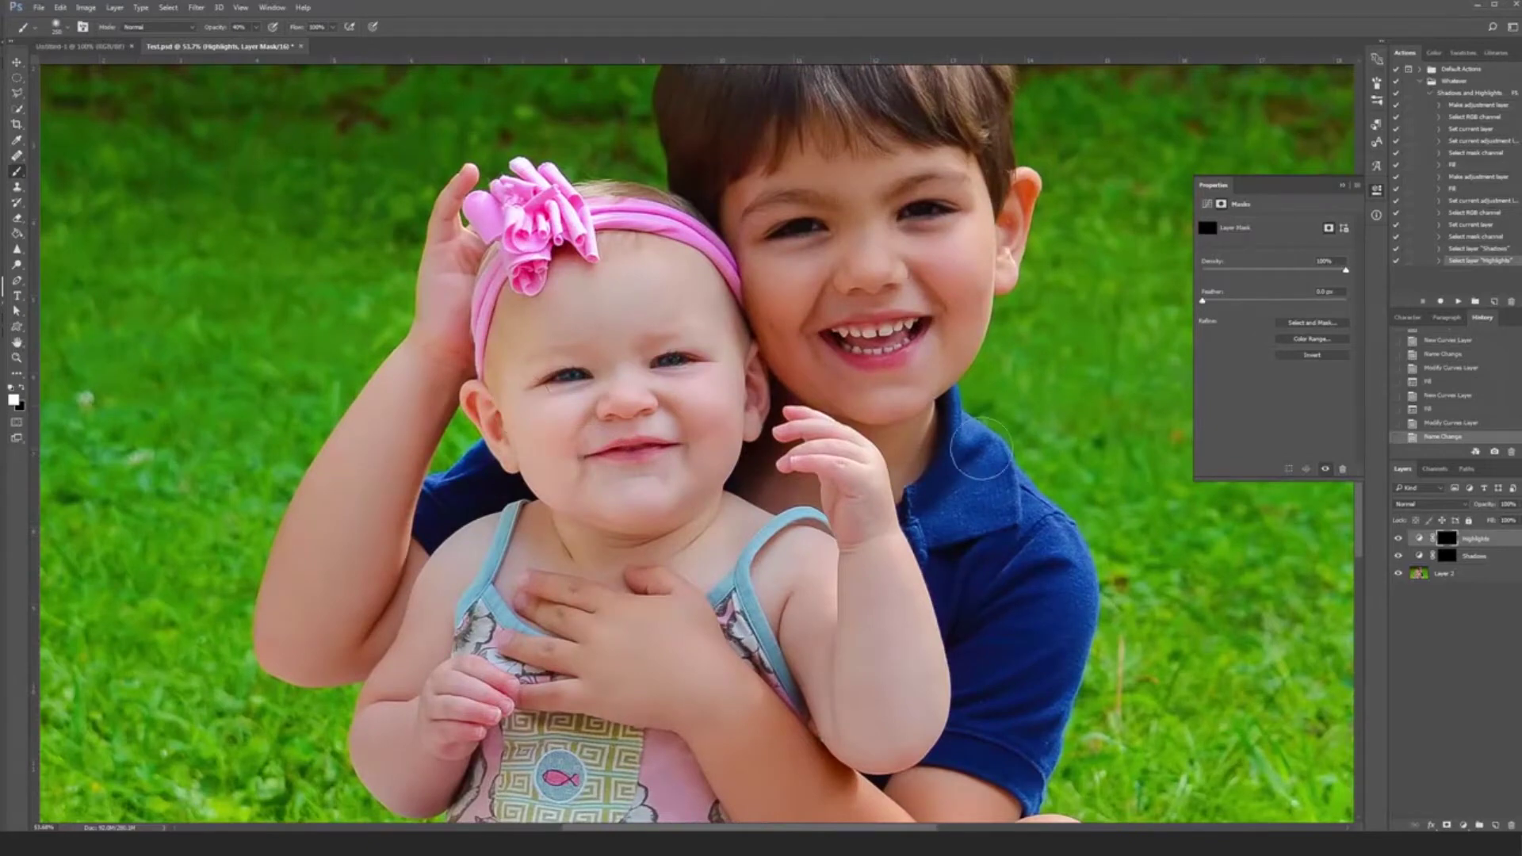
pyautogui.moveTo(394, 372)
pyautogui.mouseDown()
pyautogui.moveTo(401, 406)
pyautogui.moveTo(386, 379)
pyautogui.moveTo(406, 370)
pyautogui.moveTo(357, 428)
pyautogui.mouseUp()
pyautogui.moveTo(345, 483)
pyautogui.mouseDown()
pyautogui.moveTo(385, 423)
pyautogui.moveTo(341, 493)
pyautogui.moveTo(396, 333)
pyautogui.moveTo(443, 250)
pyautogui.moveTo(440, 289)
pyautogui.moveTo(471, 216)
pyautogui.mouseUp()
pyautogui.moveTo(448, 279)
pyautogui.mouseDown()
pyautogui.moveTo(451, 332)
pyautogui.moveTo(435, 320)
pyautogui.moveTo(447, 285)
pyautogui.mouseUp()
pyautogui.moveTo(378, 416)
pyautogui.mouseDown()
pyautogui.moveTo(329, 478)
pyautogui.moveTo(319, 535)
pyautogui.mouseUp()
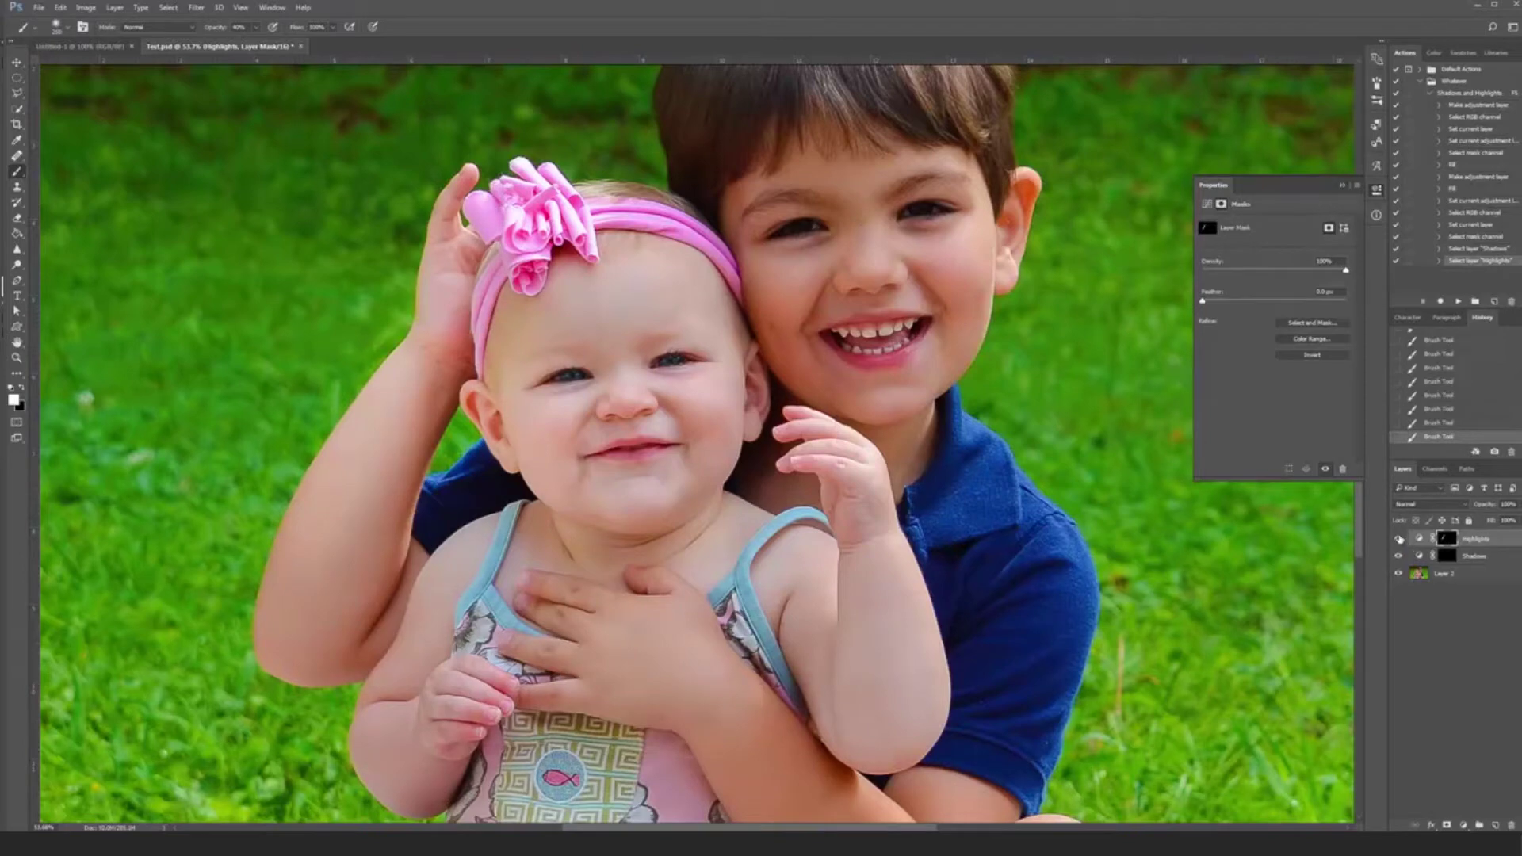
# Toggle the Highlights layer's visibility to compare the arm with and without the brightening
pyautogui.click(1400, 539)
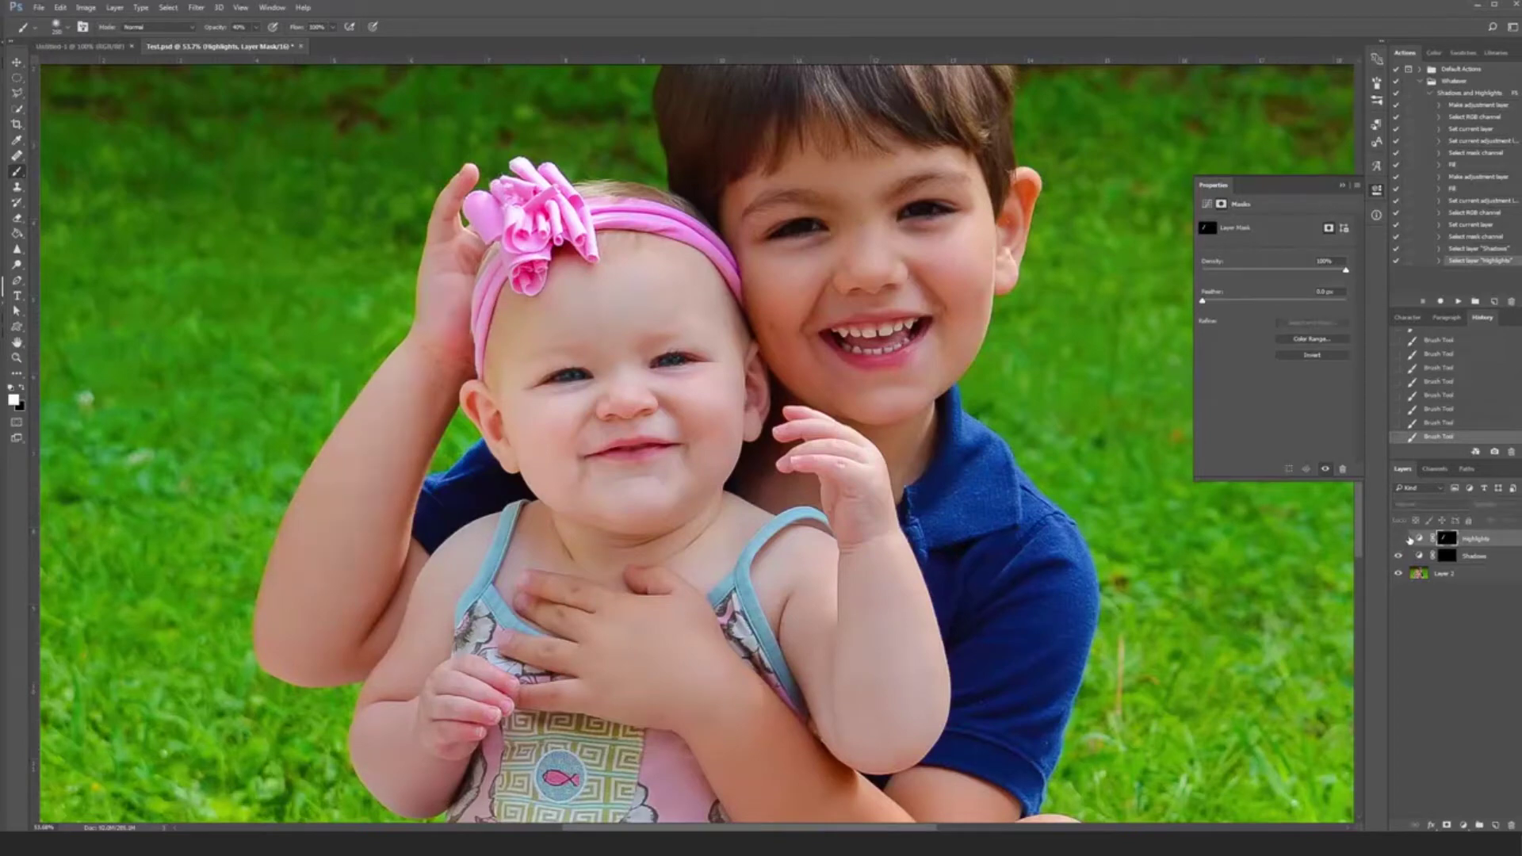
pyautogui.click(1414, 539)
pyautogui.click(1400, 540)
pyautogui.click(1400, 540)
pyautogui.click(1400, 540)
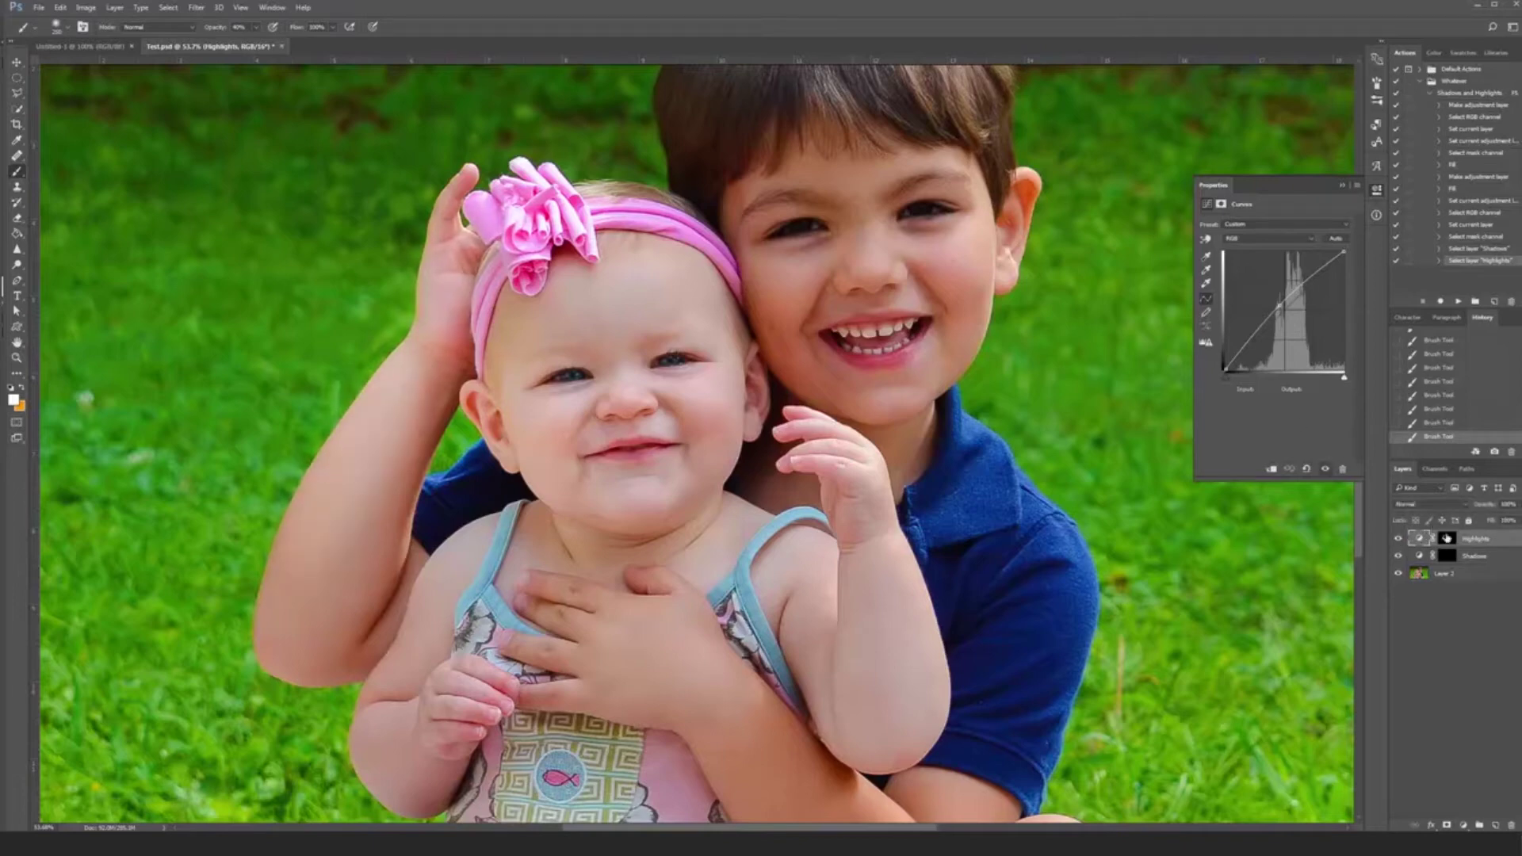
# Make the Highlights mask active again and paint white over the children's faces, arms and legs
pyautogui.click(1448, 539)
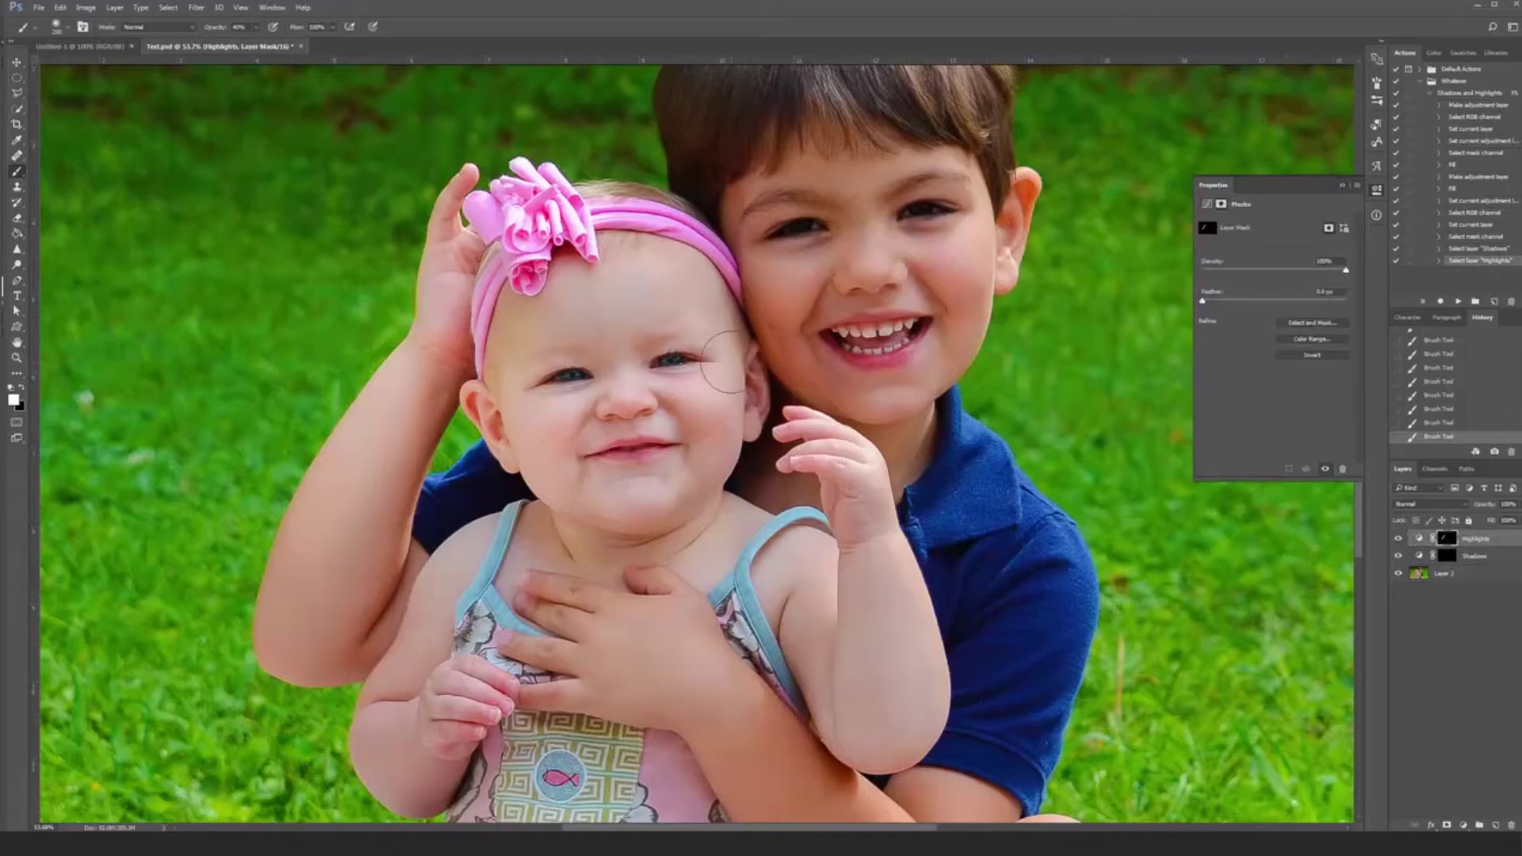
pyautogui.moveTo(700, 328); pyautogui.dragTo(705, 388)
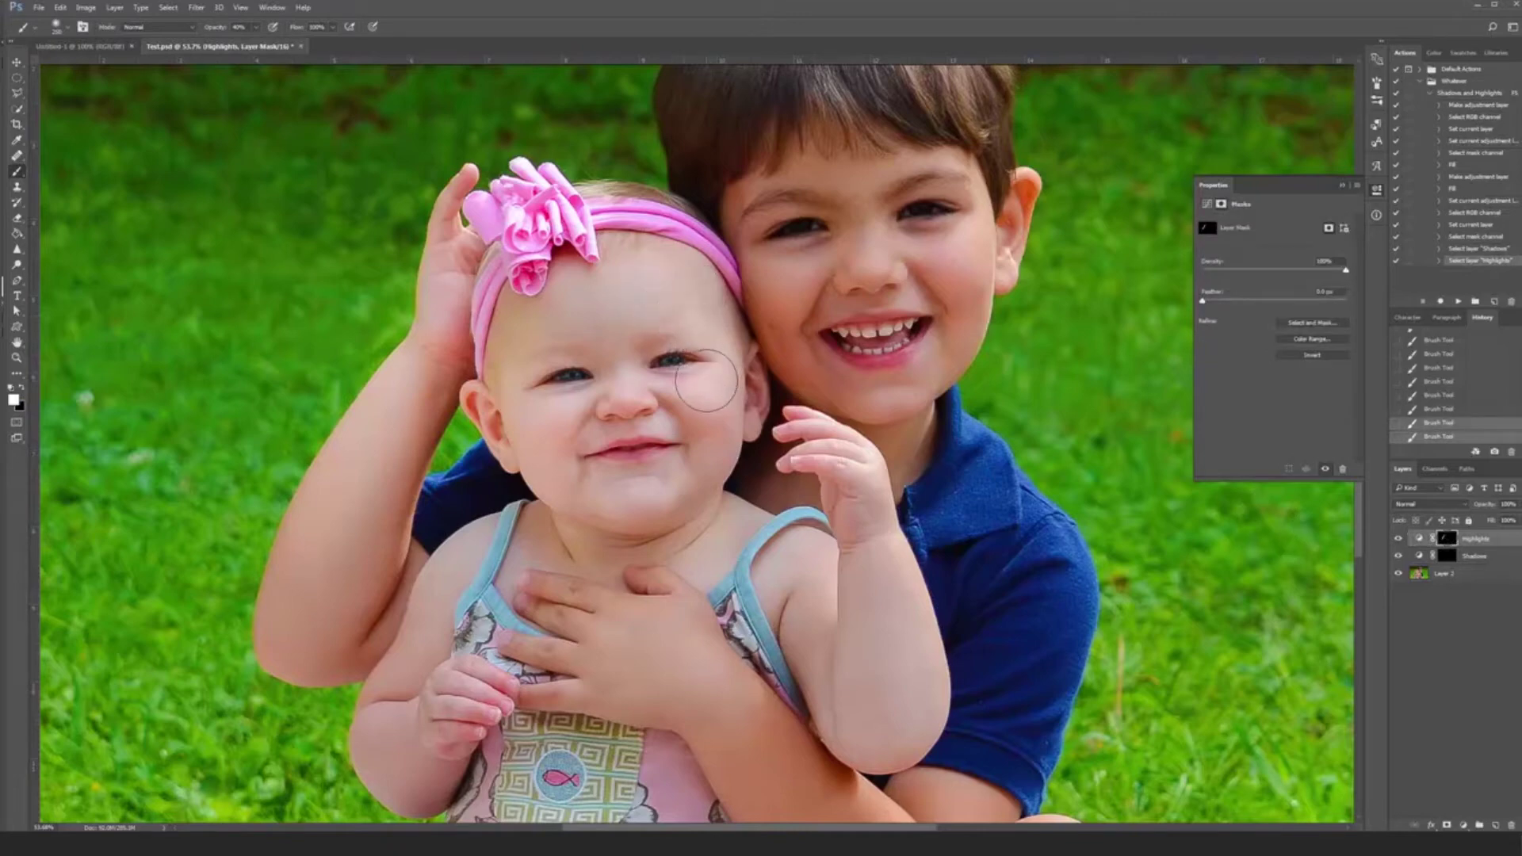
pyautogui.moveTo(559, 409); pyautogui.dragTo(552, 412)
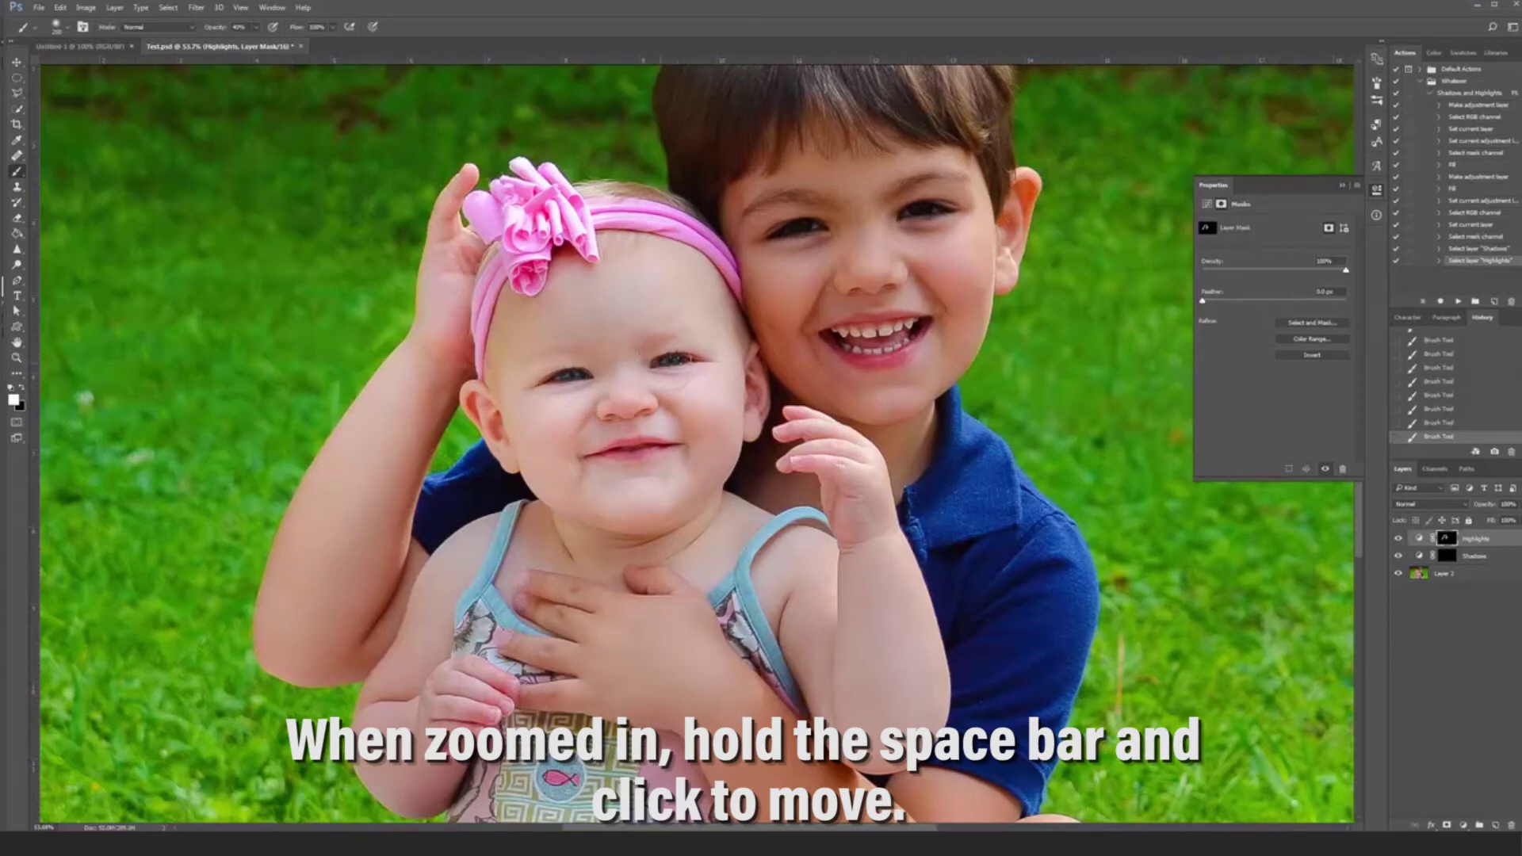
pyautogui.moveTo(844, 178); pyautogui.dragTo(761, 373)
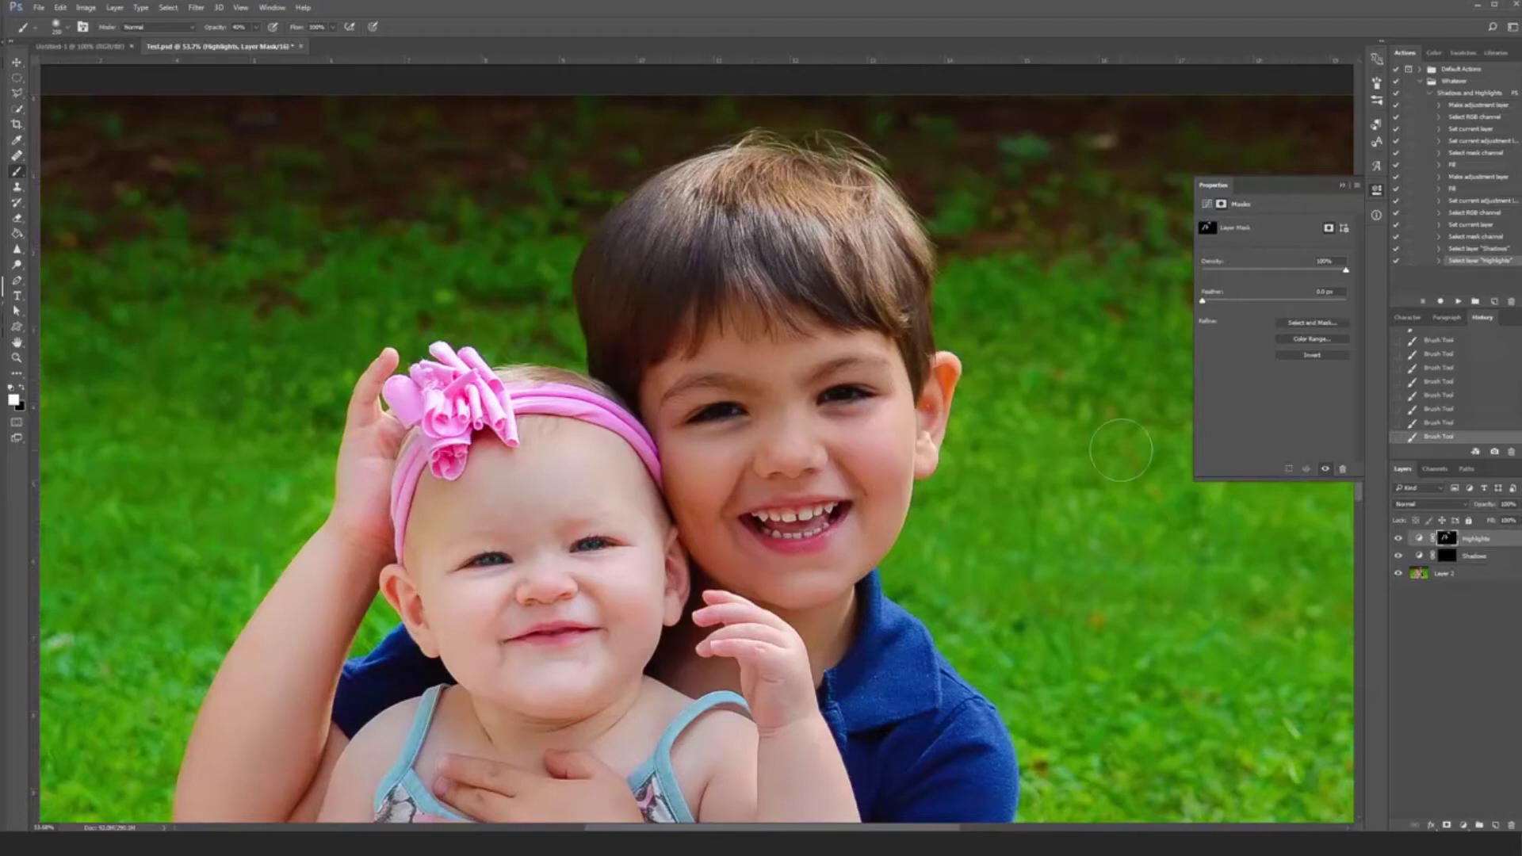
pyautogui.scroll(-4, 924, 444)
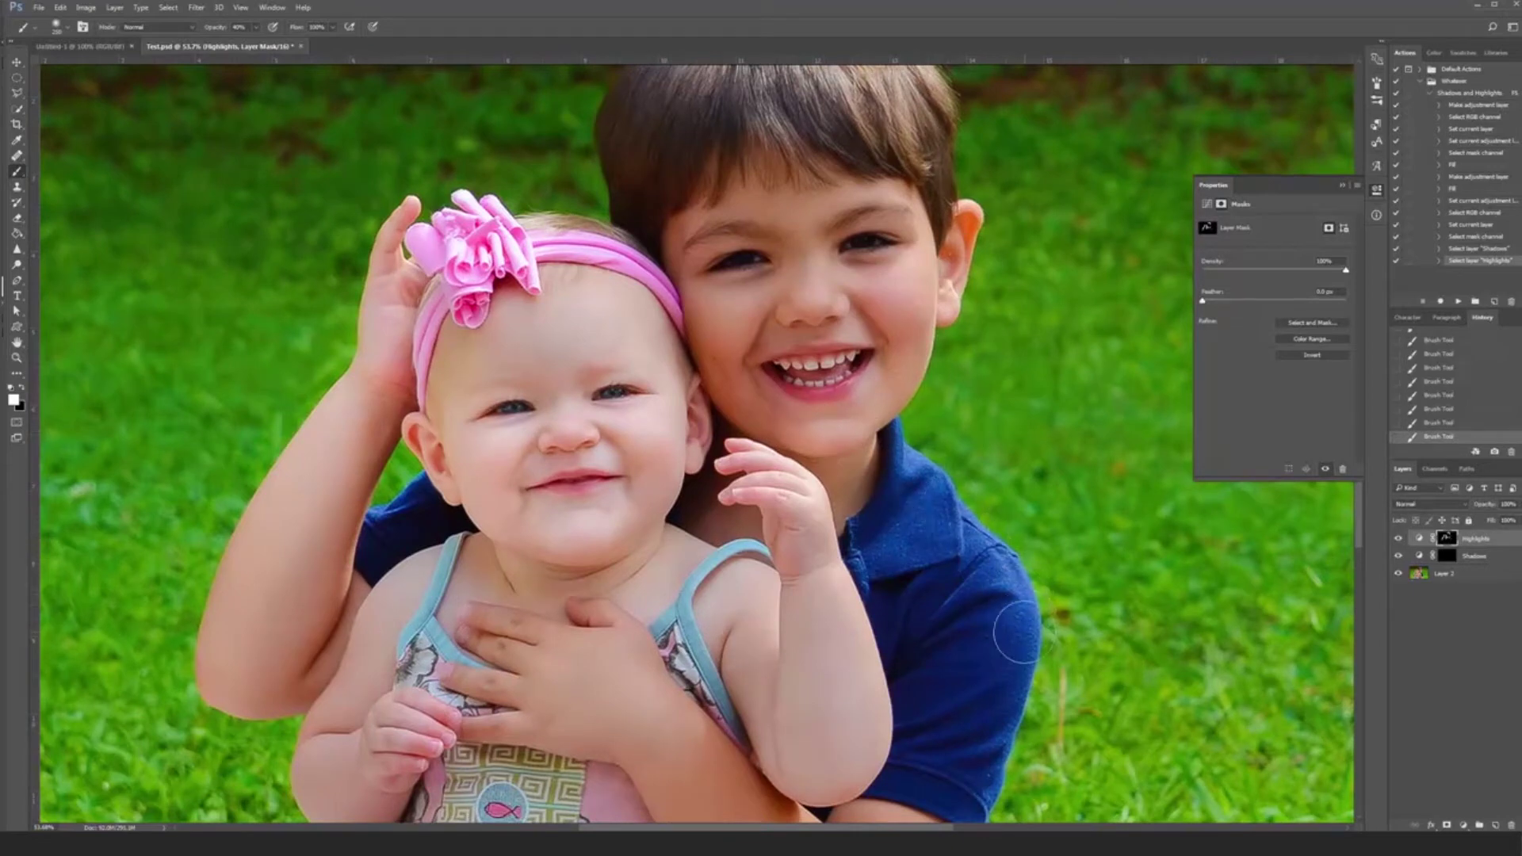
pyautogui.moveTo(982, 793); pyautogui.dragTo(959, 651)
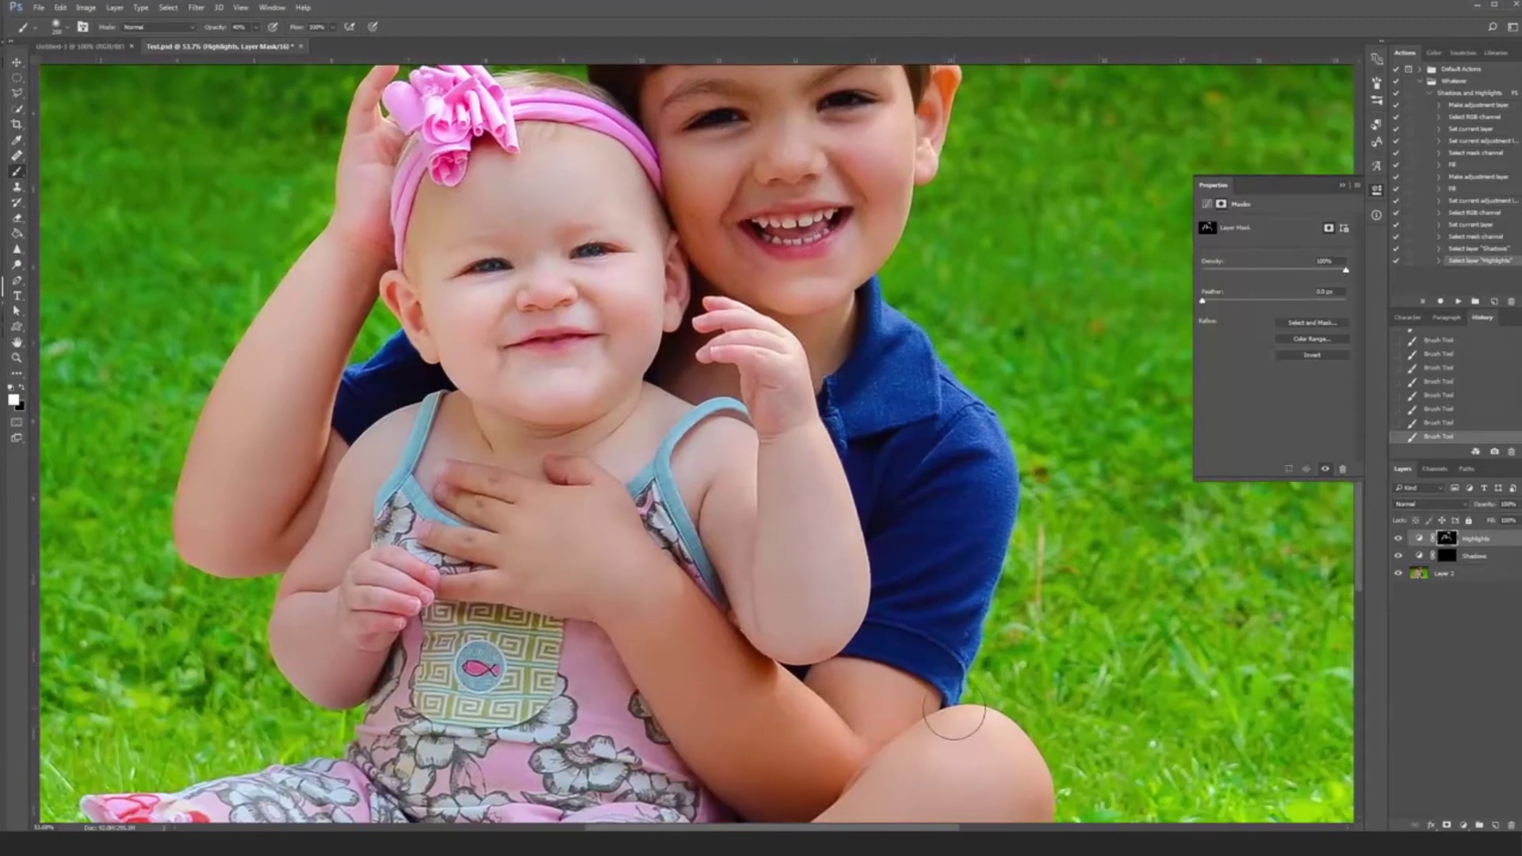
pyautogui.moveTo(1039, 733); pyautogui.dragTo(1098, 550)
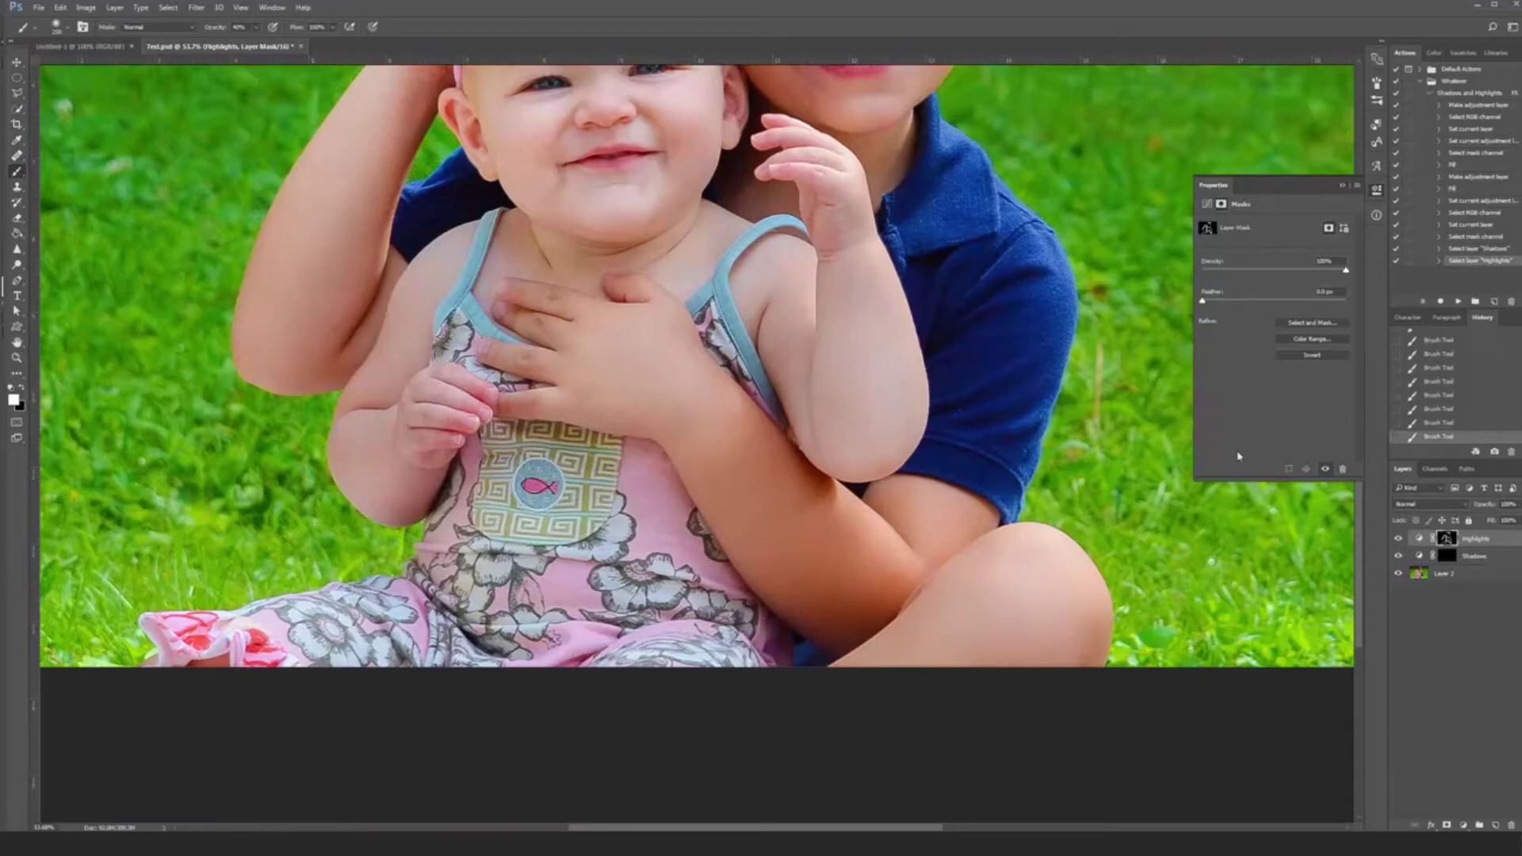
# Compare the whole photo with the Highlights layer hidden and shown
pyautogui.hotkey('ctrl', '-')
pyautogui.hotkey('ctrl', '-')
pyautogui.hotkey('ctrl', '-')
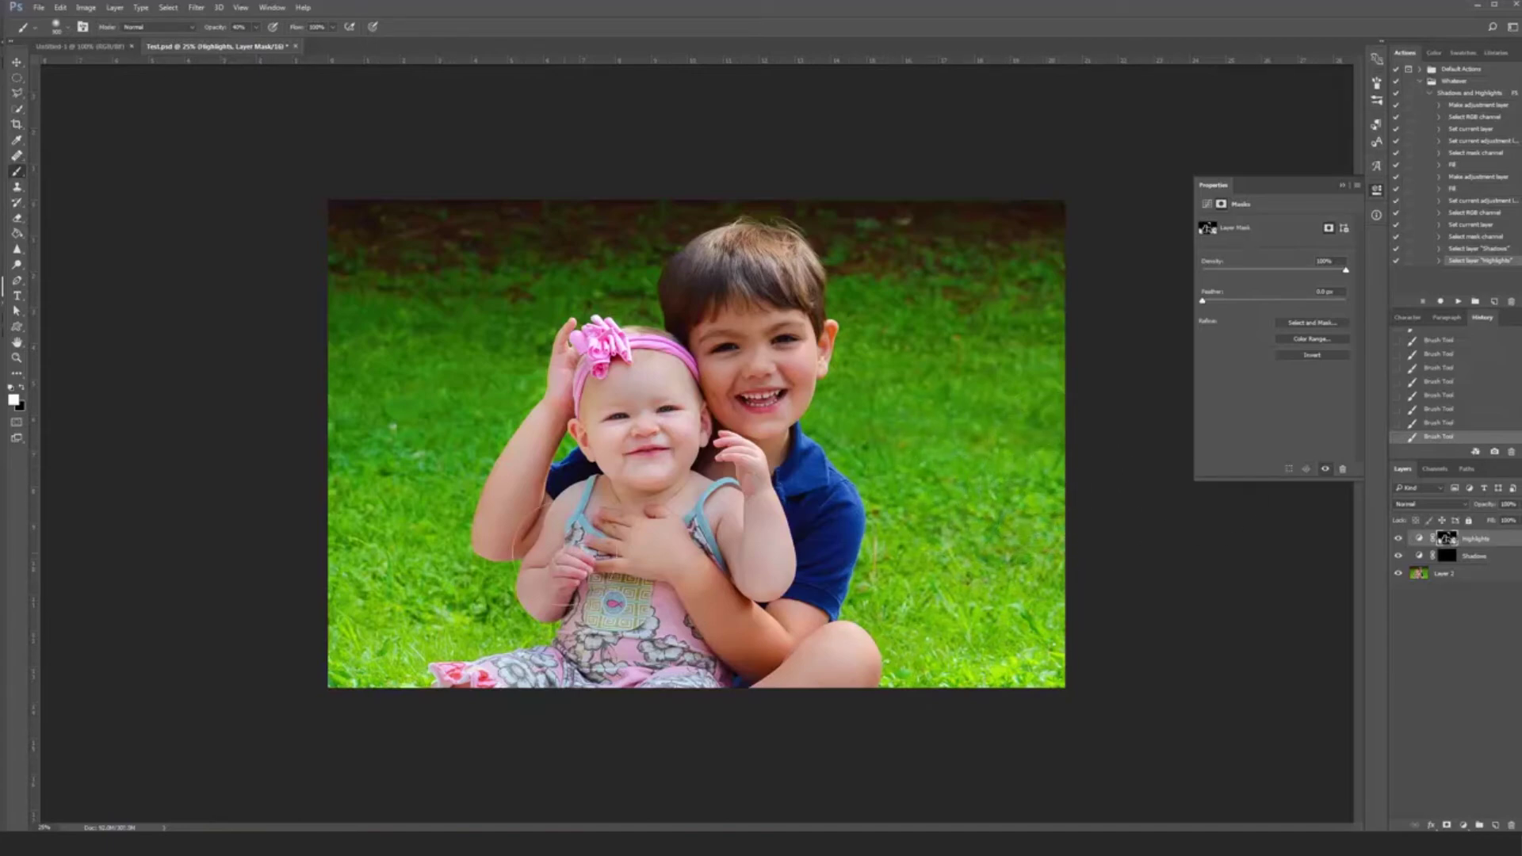
pyautogui.click(1399, 539)
pyautogui.click(1399, 540)
# Try a lower opacity on the Highlights layer, toggle its visibility, and restore the opacity to 100%
pyautogui.moveTo(1472, 520); pyautogui.dragTo(1469, 521)
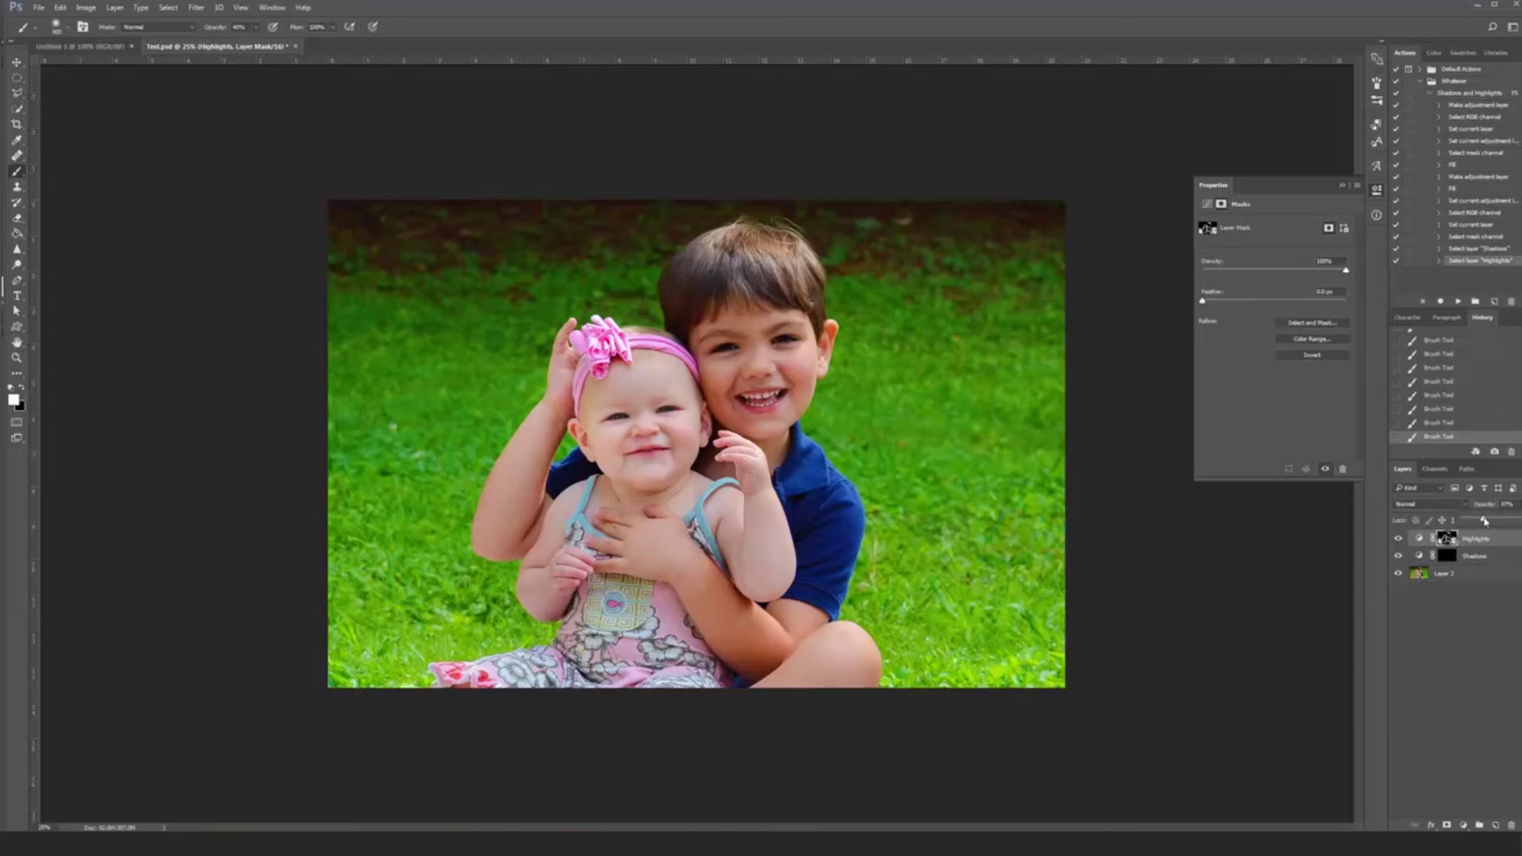
pyautogui.click(1401, 543)
pyautogui.click(1518, 503)
# Make the Shadows layer's mask active, reduce the brush size and paint white over the boy's blue shirt
pyautogui.click(1499, 560)
pyautogui.click(1448, 556)
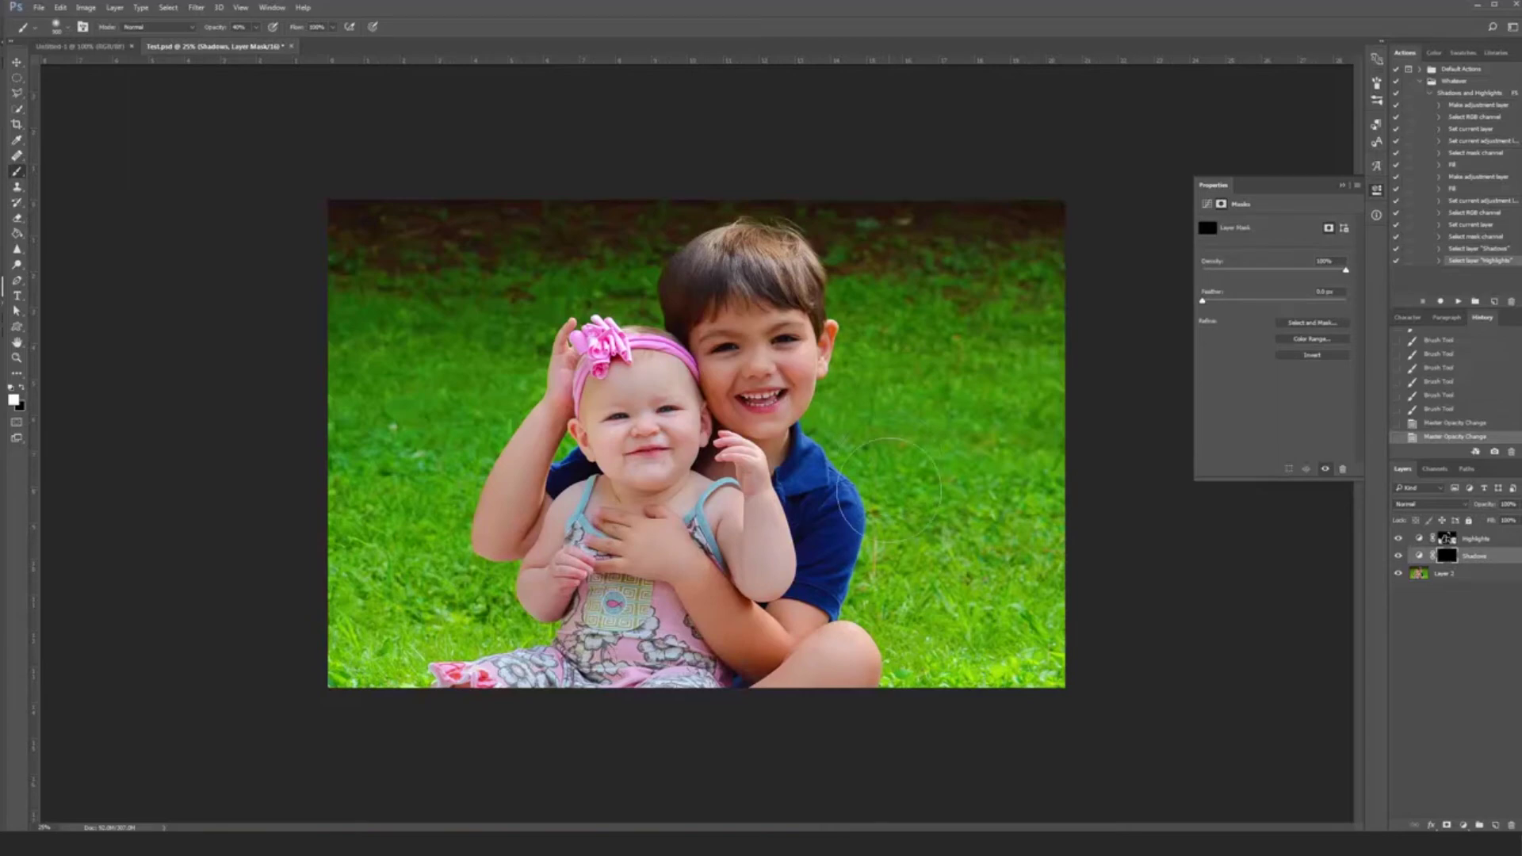
pyautogui.press('[')
pyautogui.press('[')
pyautogui.press('[')
pyautogui.scroll(5, 803, 487)
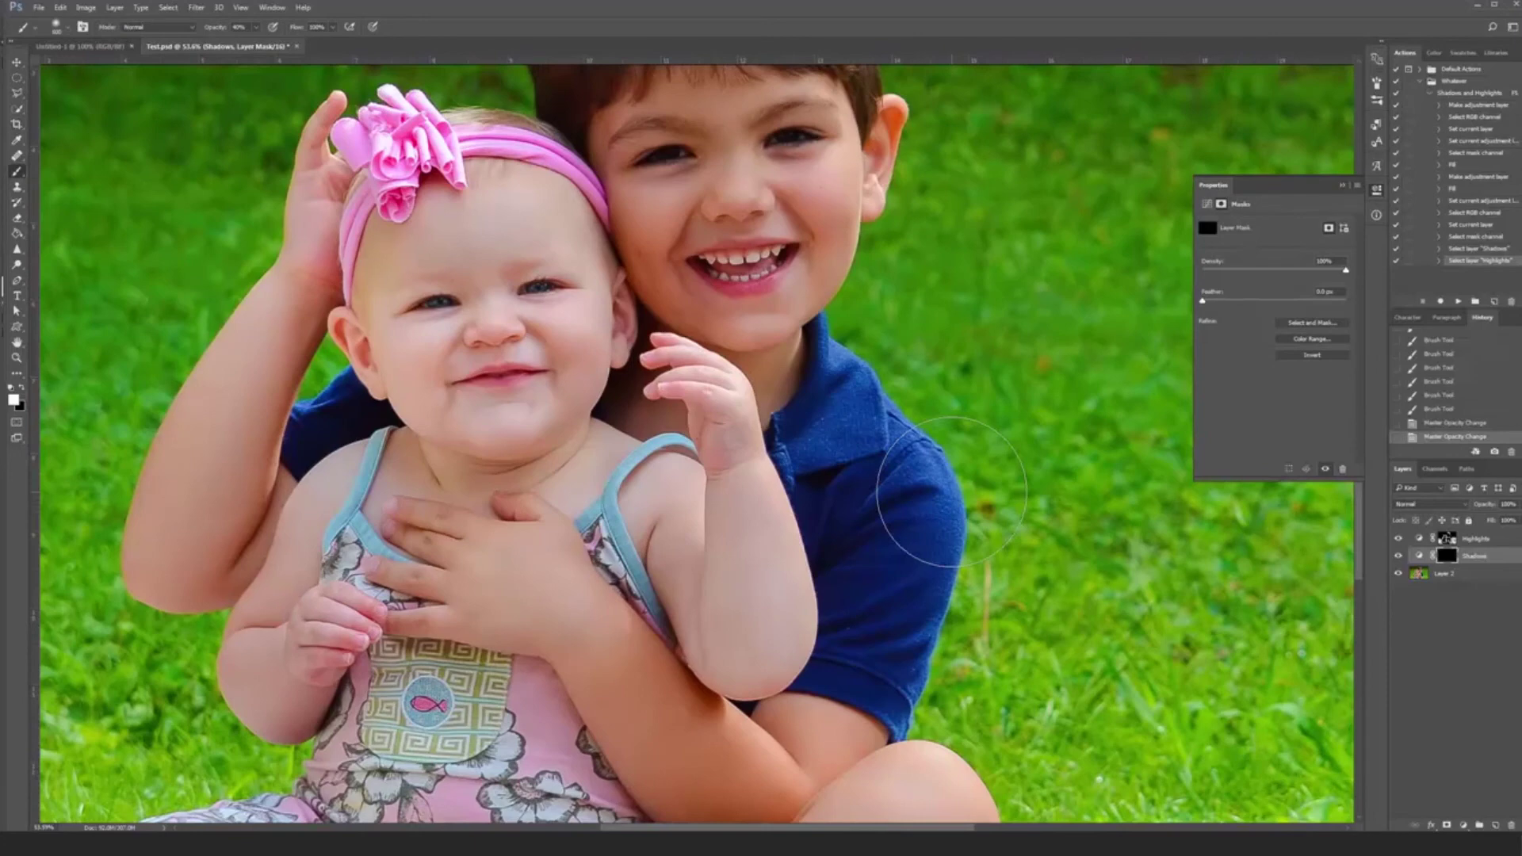
pyautogui.press('[')
pyautogui.moveTo(952, 491)
pyautogui.mouseDown()
pyautogui.moveTo(841, 476)
pyautogui.moveTo(845, 535)
pyautogui.moveTo(856, 515)
pyautogui.moveTo(867, 544)
pyautogui.moveTo(867, 476)
pyautogui.moveTo(887, 500)
pyautogui.moveTo(866, 466)
pyautogui.moveTo(880, 476)
pyautogui.moveTo(785, 409)
pyautogui.moveTo(823, 369)
pyautogui.mouseUp()
# With a smaller brush, paint white on the Shadows mask along the boy's neck, collar, raised arm and the gap between the faces
pyautogui.press('[')
pyautogui.press('[')
pyautogui.press('[')
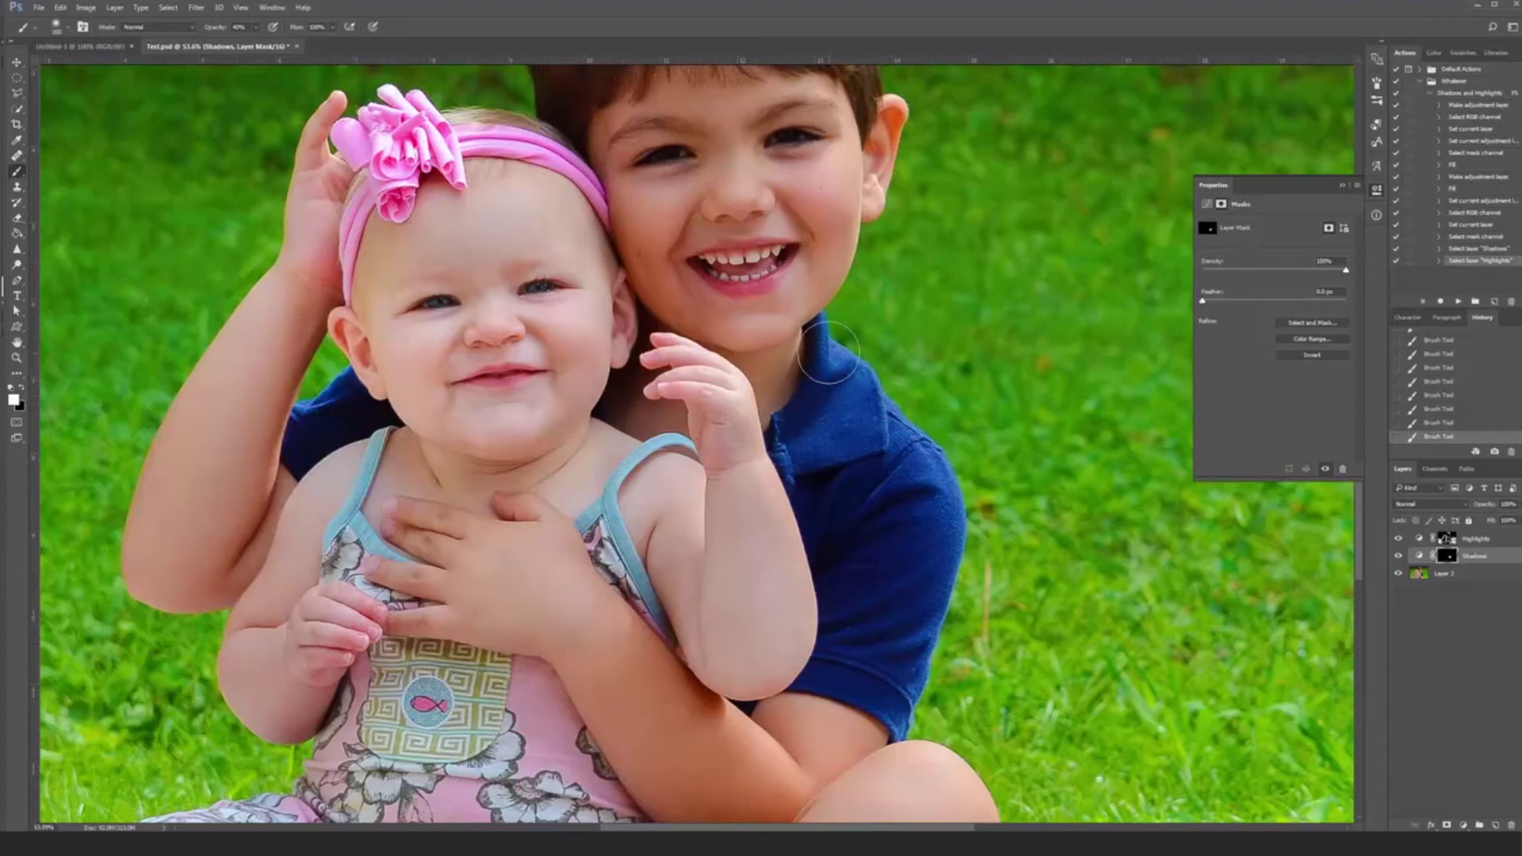
pyautogui.press('[')
pyautogui.press('[')
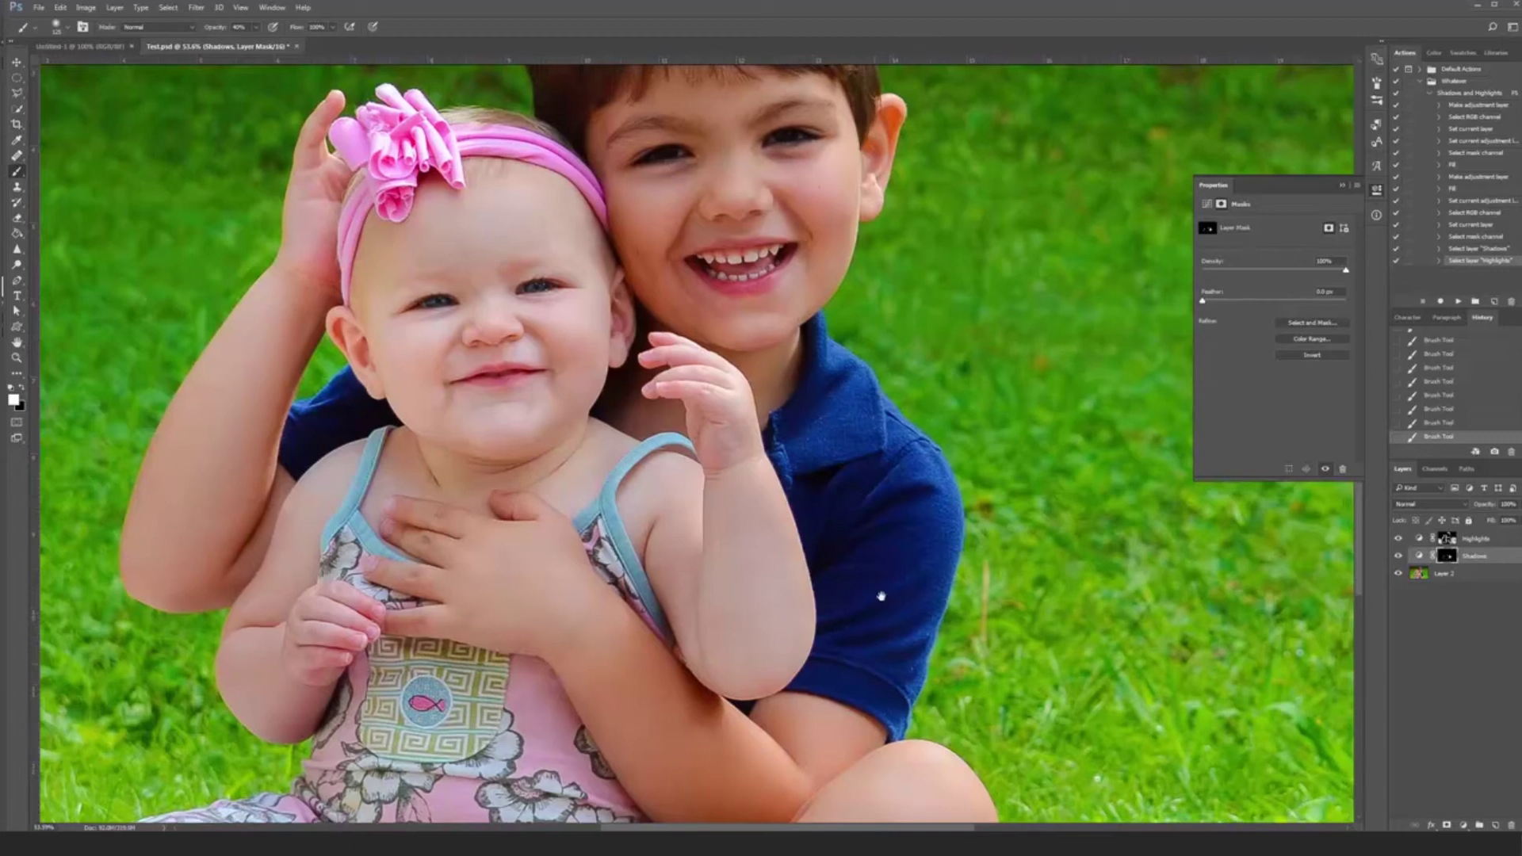
pyautogui.scroll(-5, 982, 542)
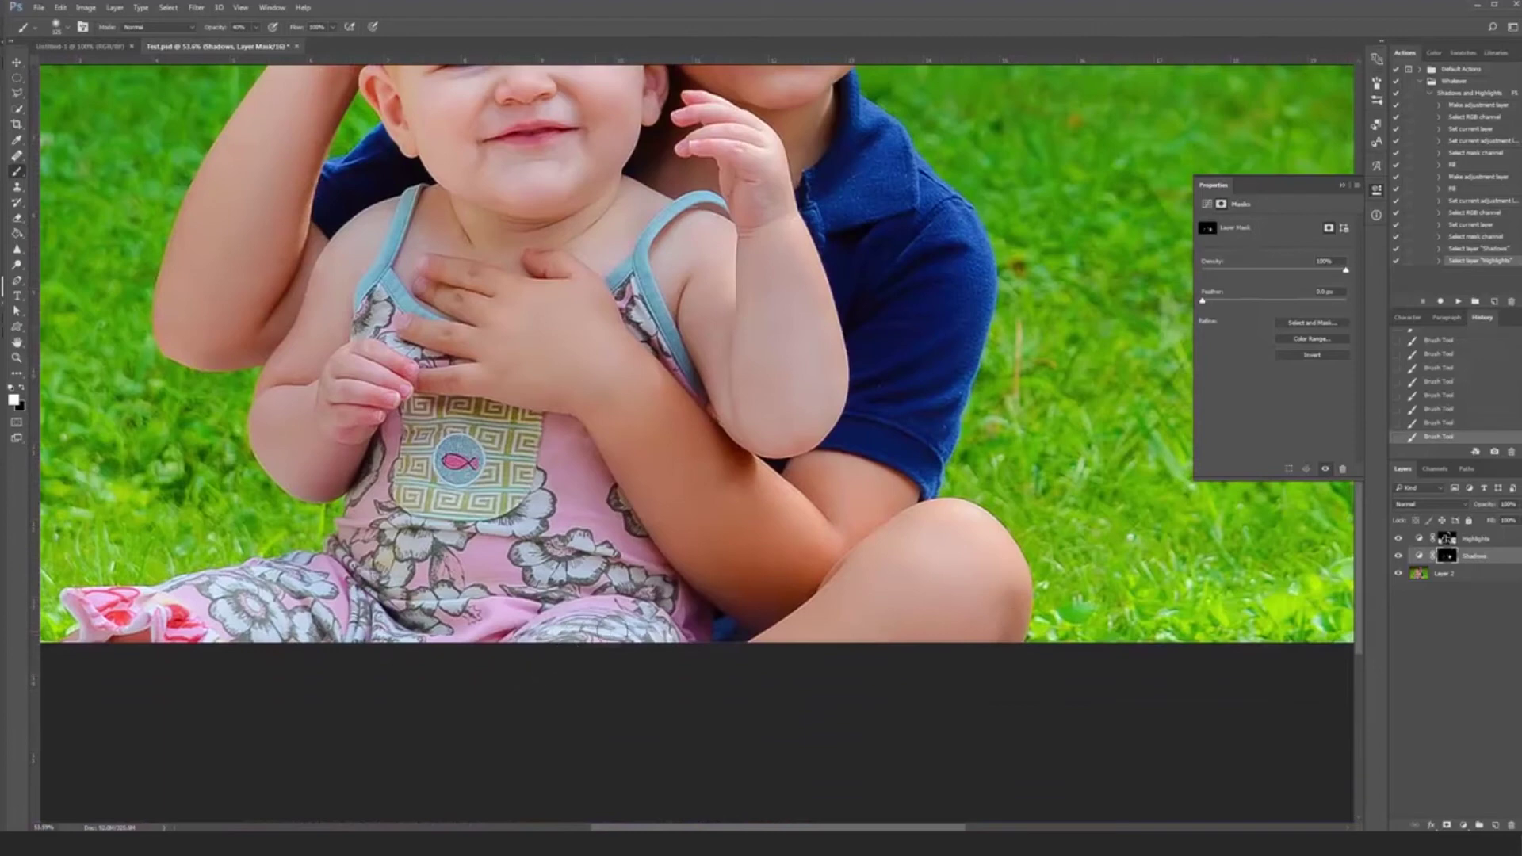
pyautogui.hscroll(-3, 254, 621)
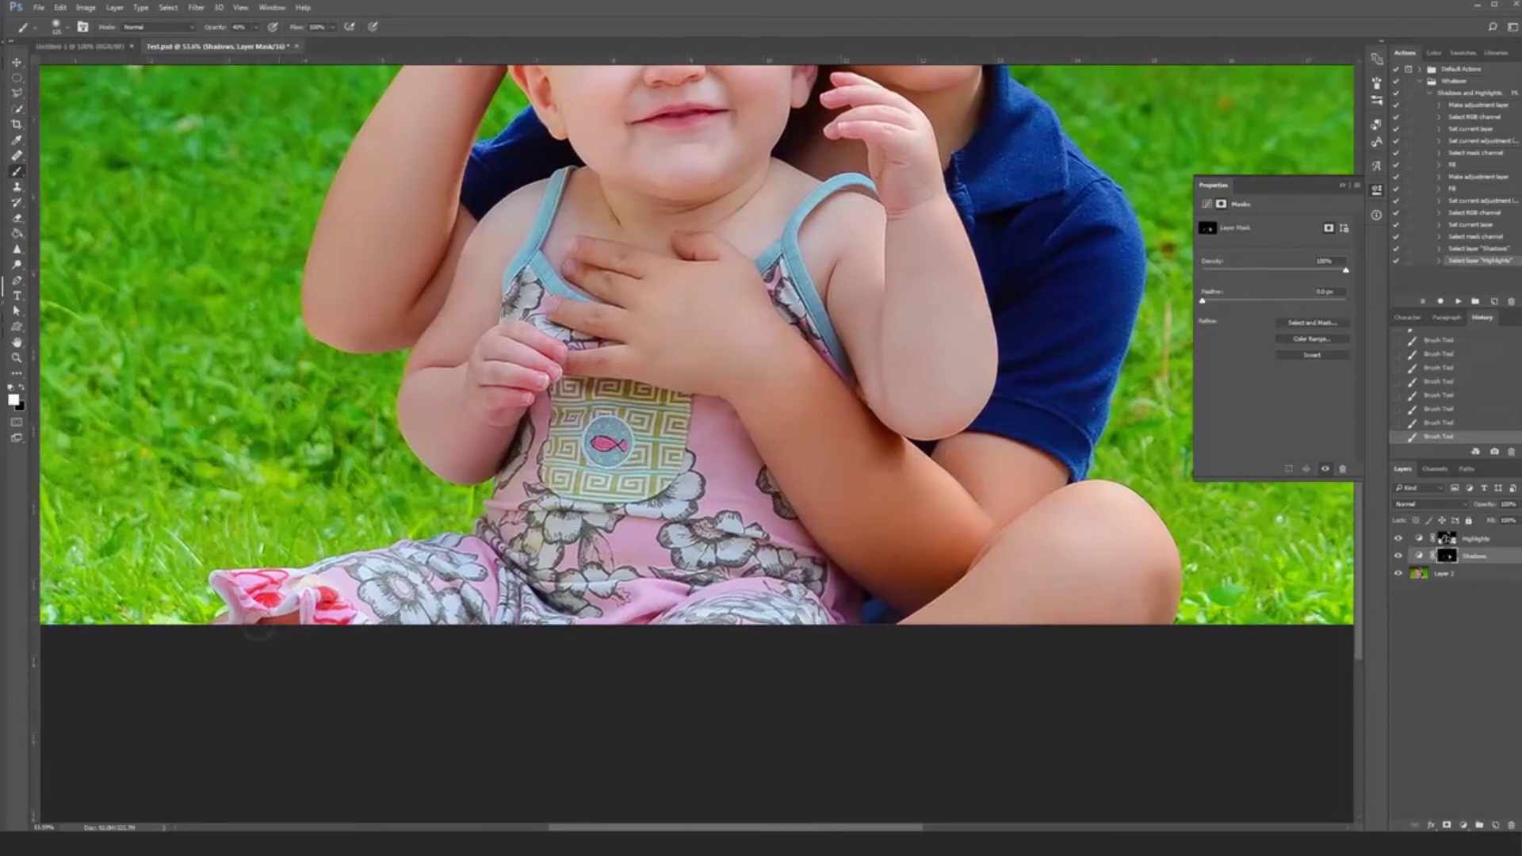
pyautogui.scroll(5, 272, 628)
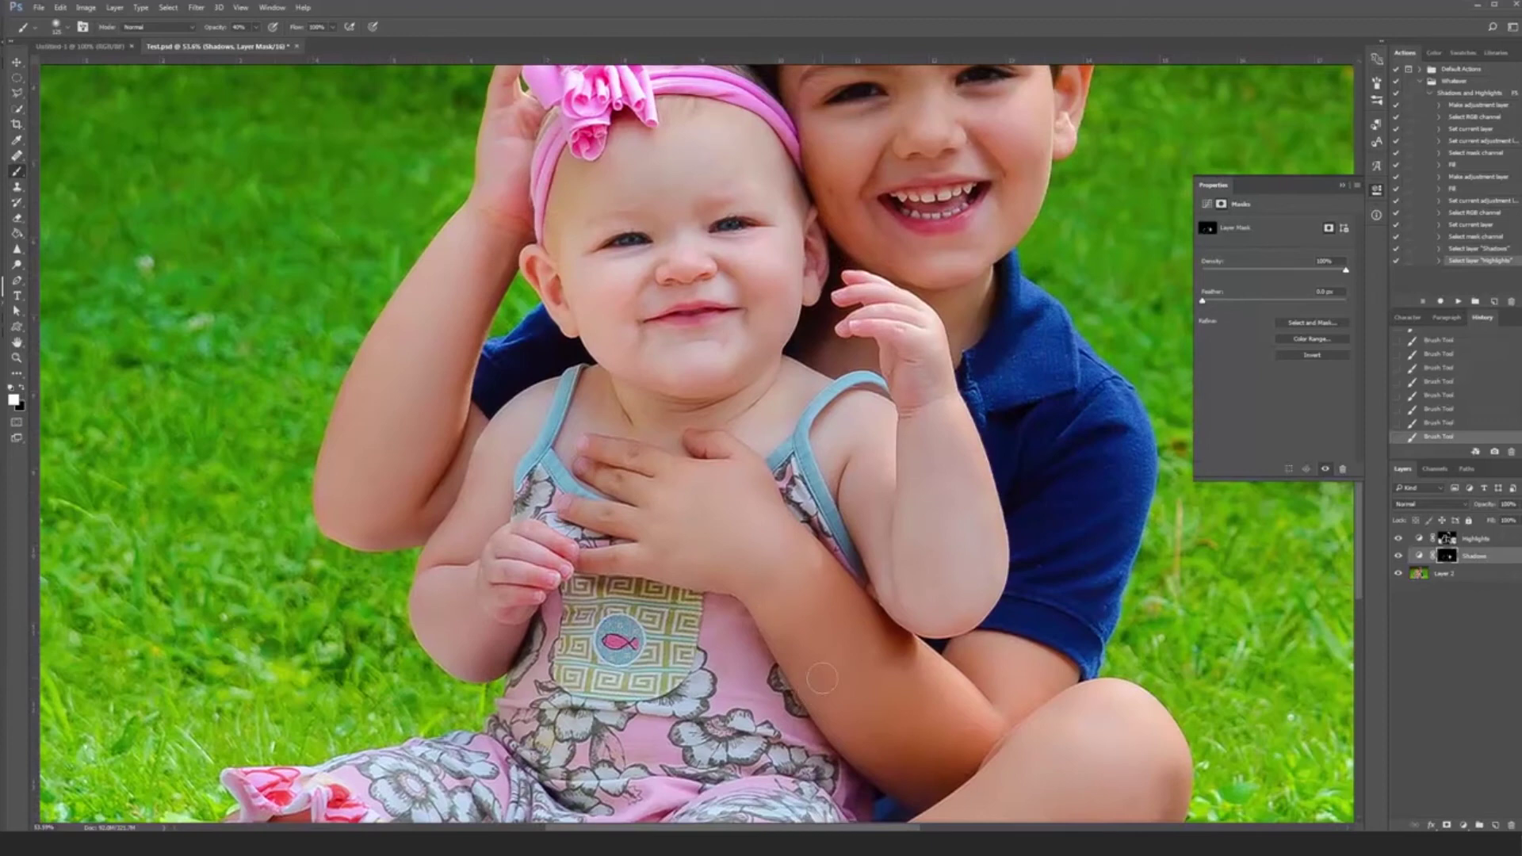
pyautogui.scroll(5, 1102, 519)
pyautogui.hscroll(3, 1037, 516)
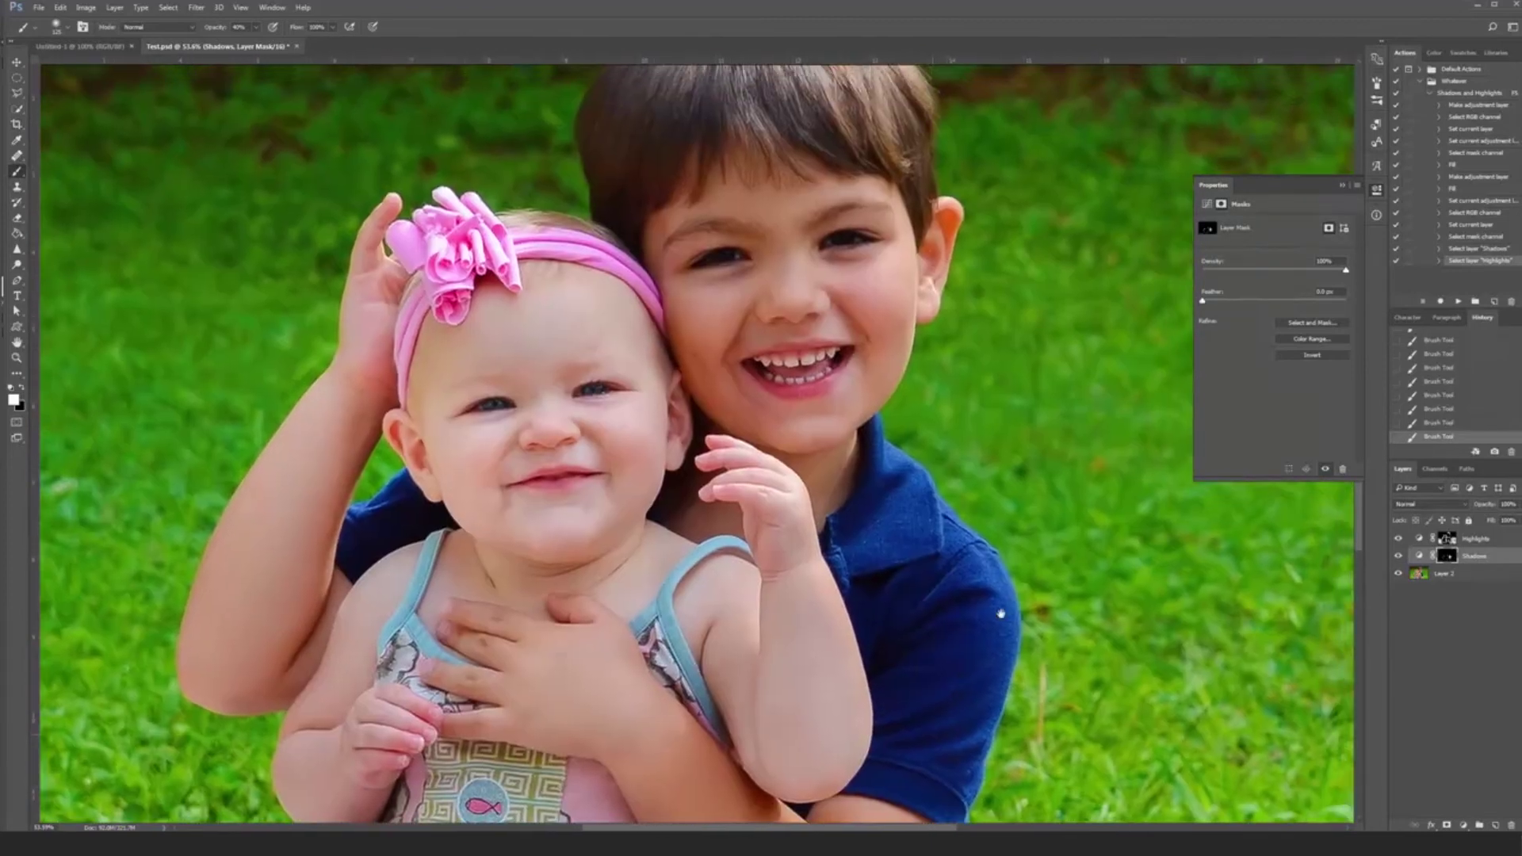
pyautogui.hscroll(1, 1023, 500)
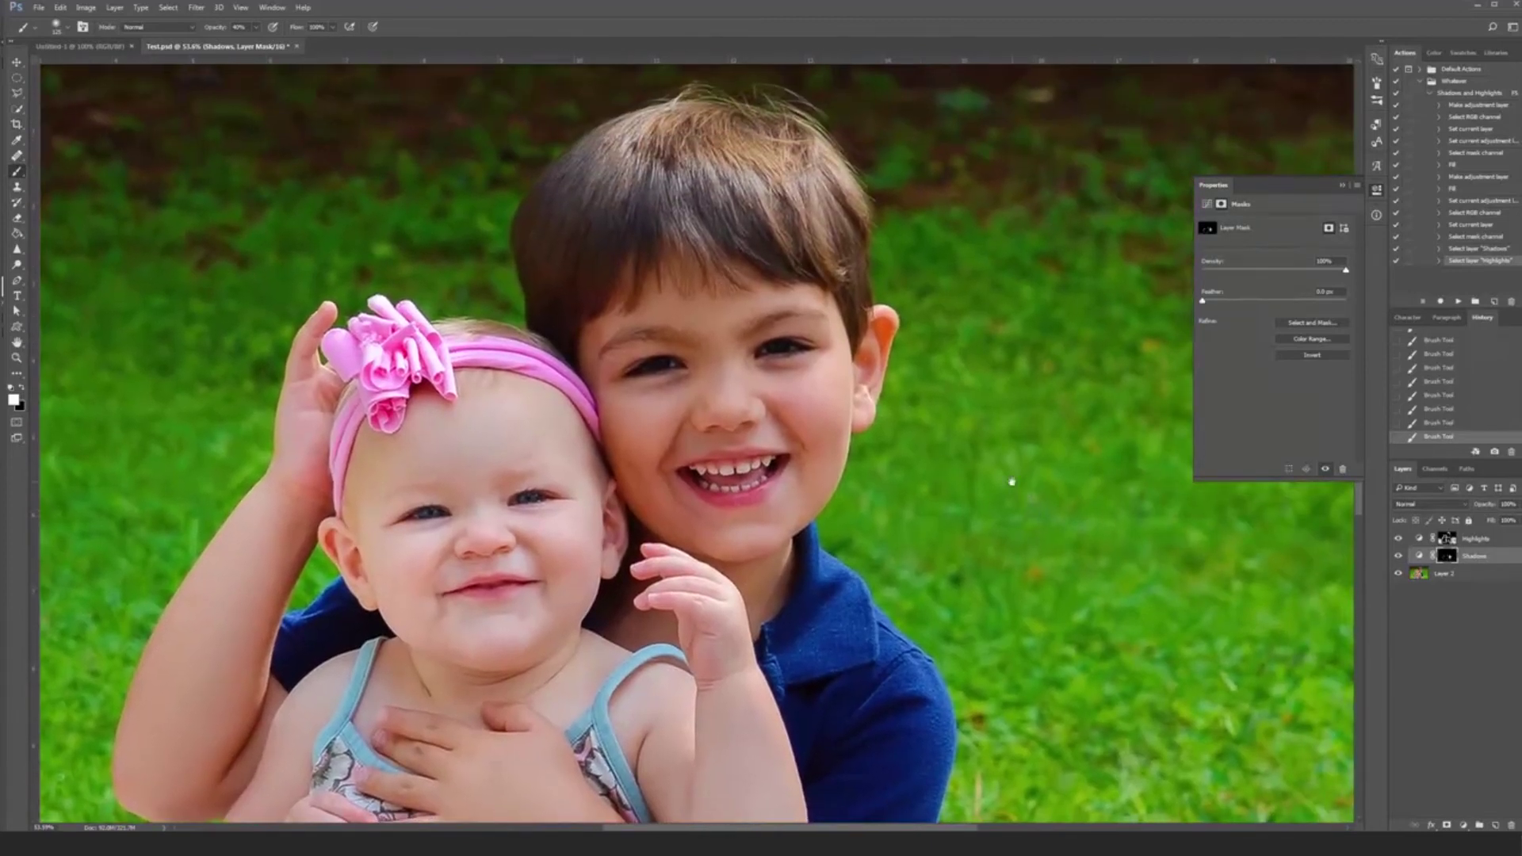
# Display the Shadows mask on its own to examine the painted strokes, and return to the photo
pyautogui.keyDown('alt'); pyautogui.click(1447, 555); pyautogui.keyUp('alt')
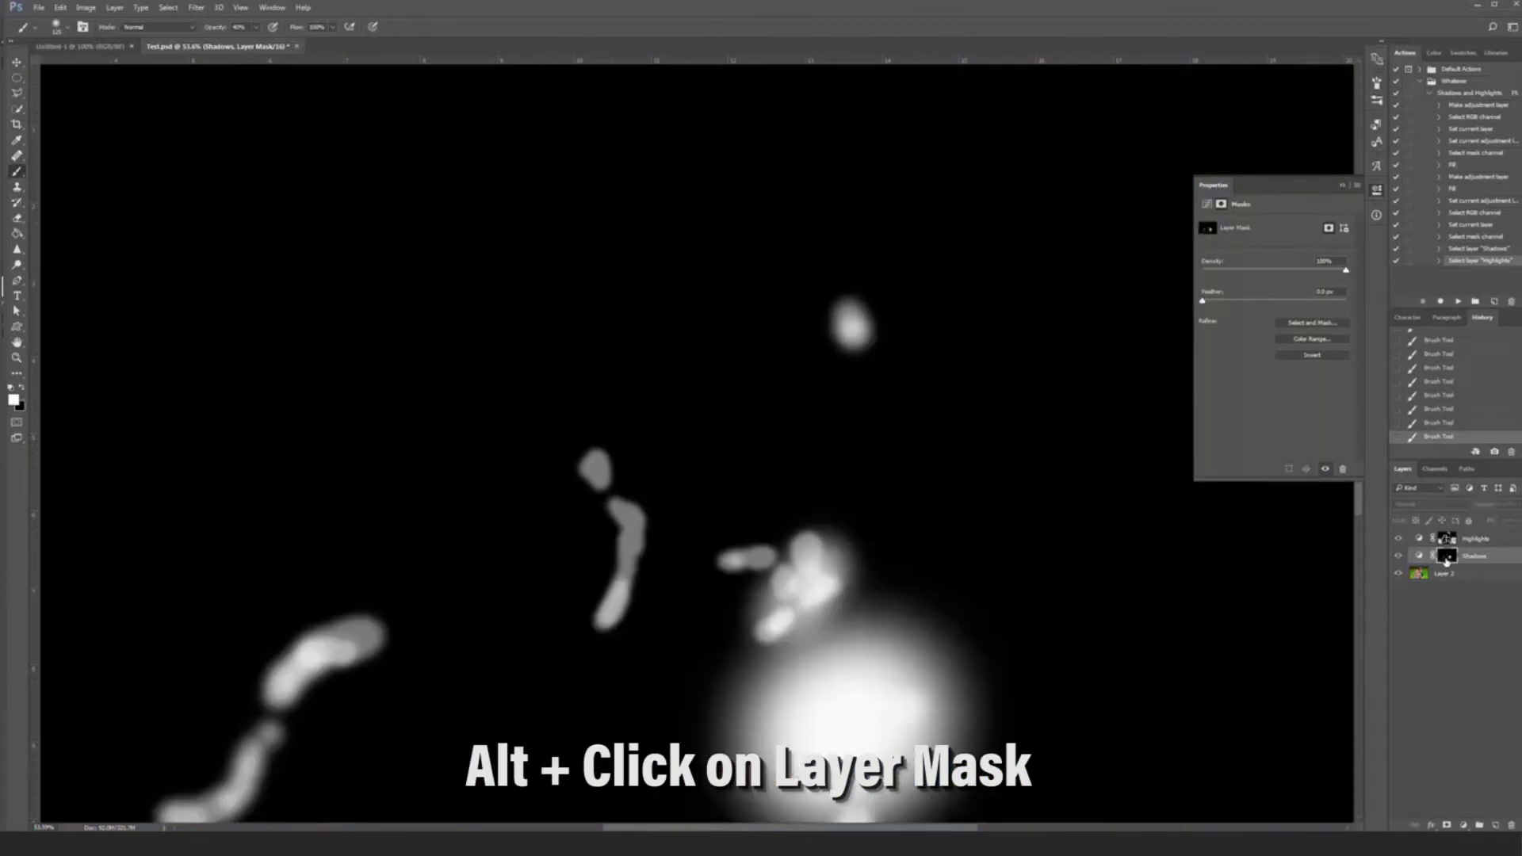
pyautogui.keyDown('alt'); pyautogui.click(1452, 563); pyautogui.keyUp('alt')
pyautogui.hotkey('ctrl', 'z')
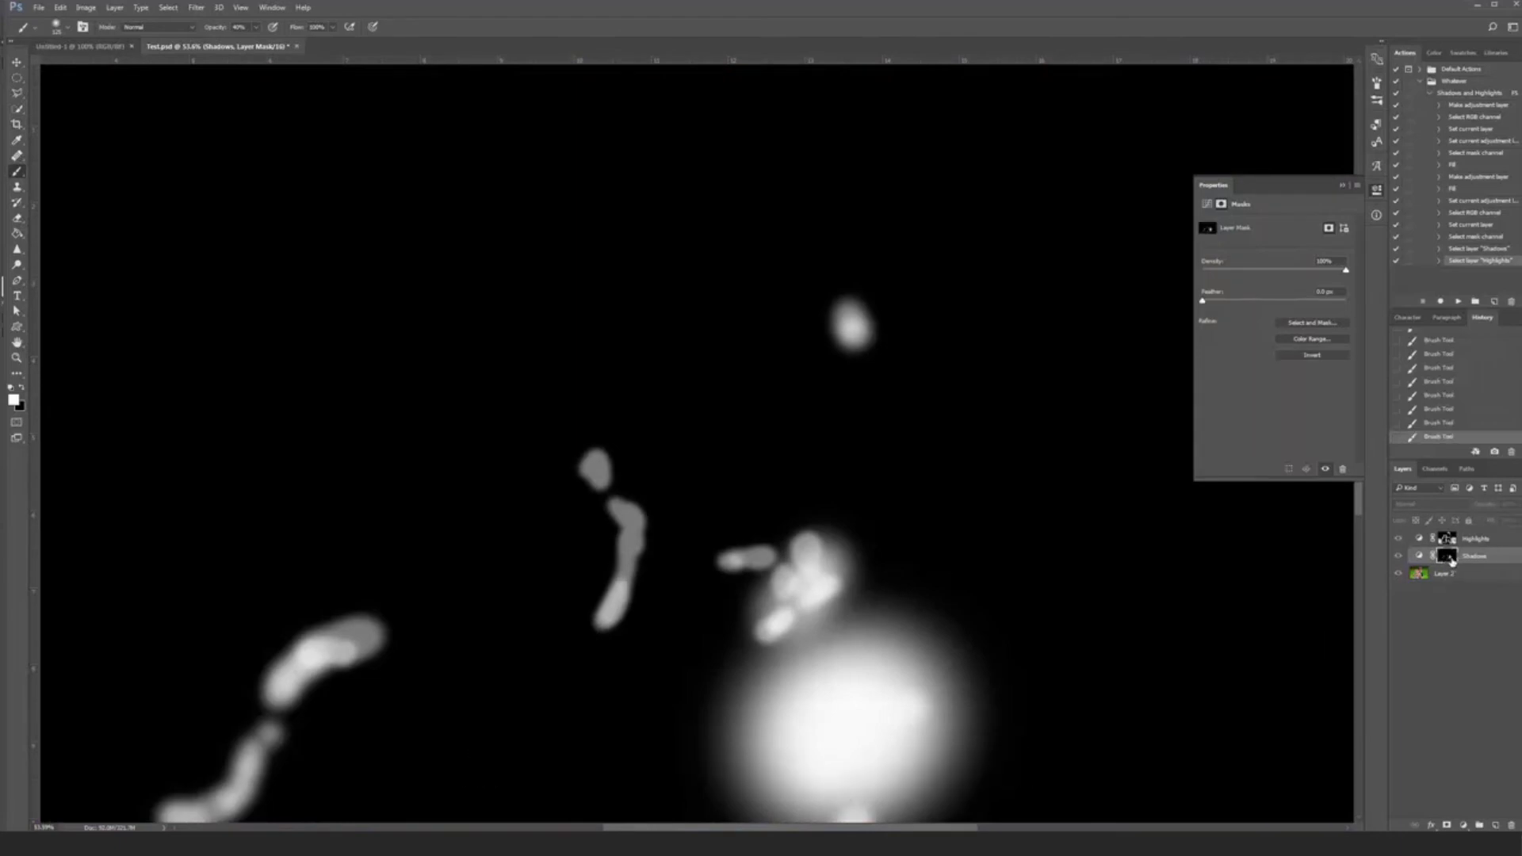
pyautogui.keyDown('alt'); pyautogui.click(1448, 559); pyautogui.keyUp('alt')
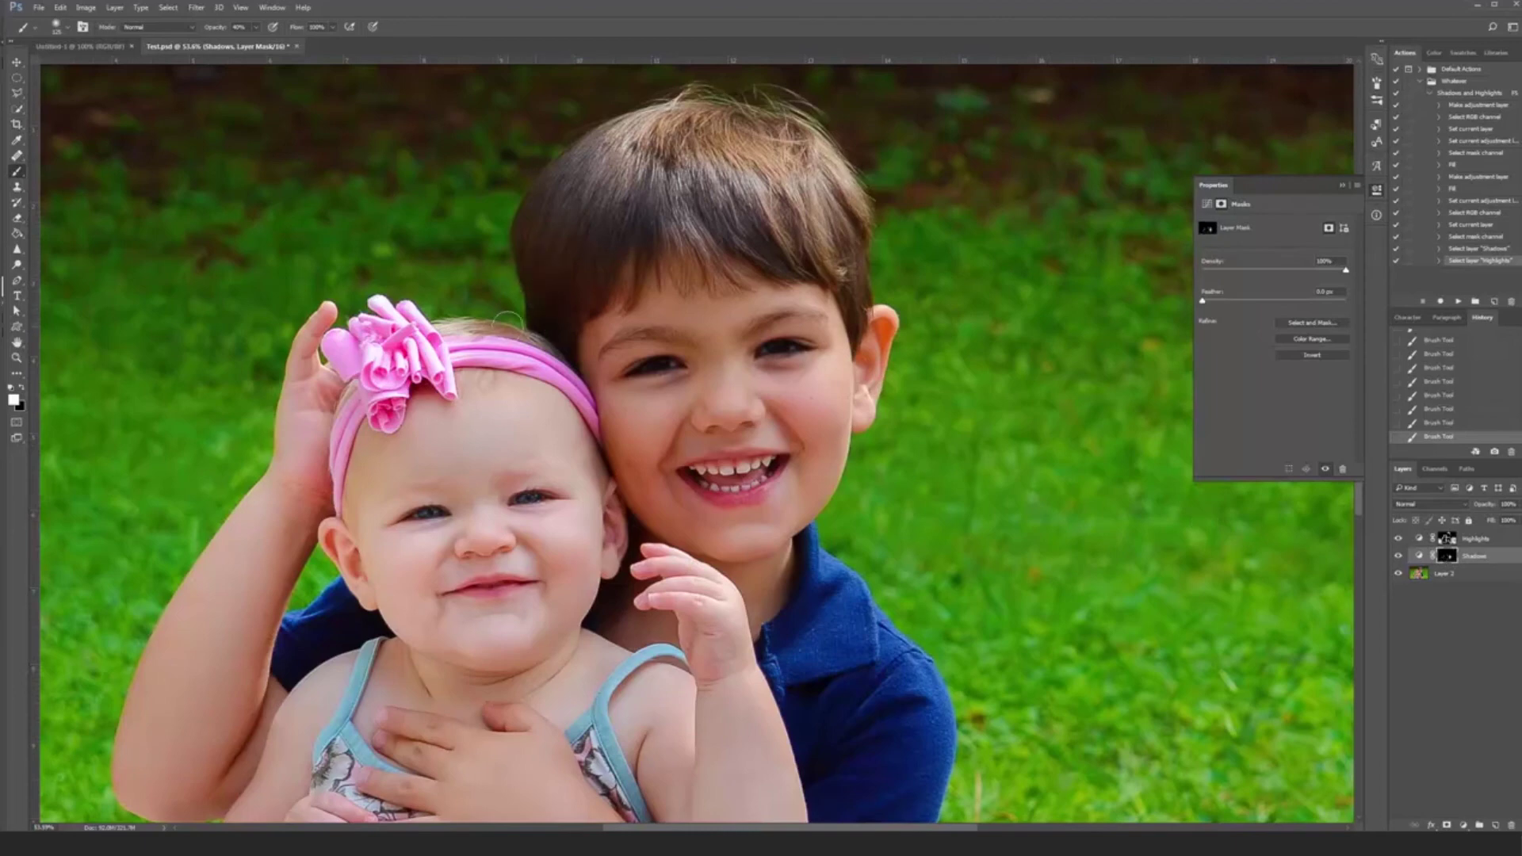
# Enlarge the brush and paint white on the Shadows mask over the side of the boy's hair near the baby
pyautogui.press(']')
pyautogui.press(']')
pyautogui.press(']')
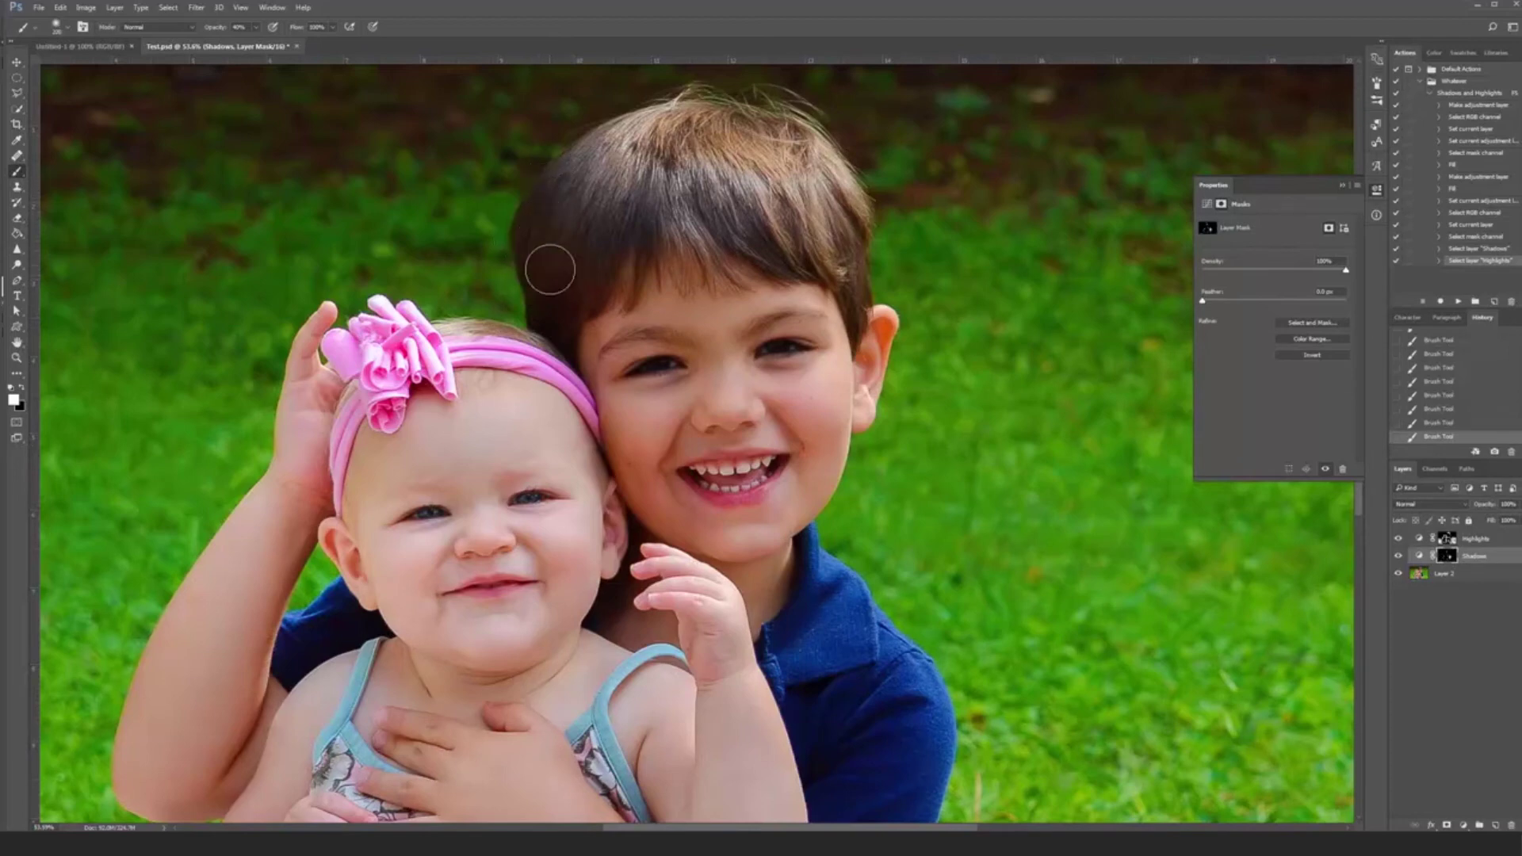
# Even out the hair and shirt strokes with white in the isolated view of the Shadows mask, and return to the photo
pyautogui.keyDown('alt'); pyautogui.click(1447, 557); pyautogui.keyUp('alt')
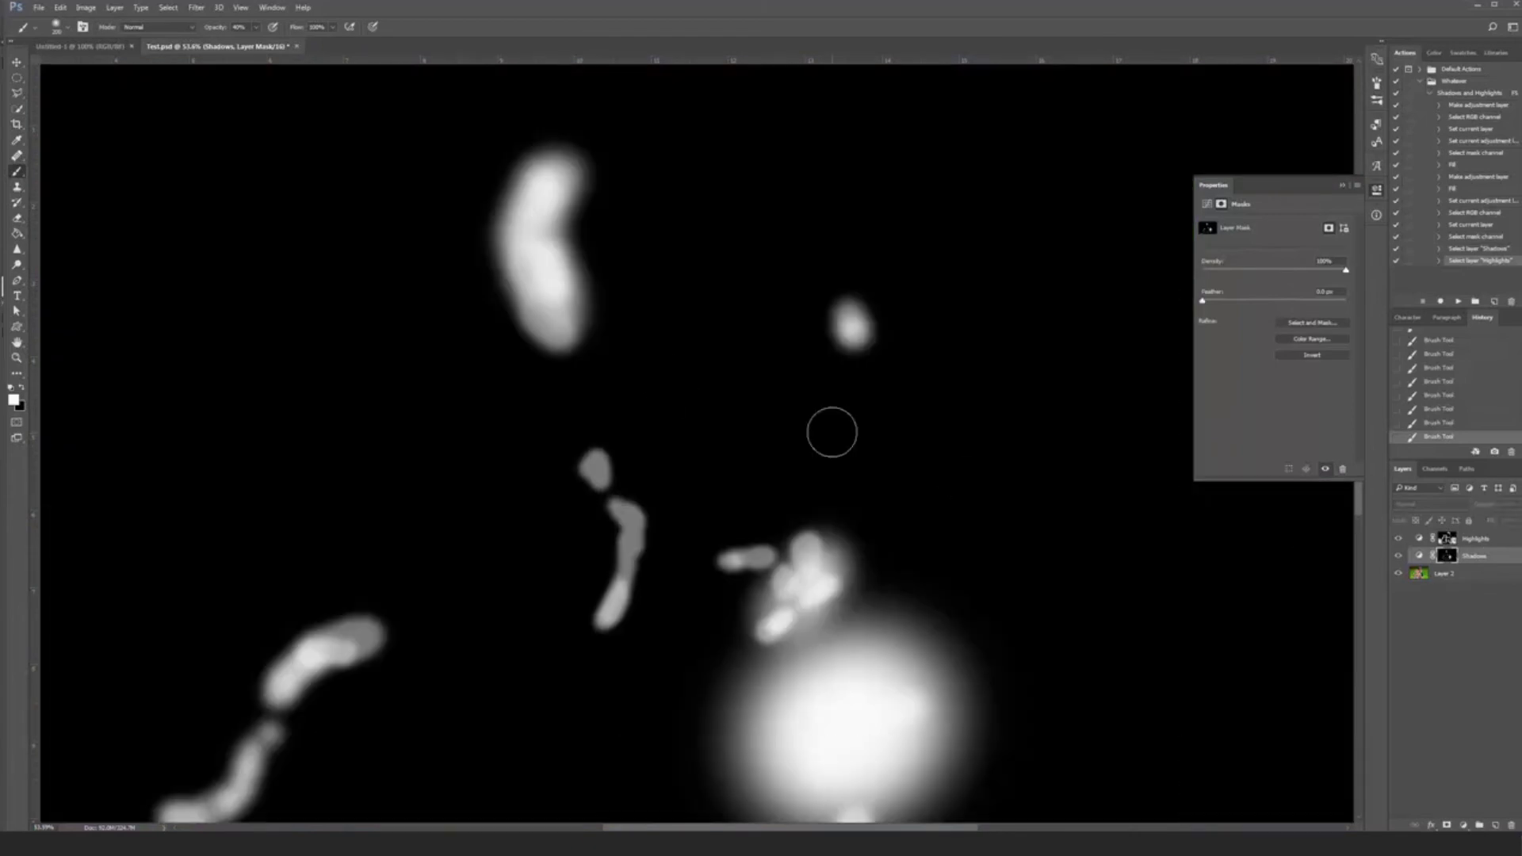
pyautogui.moveTo(557, 322)
pyautogui.mouseDown()
pyautogui.moveTo(577, 353)
pyautogui.moveTo(537, 289)
pyautogui.moveTo(550, 306)
pyautogui.moveTo(535, 218)
pyautogui.mouseUp()
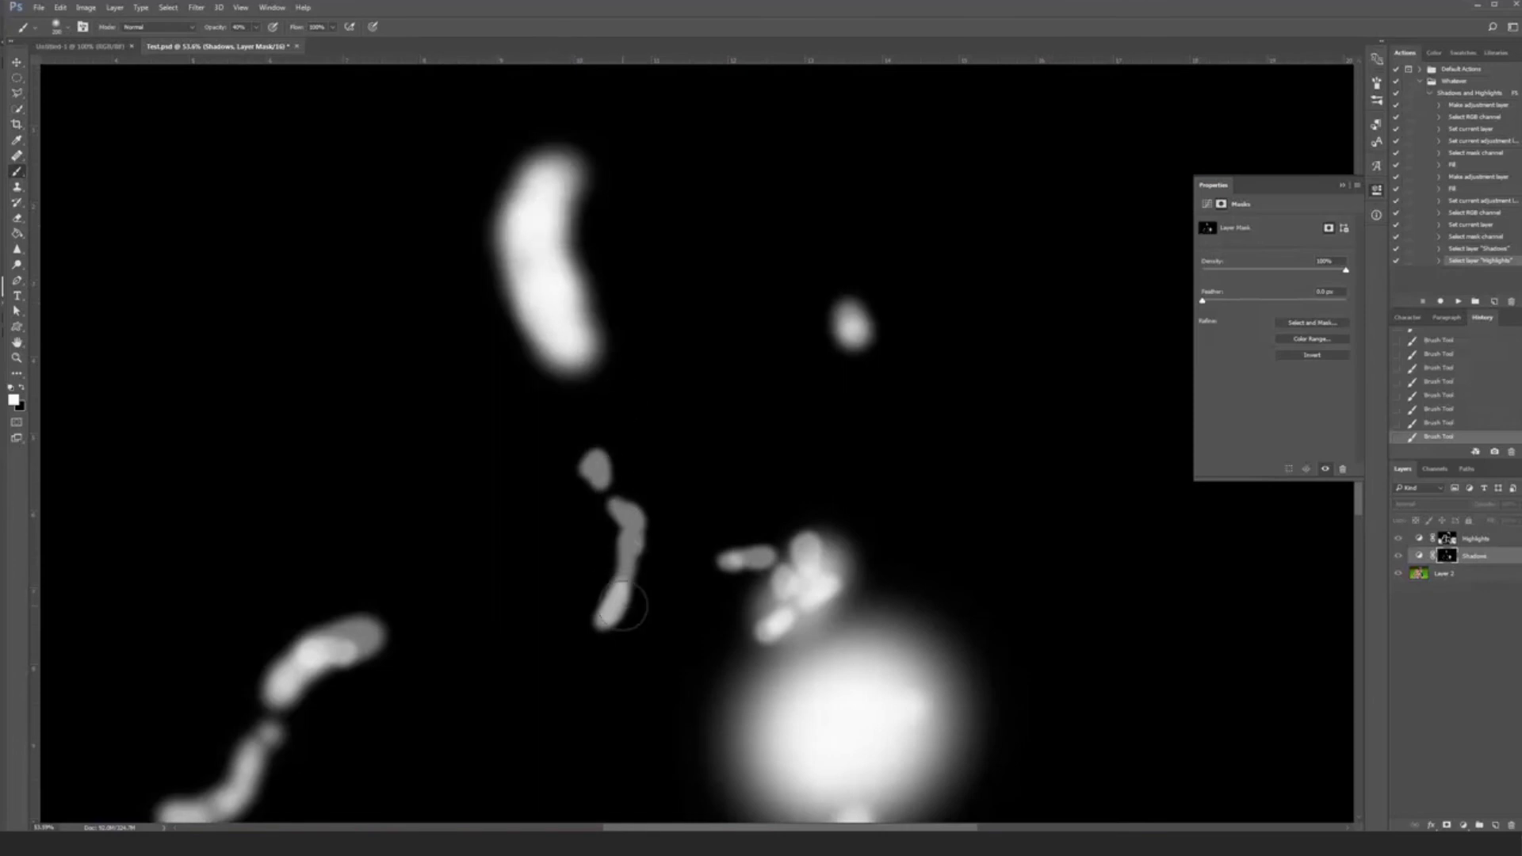
pyautogui.moveTo(856, 715)
pyautogui.mouseDown()
pyautogui.moveTo(910, 710)
pyautogui.moveTo(880, 686)
pyautogui.mouseUp()
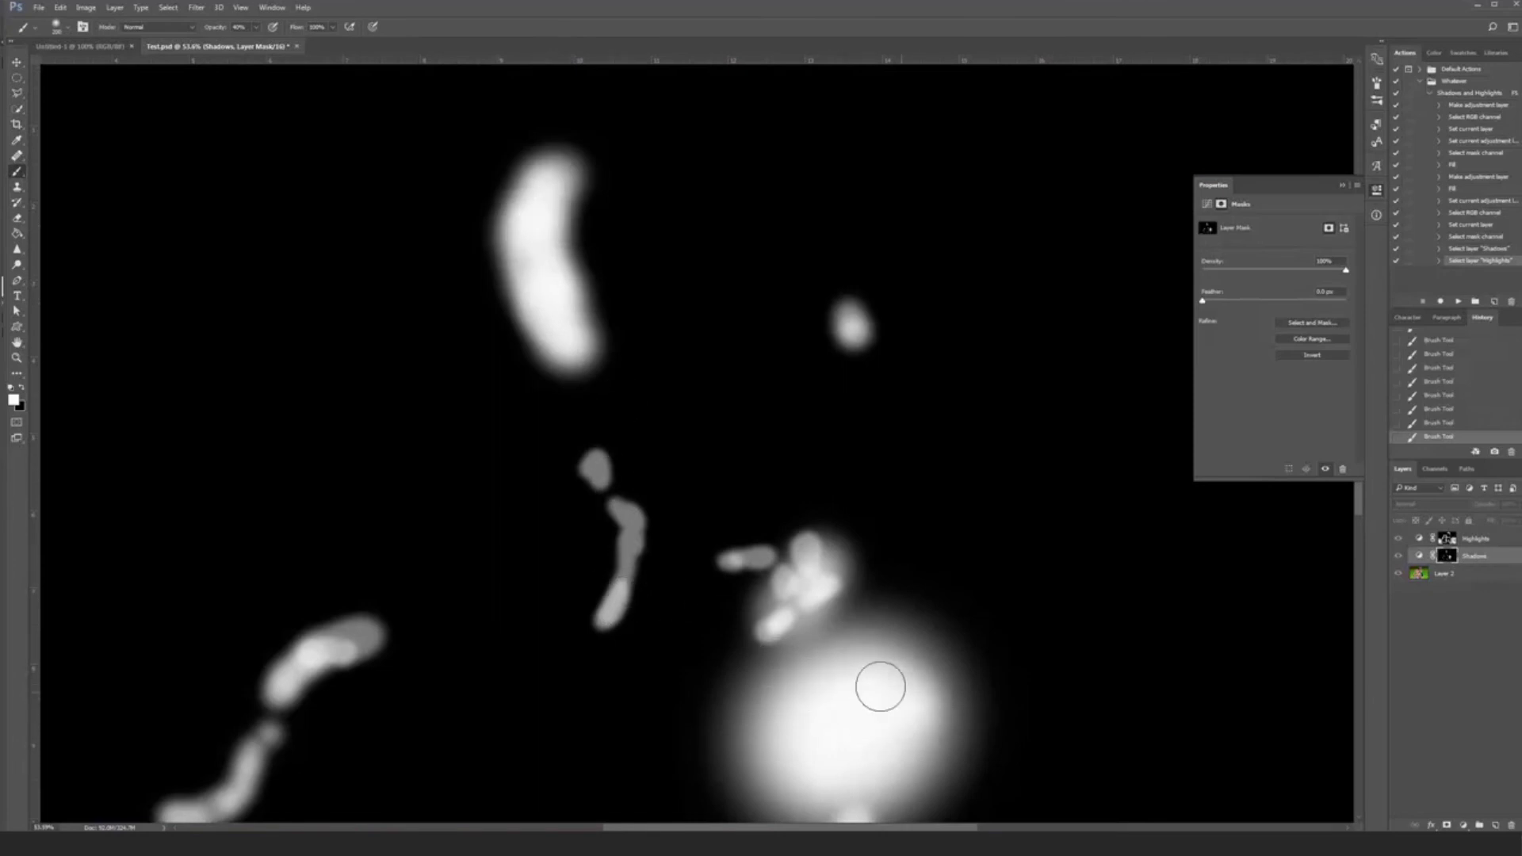
pyautogui.keyDown('alt'); pyautogui.click(1454, 559); pyautogui.keyUp('alt')
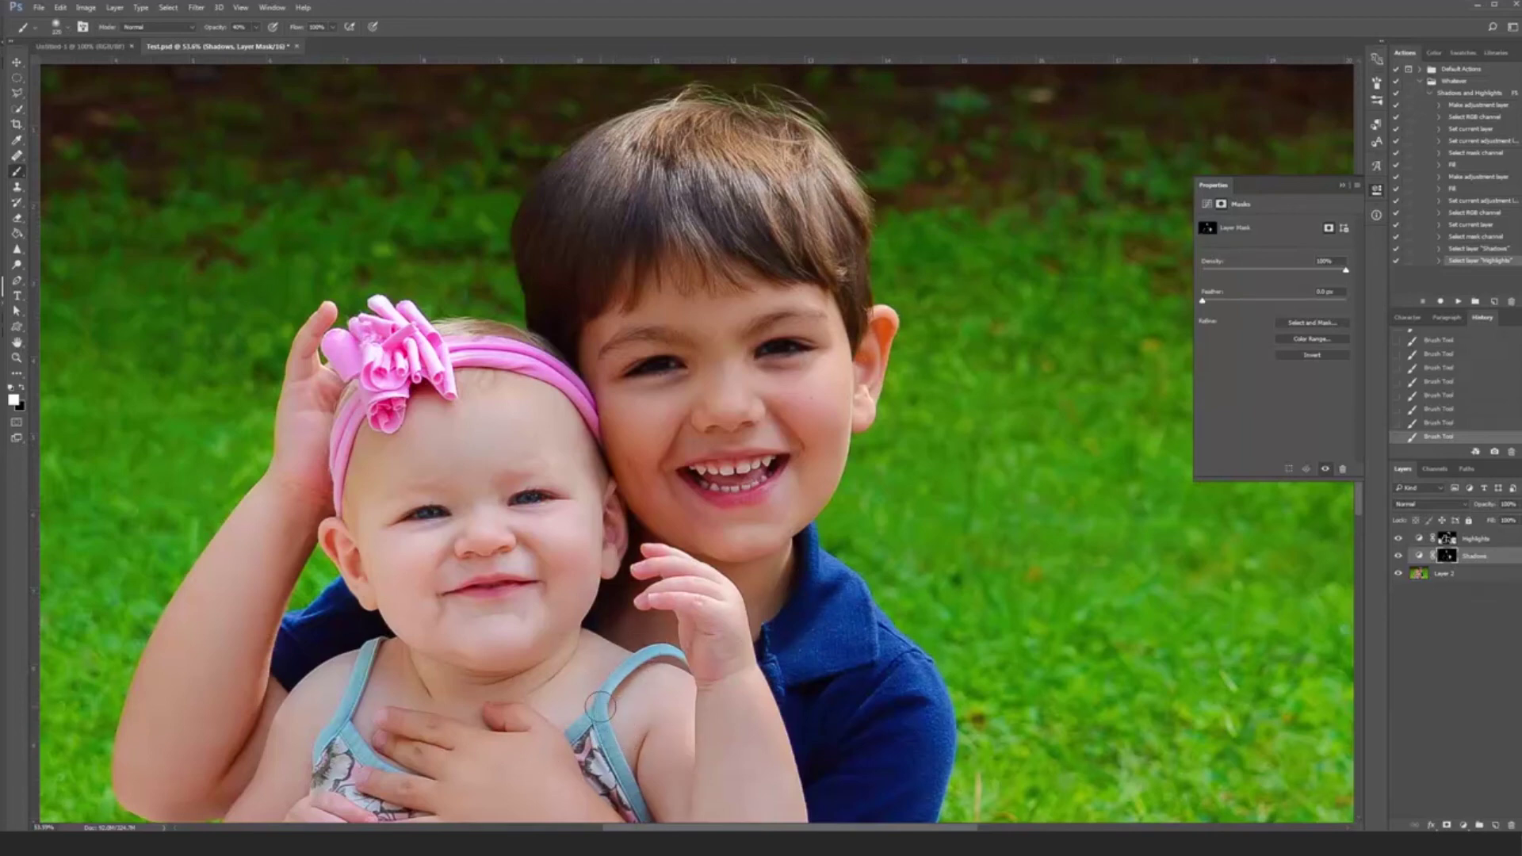
pyautogui.scroll(-2, 682, 613)
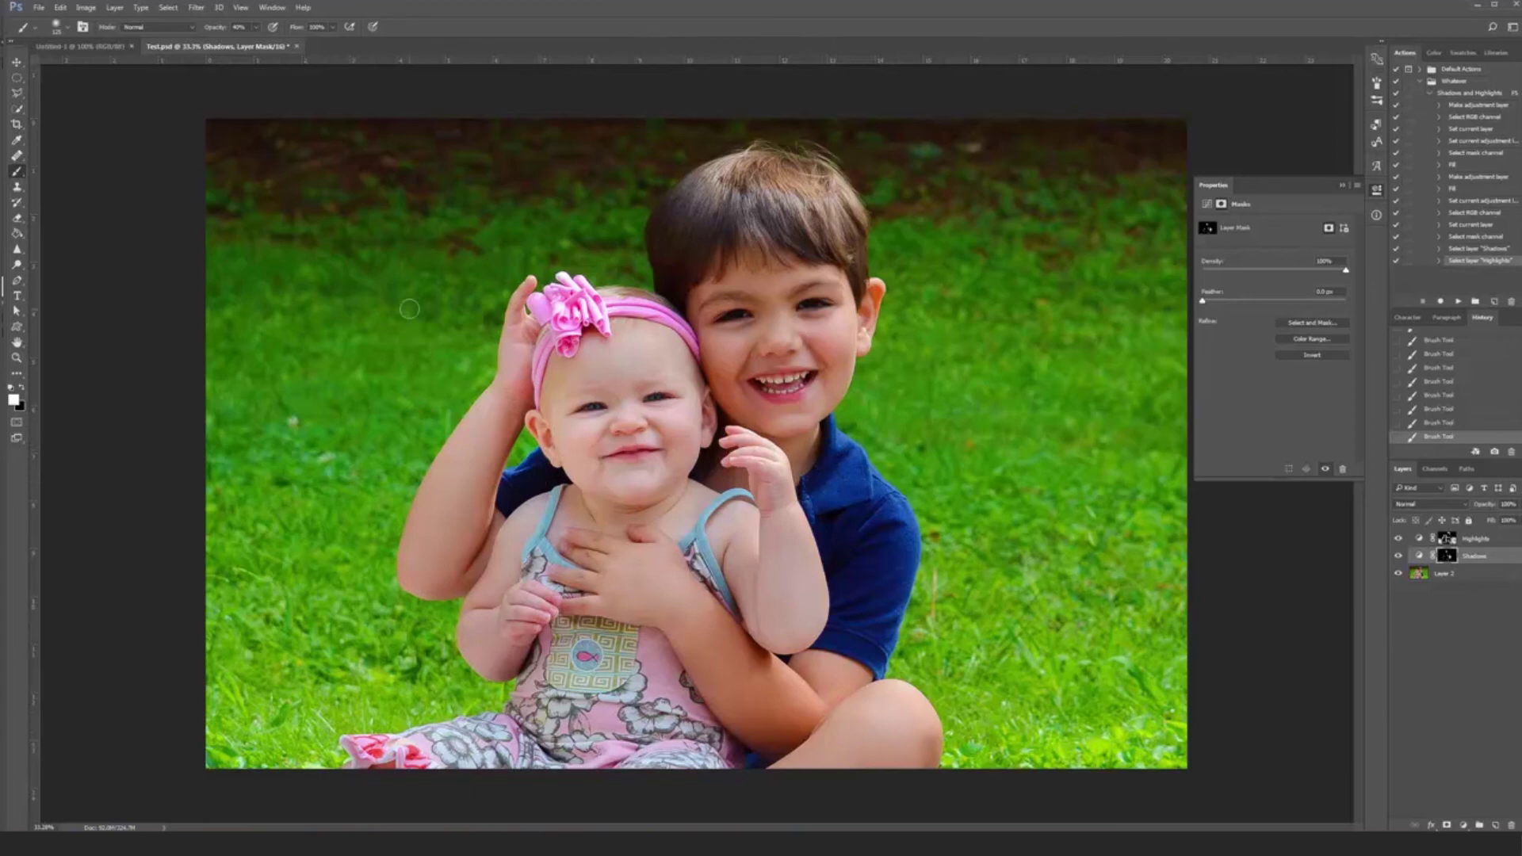
# Greatly enlarge the brush and paint white on the Shadows mask over the dark background above the children
pyautogui.press(']')
pyautogui.press(']')
pyautogui.press(']')
pyautogui.press(']')
pyautogui.press(']')
pyautogui.press(']')
pyautogui.press(']')
pyautogui.press(']')
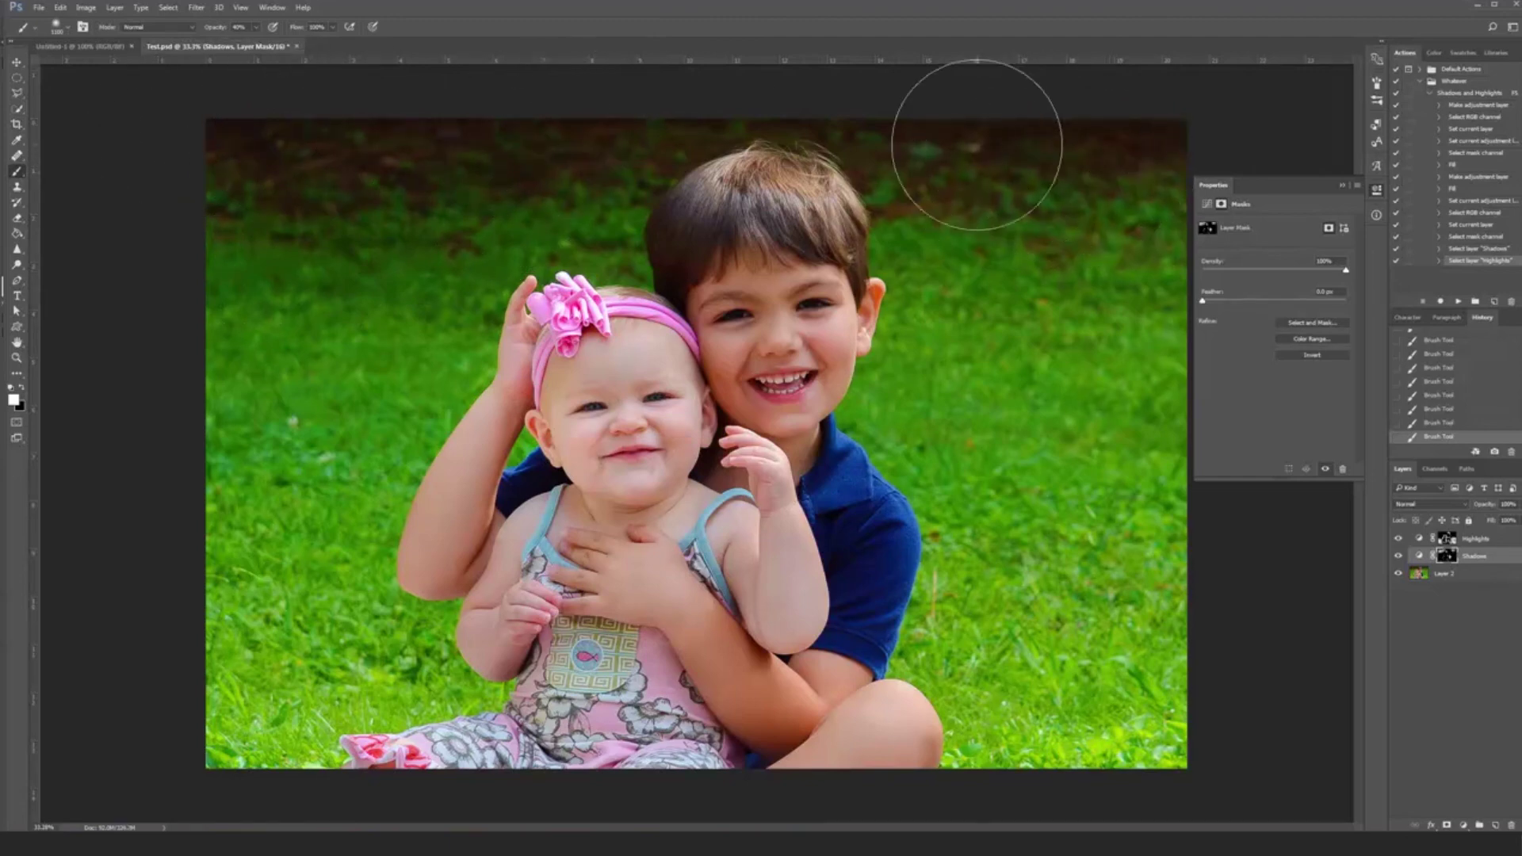
# Reduce the brush to a small size, and enlarge it slightly for further work on the Shadows mask
pyautogui.press('[')
pyautogui.press('[')
pyautogui.press('[')
pyautogui.press('[')
pyautogui.press('[')
pyautogui.press('[')
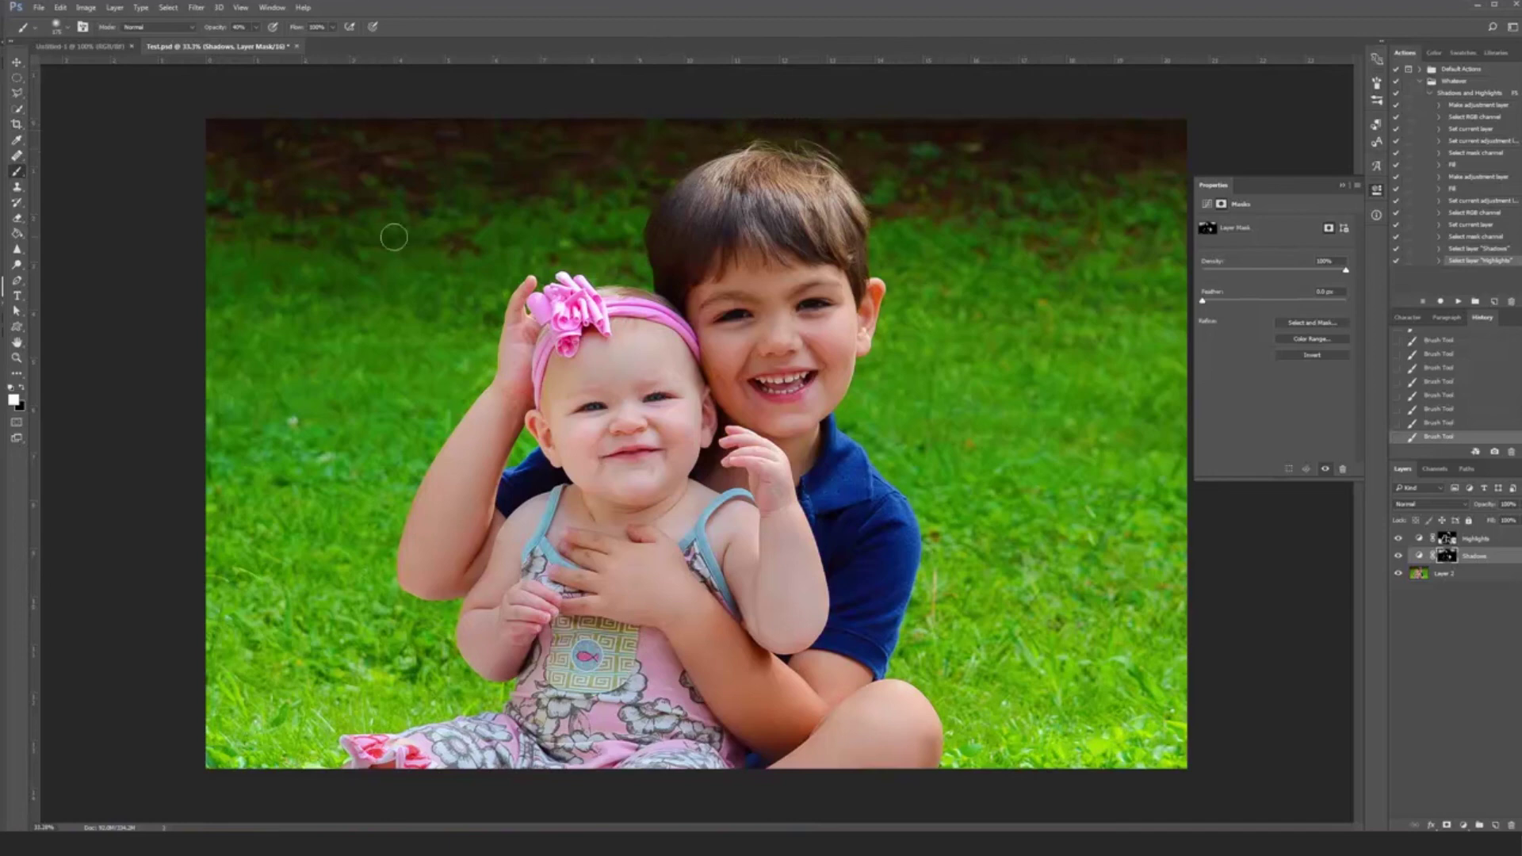
pyautogui.press(']')
pyautogui.press(']')
pyautogui.press(']')
pyautogui.press(']')
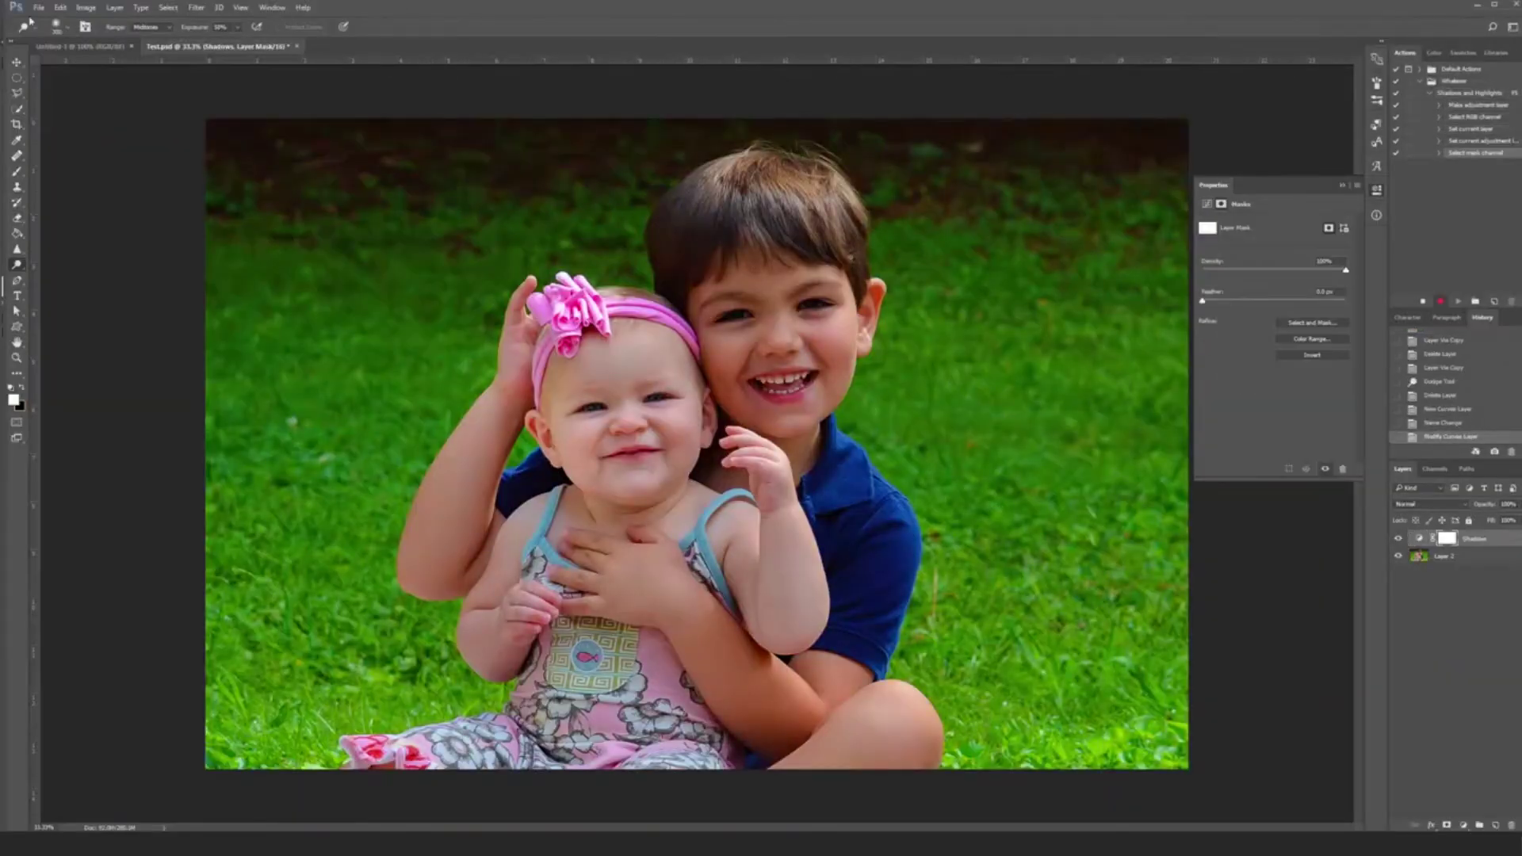
# Add a second Curves adjustment layer above the Shadows layer for the highlights
pyautogui.click(1455, 827)
pyautogui.click(1440, 639)
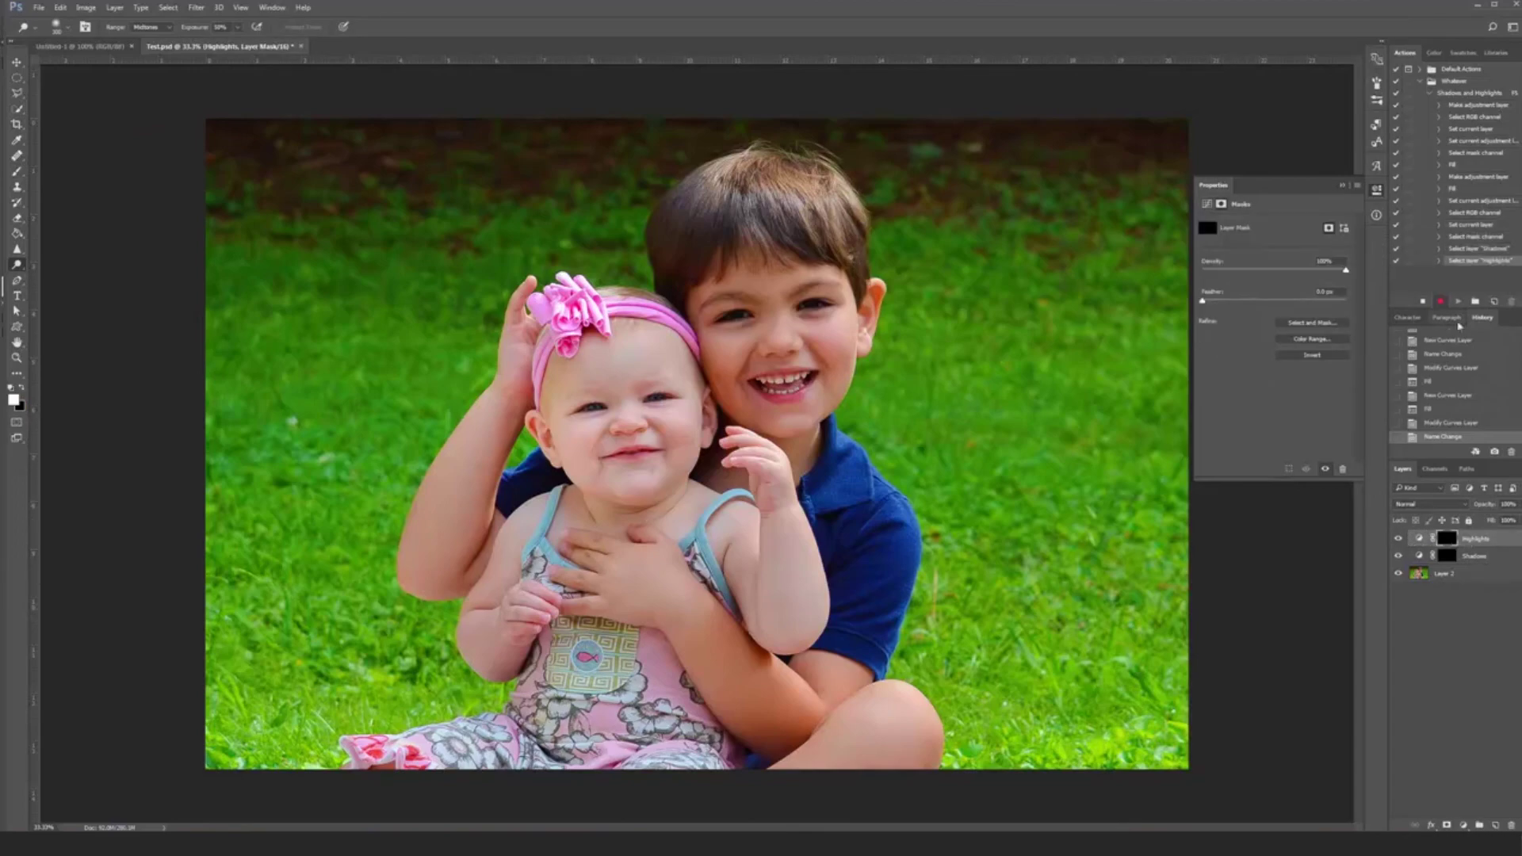
# Prepare the brush for painting and target the mask of the Highlights curves layer
pyautogui.rightClick(809, 448)
pyautogui.click(790, 592)
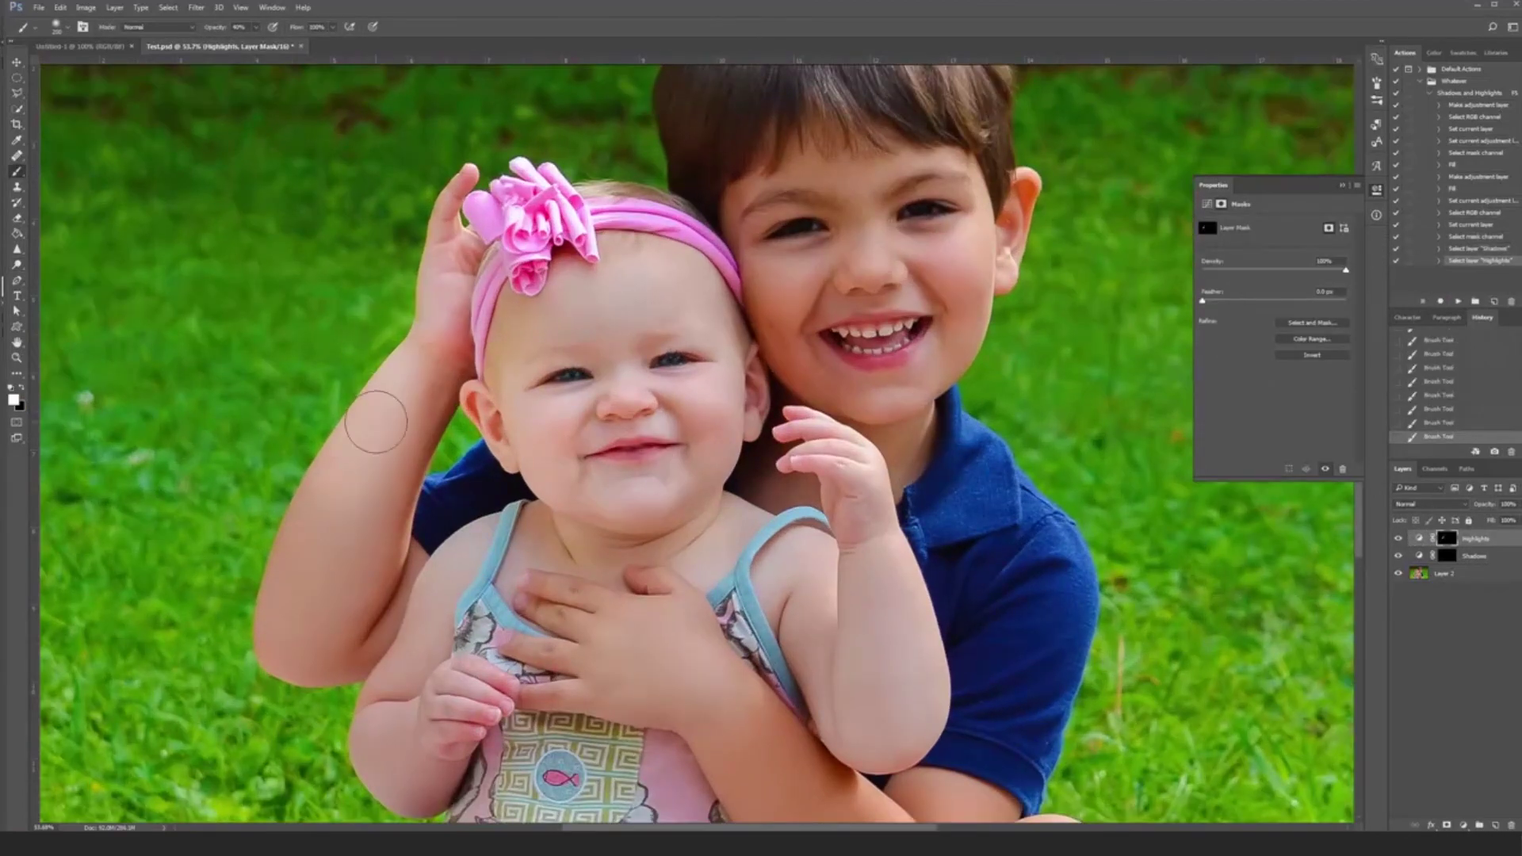
pyautogui.click(1418, 539)
pyautogui.click(1447, 539)
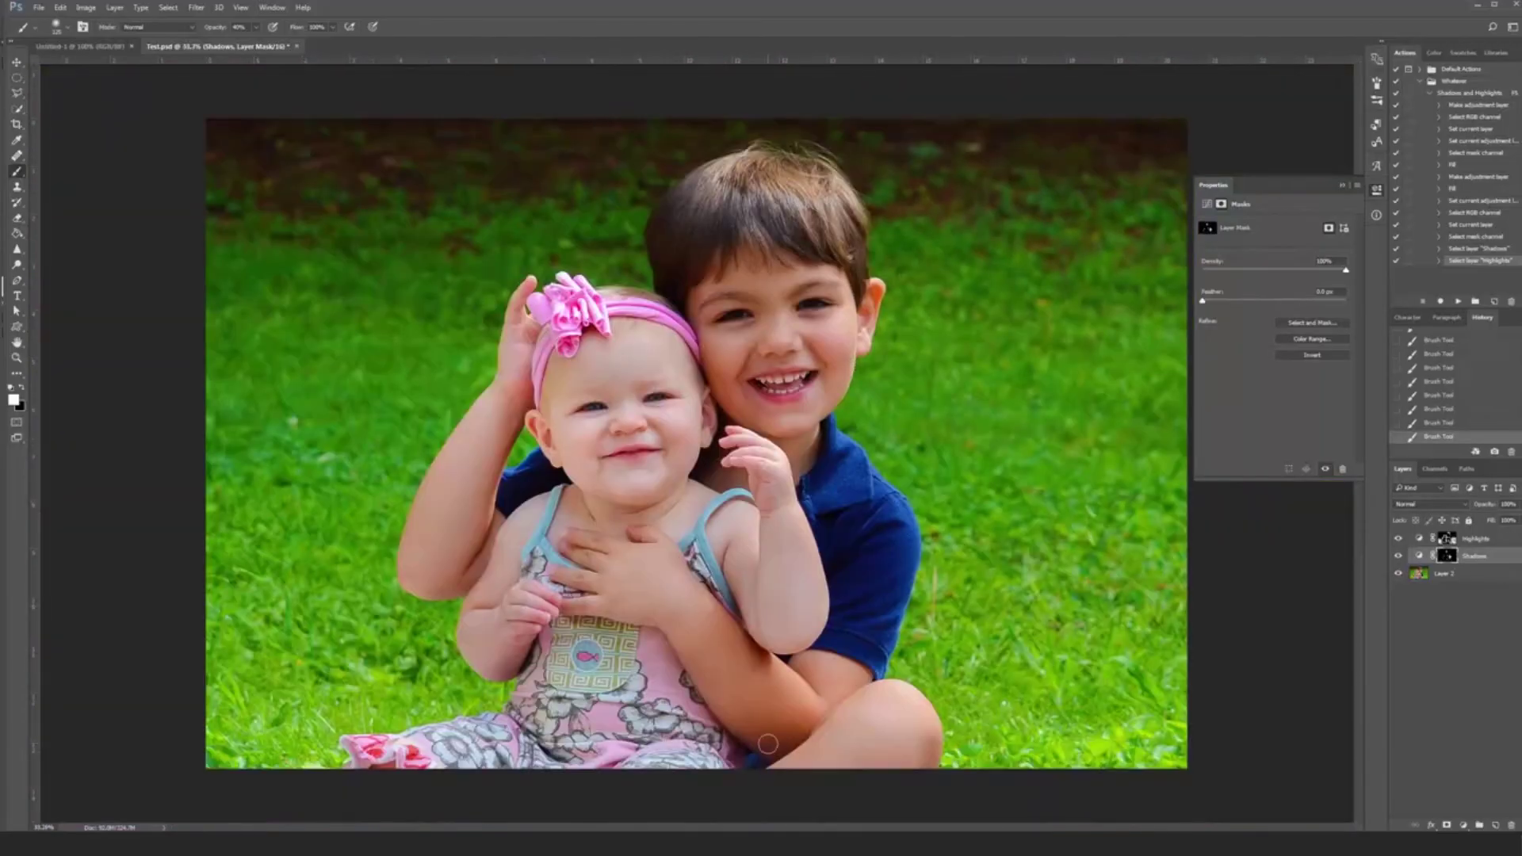
# With a much larger brush, paint white on the Shadows mask across the photo's upper background, and shrink the brush again
pyautogui.press(']')
pyautogui.press(']')
pyautogui.press(']')
pyautogui.press(']')
pyautogui.press(']')
pyautogui.press(']')
pyautogui.press(']')
pyautogui.press(']')
pyautogui.press(']')
pyautogui.press(']')
pyautogui.press(']')
pyautogui.press(']')
pyautogui.press(']')
pyautogui.press(']')
pyautogui.moveTo(303, 242)
pyautogui.mouseDown()
pyautogui.moveTo(562, 125)
pyautogui.moveTo(926, 133)
pyautogui.mouseUp()
pyautogui.press('[')
pyautogui.press('[')
pyautogui.press('[')
pyautogui.press('[')
pyautogui.press('[')
pyautogui.press('[')
pyautogui.press('[')
pyautogui.press('[')
pyautogui.press('[')
pyautogui.press('[')
pyautogui.press('[')
pyautogui.press('[')
pyautogui.press('[')
pyautogui.press('[')
pyautogui.press('[')
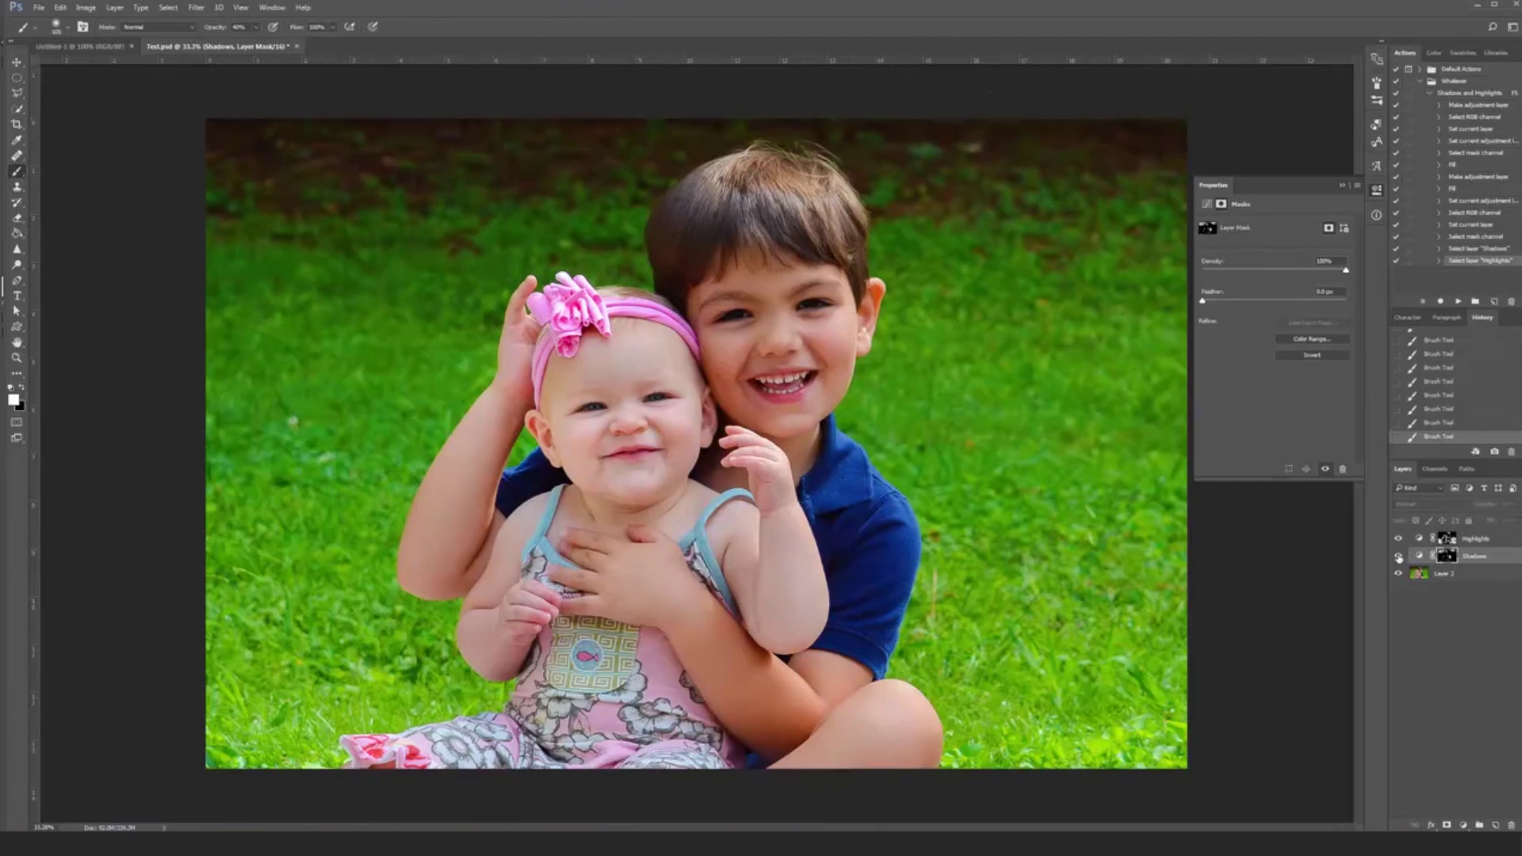